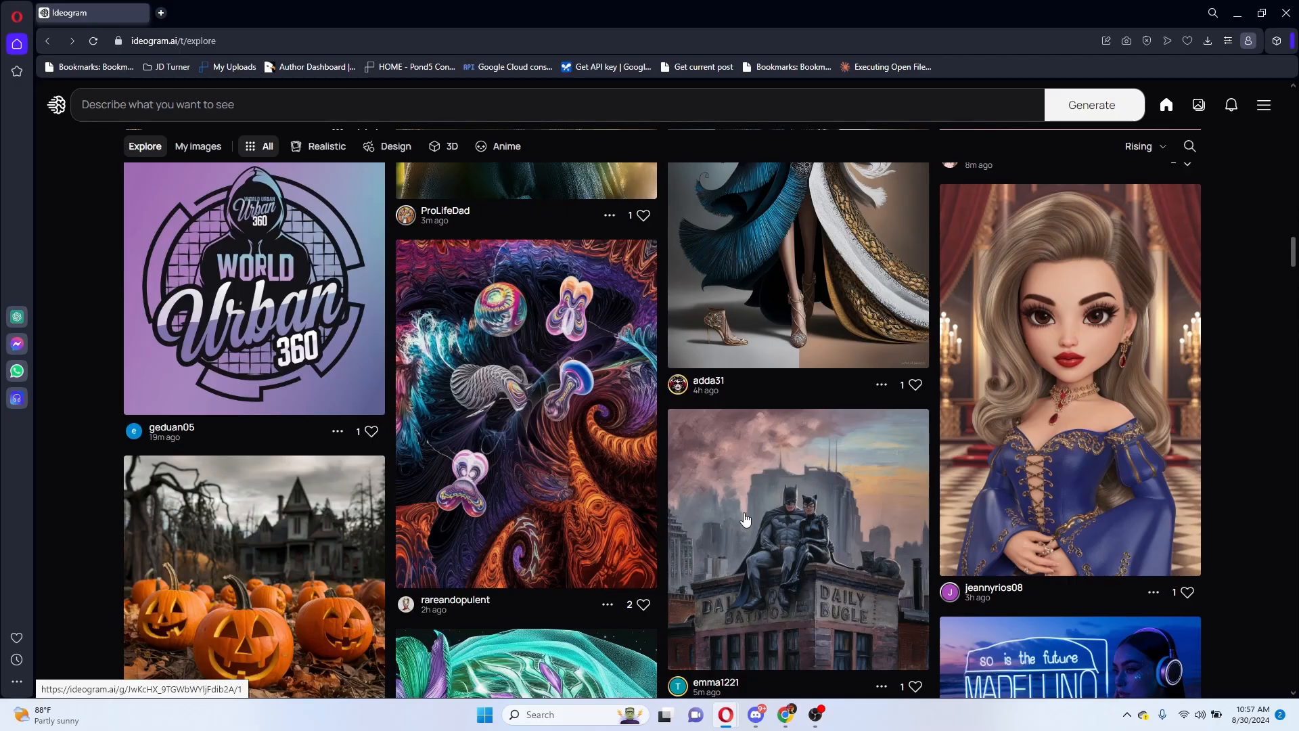
Browse the community images in the Explore gallery and return to the prompt area.
{"action": "scroll", "coordinate": [715, 541], "scroll_direction": "down", "scroll_amount": 10}
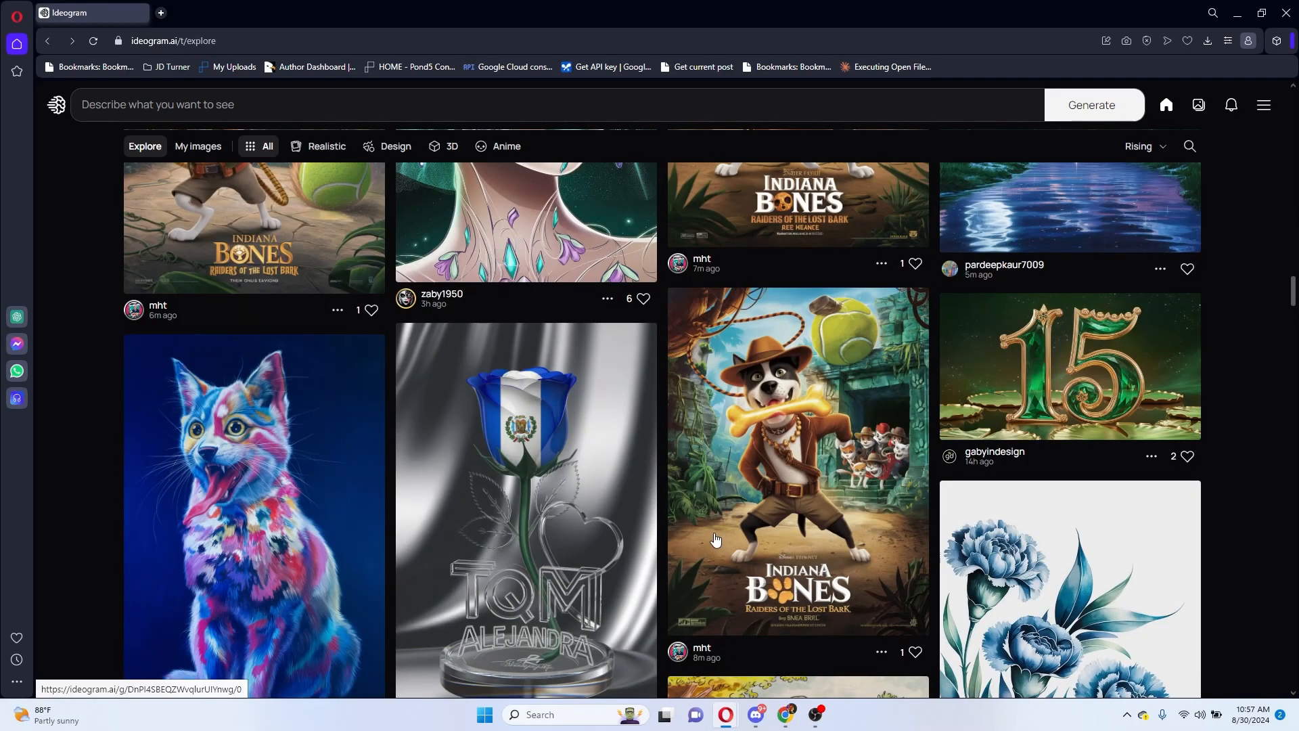
{"action": "scroll", "coordinate": [717, 541], "scroll_direction": "down", "scroll_amount": 4}
{"action": "scroll", "coordinate": [744, 544], "scroll_direction": "down", "scroll_amount": 2}
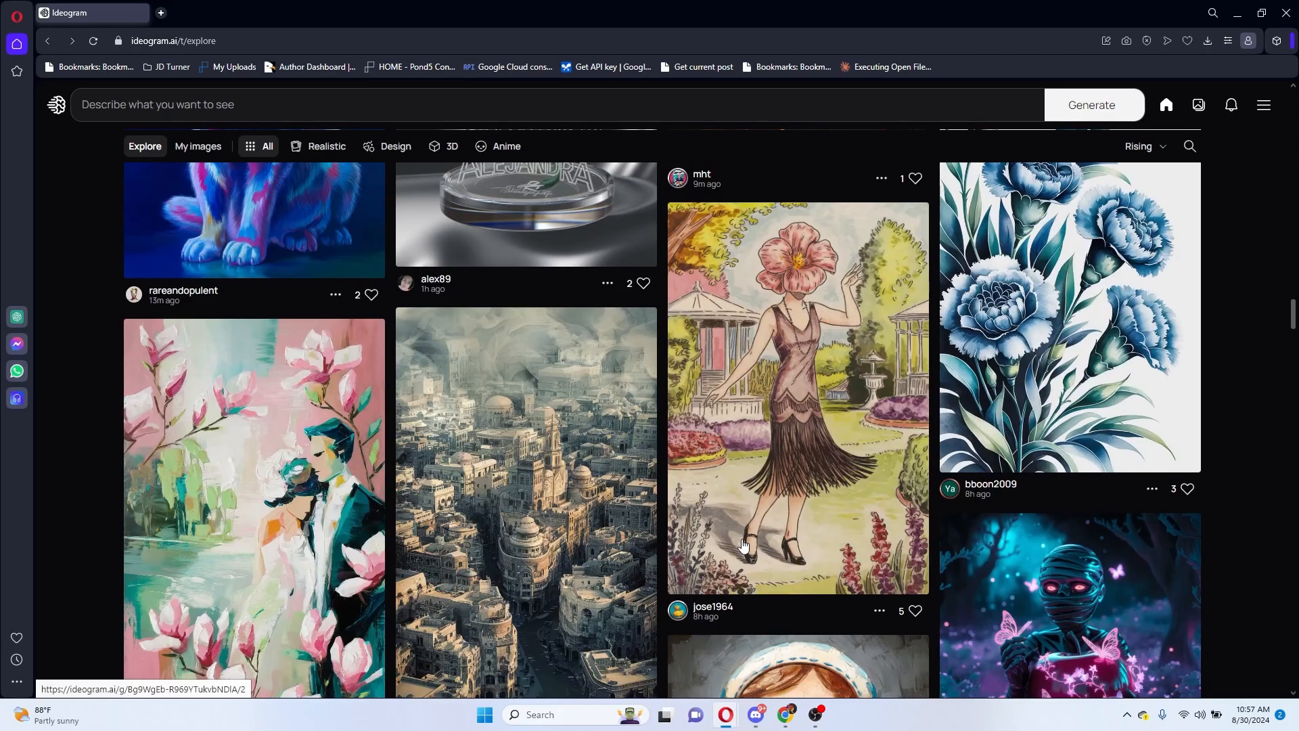
{"action": "scroll", "coordinate": [744, 548], "scroll_direction": "down", "scroll_amount": 4}
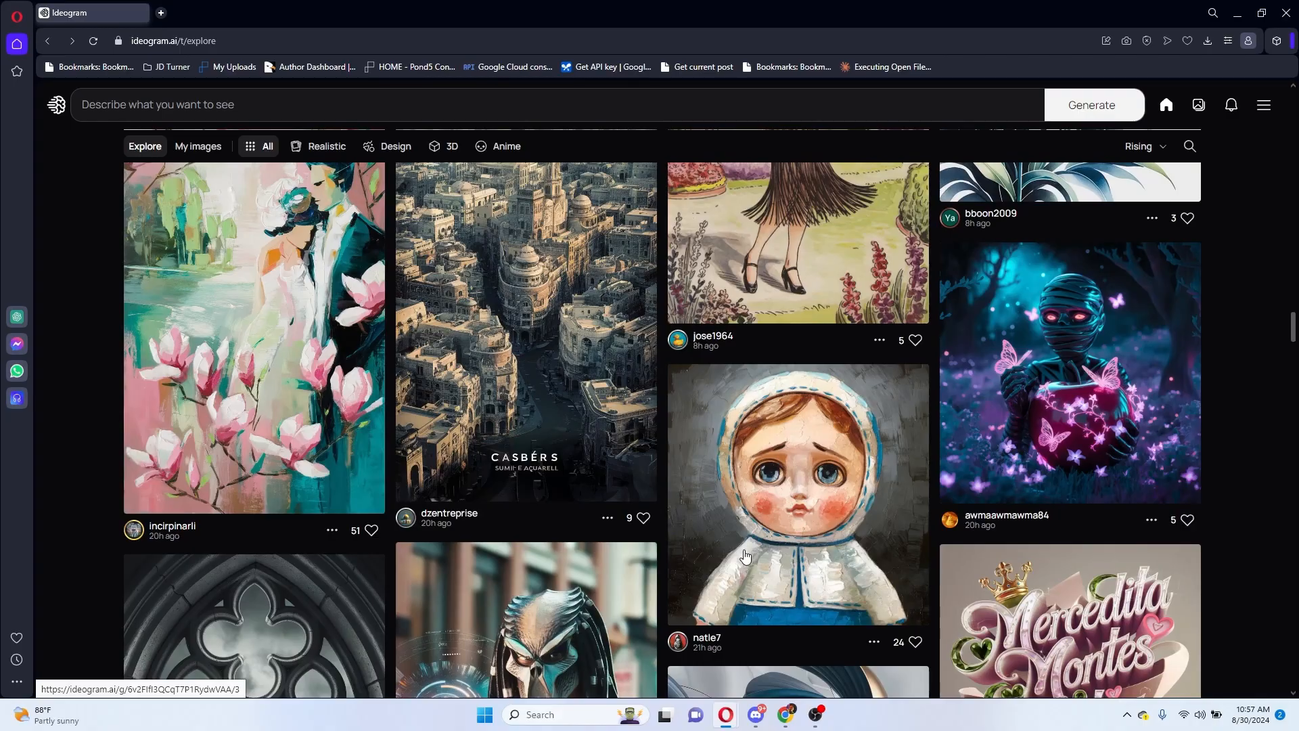
{"action": "scroll", "coordinate": [744, 556], "scroll_direction": "up", "scroll_amount": 20}
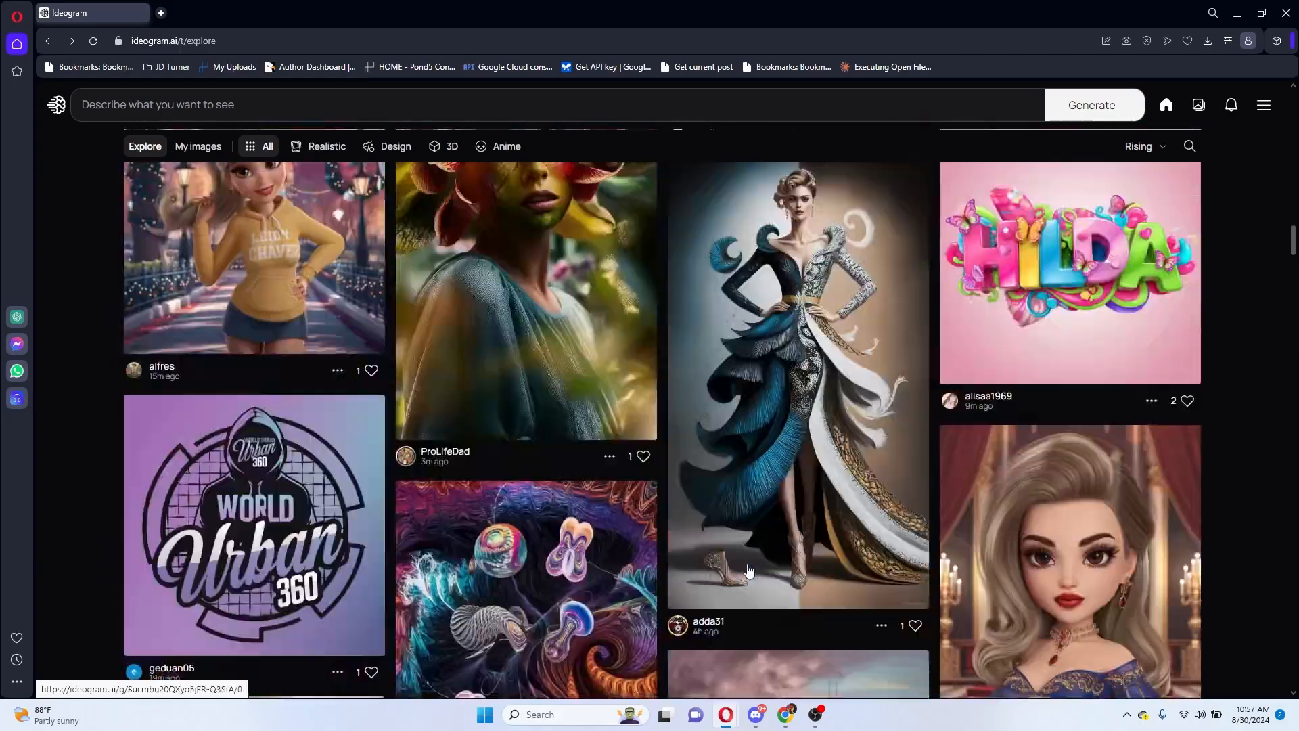
{"action": "scroll", "coordinate": [729, 554], "scroll_direction": "up", "scroll_amount": 15}
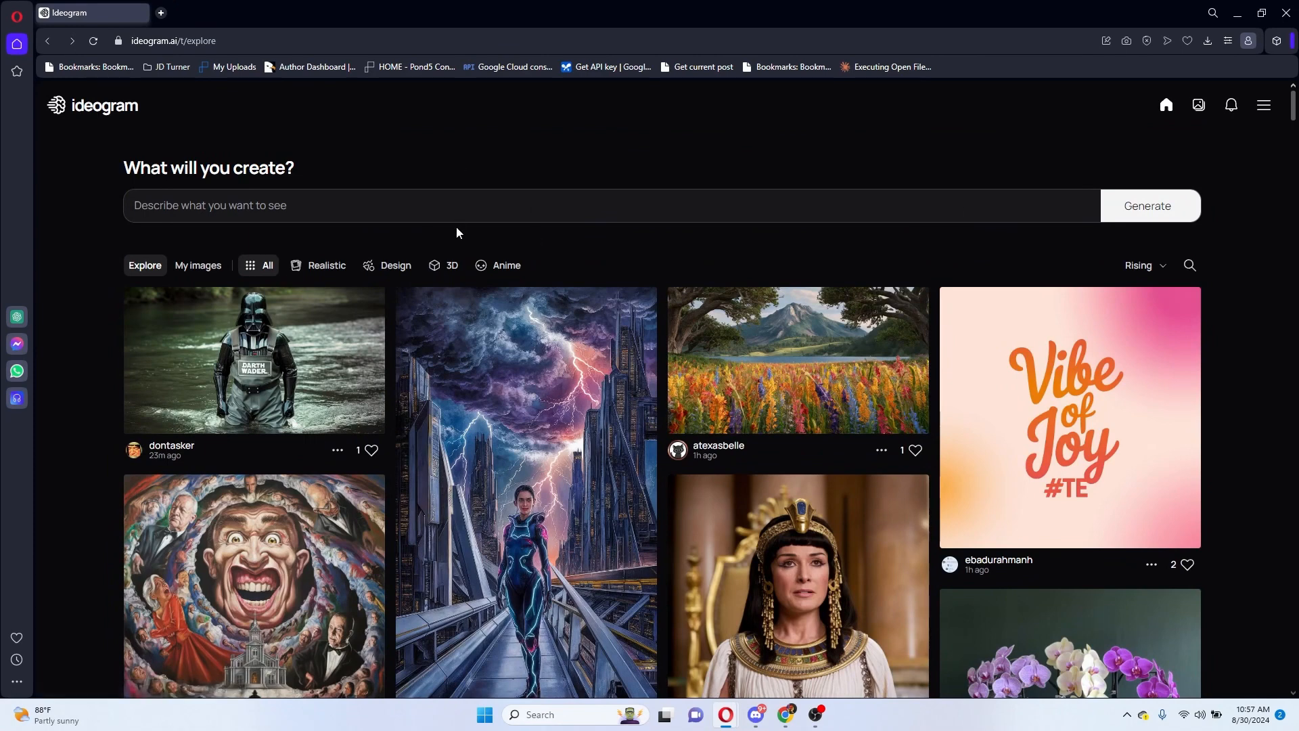
Open the full set of generation settings, try the Ultramarine color palette and start a custom palette instead.
{"action": "left_click", "coordinate": [496, 199]}
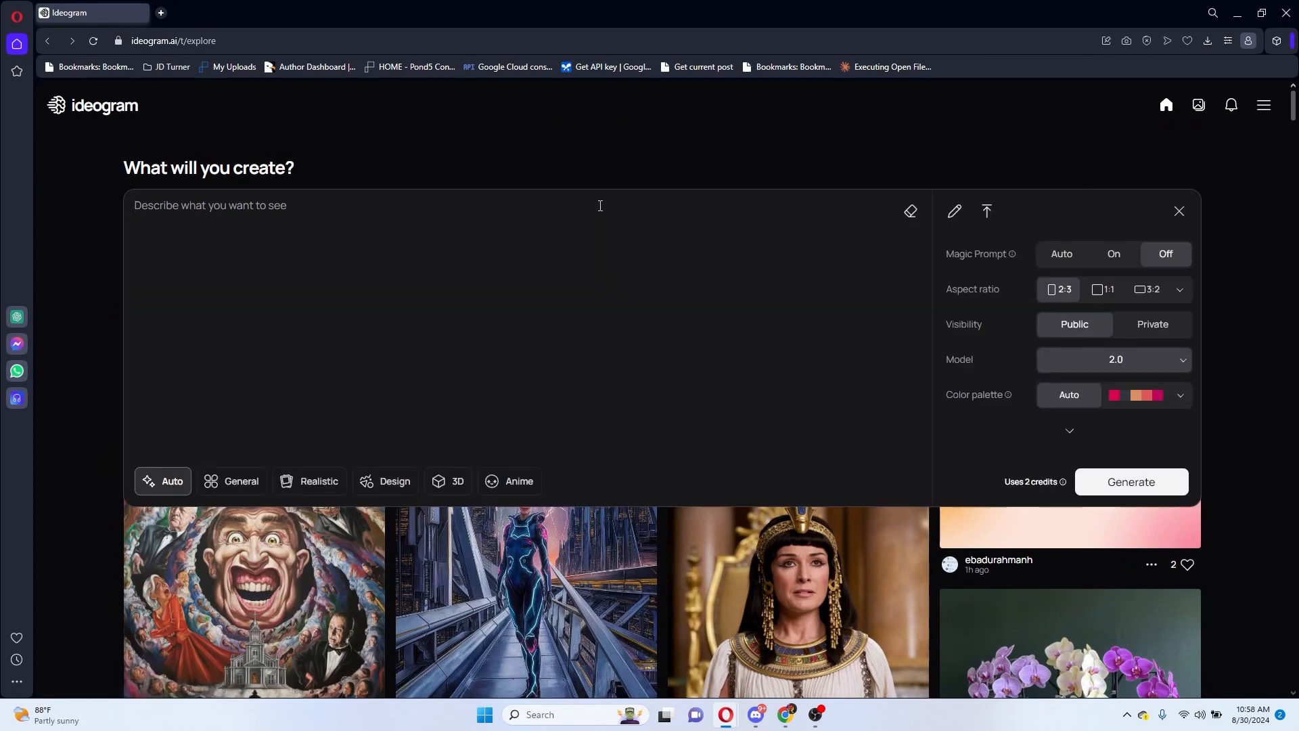
{"action": "left_click", "coordinate": [1068, 430]}
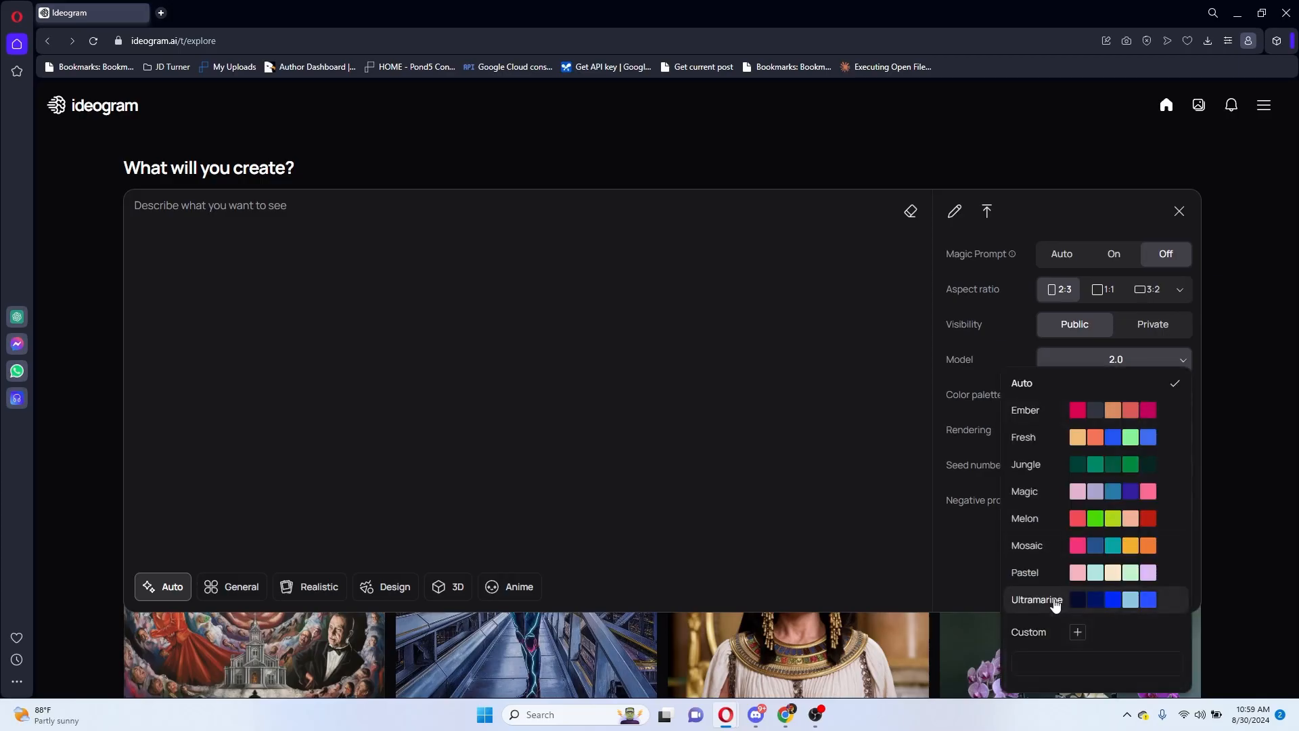
{"action": "left_click", "coordinate": [1056, 601]}
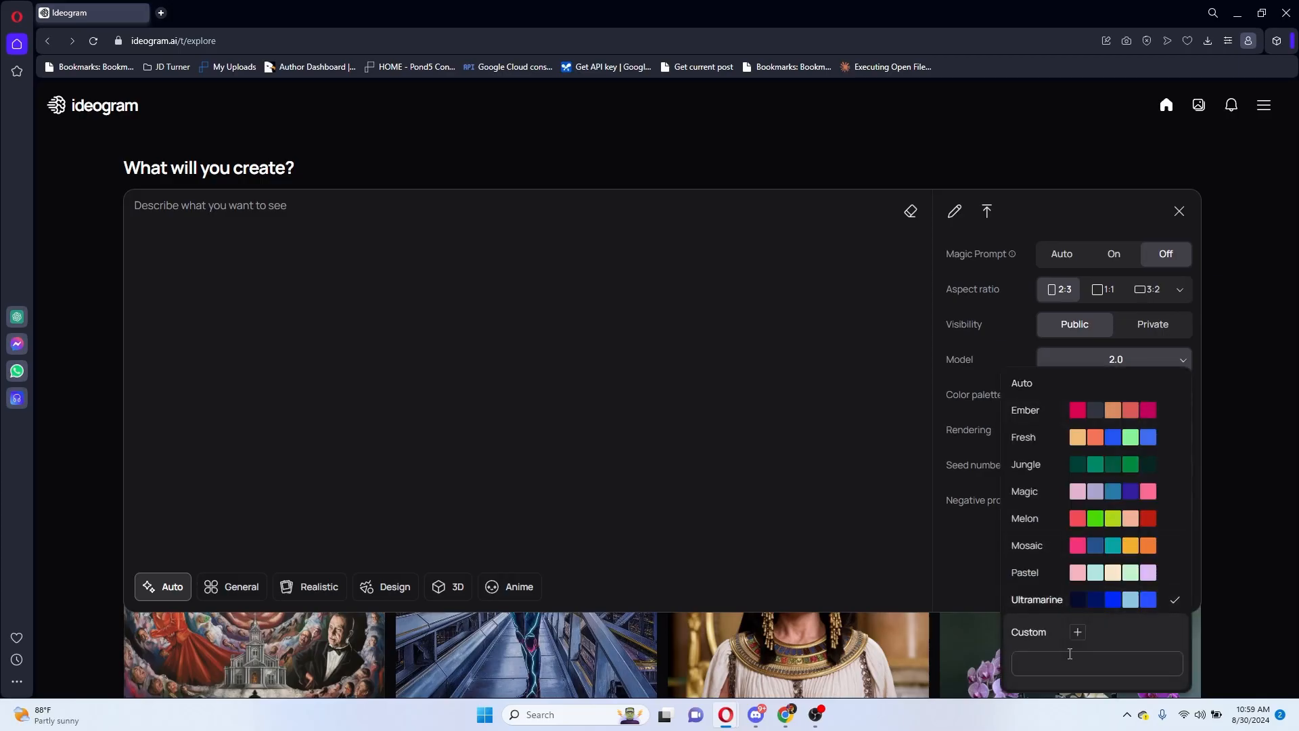
{"action": "left_click", "coordinate": [1078, 631]}
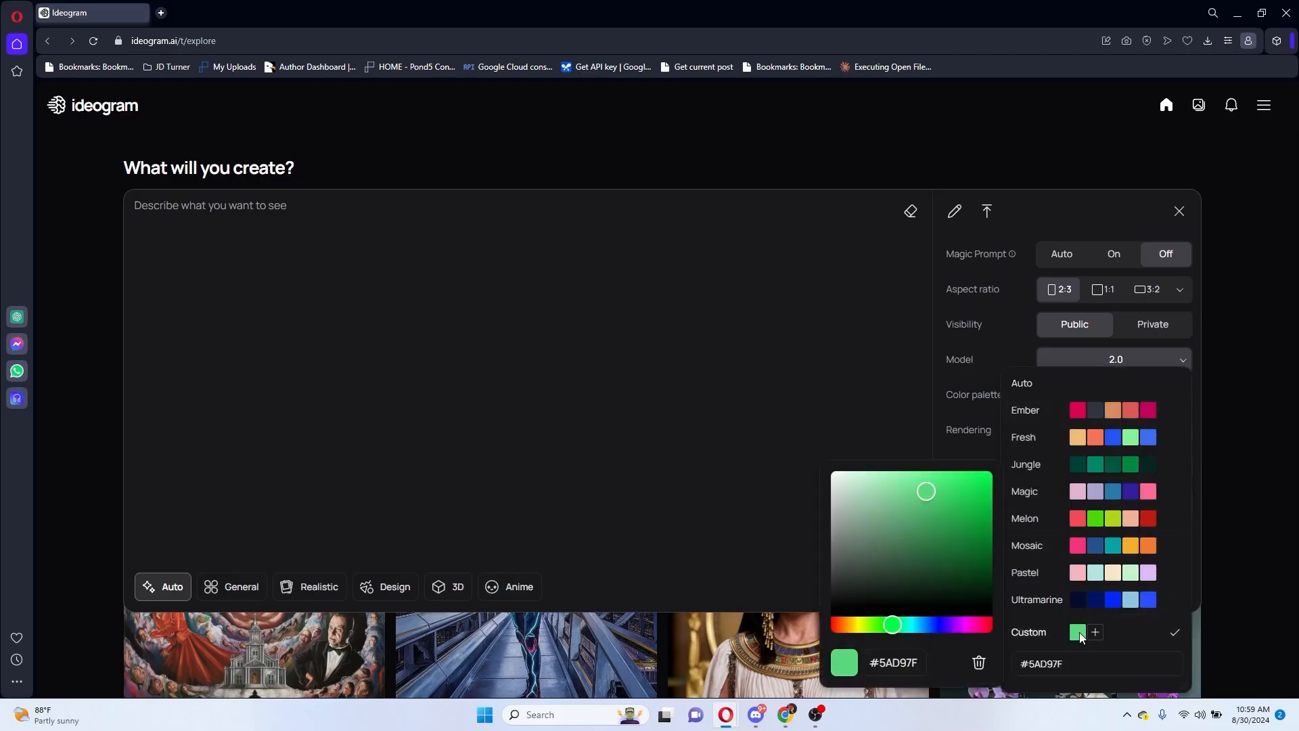
{"action": "left_click", "coordinate": [1102, 672]}
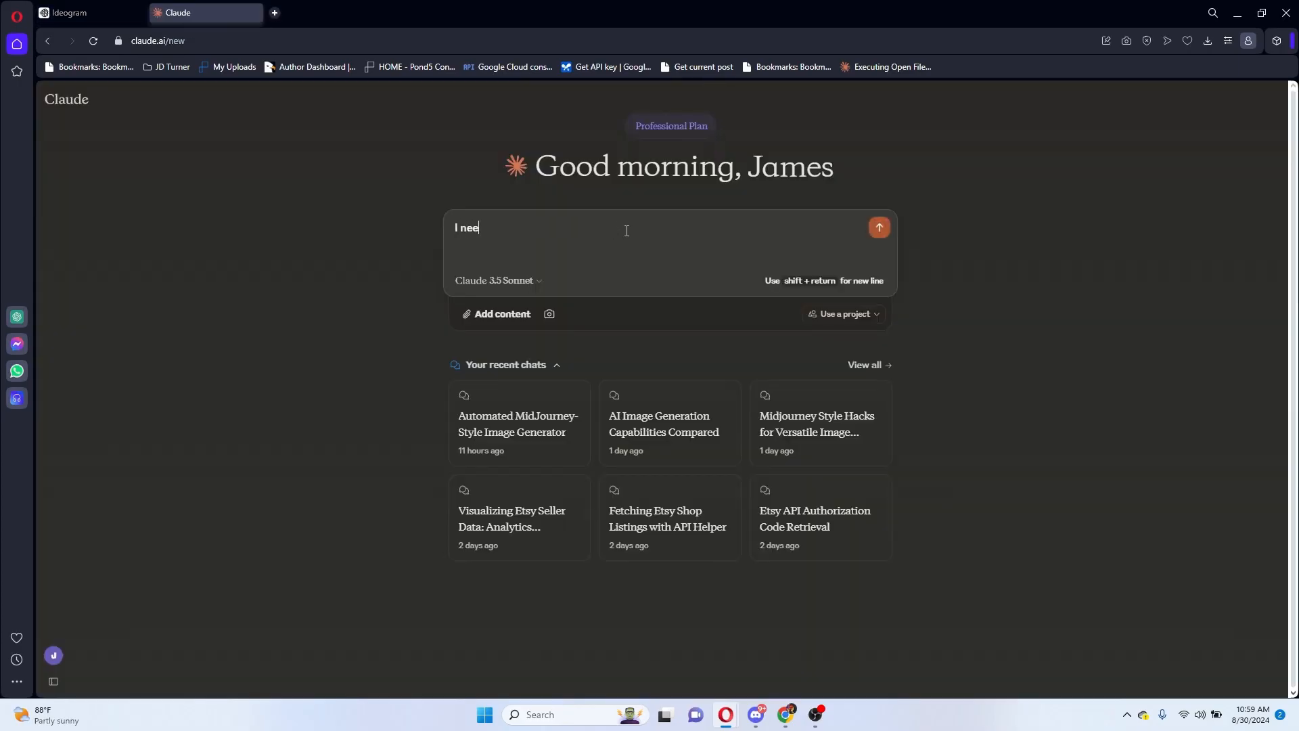
In Claude, write a request for social media campaign color palettes for an HR-focused technology company, promoting a new tool that helps HR reps find talent.
{"action": "type", "text": "a list of color palettes that would work for a soc"}
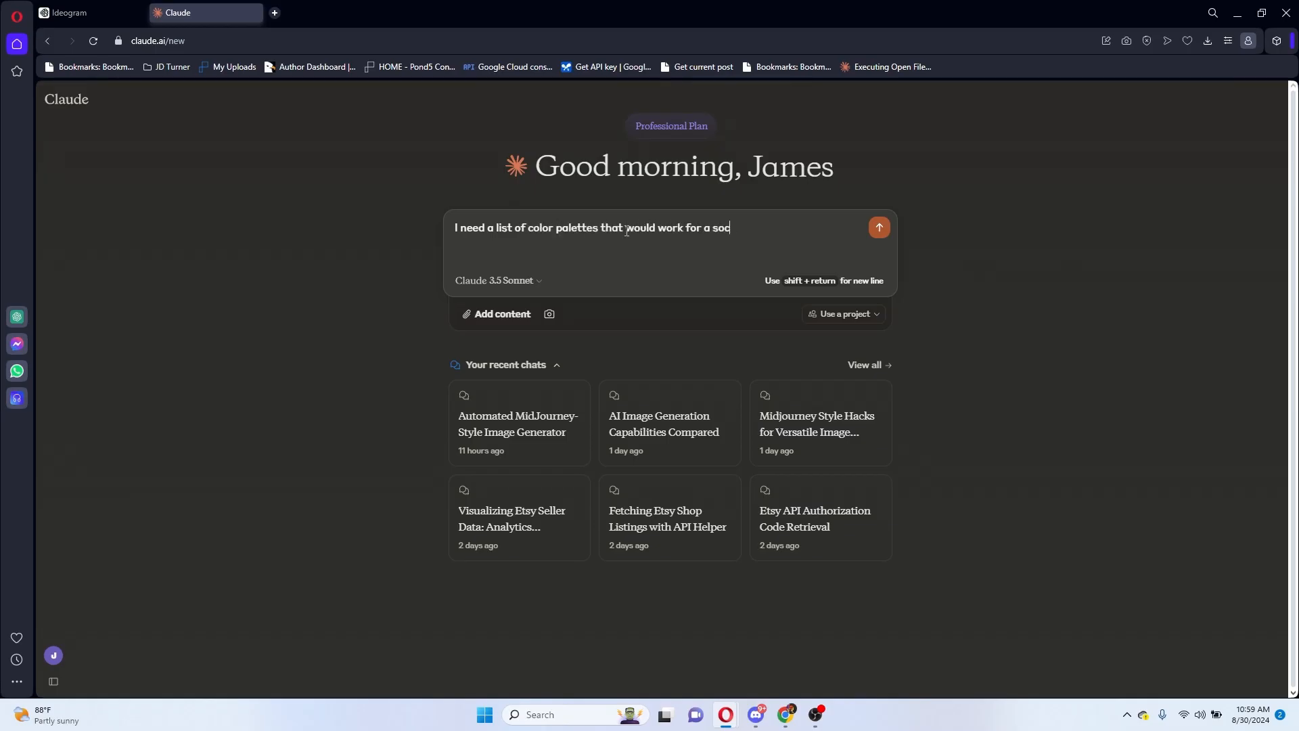
{"action": "type", "text": "ial media campaign designed for a technology"}
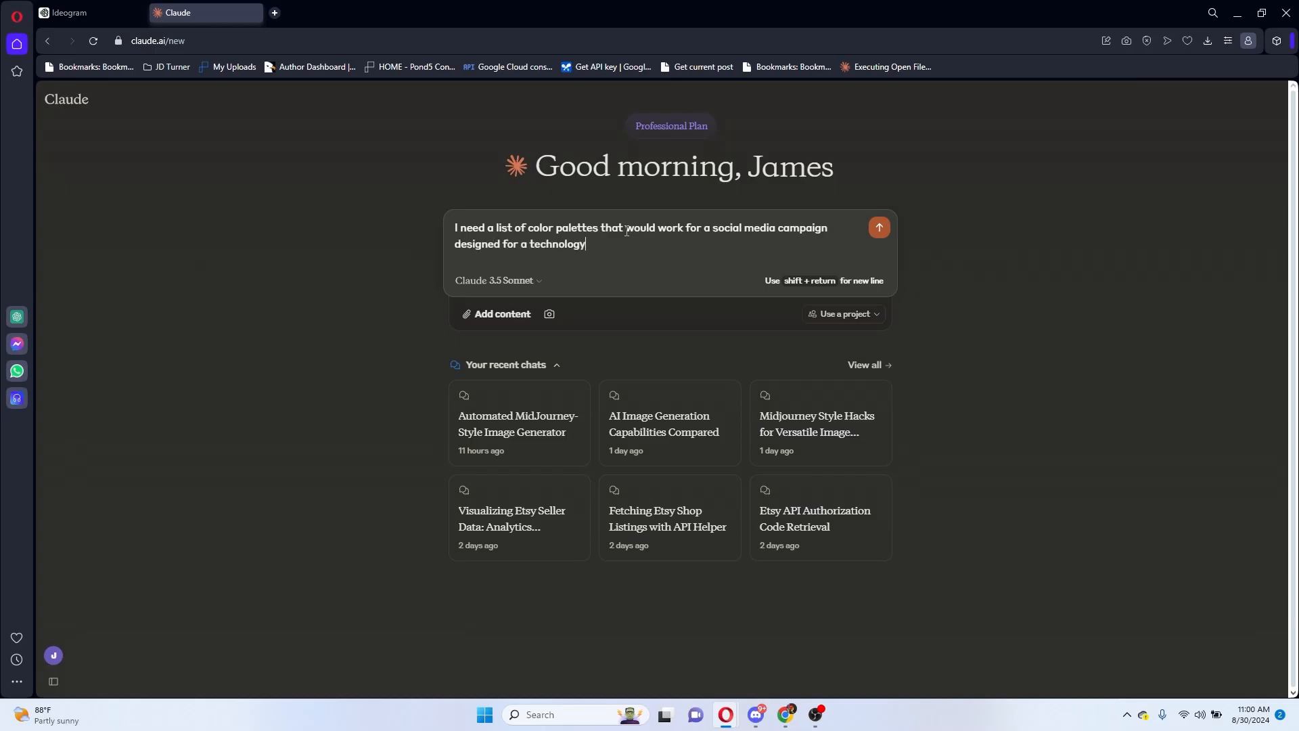
{"action": "type", "text": " company specifically geared towards HR professionals."}
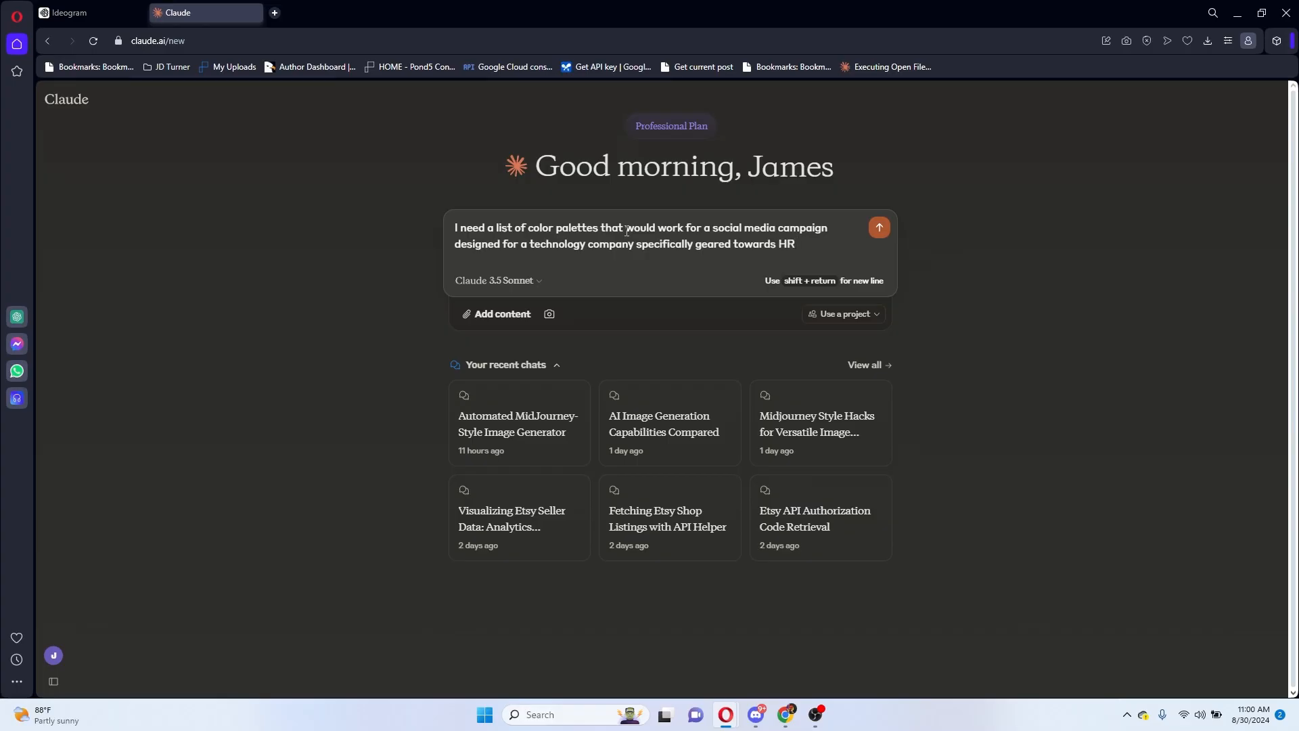
{"action": "key", "text": "shift+Return"}
{"action": "key", "text": "shift+Return"}
{"action": "type", "text": "This campaign is displaying our n"}
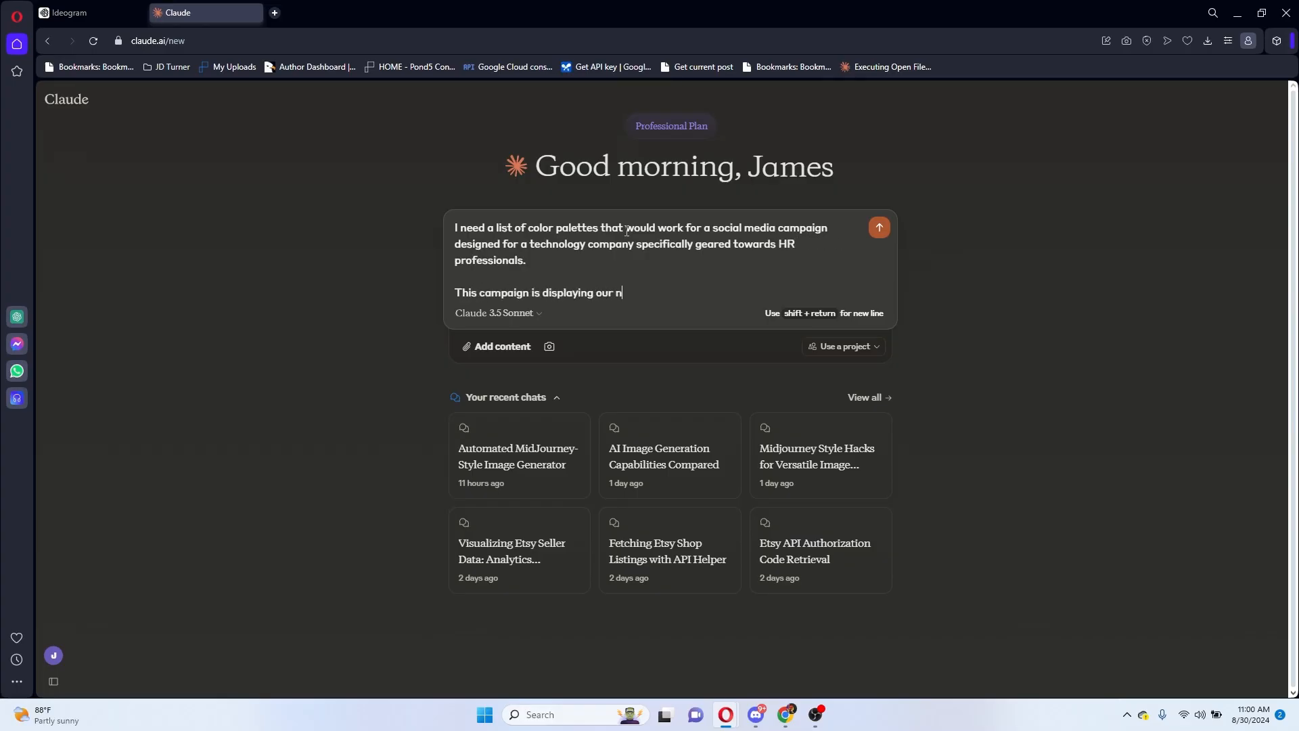
{"action": "type", "text": "ew tool that helps HR reps find amazing talent."}
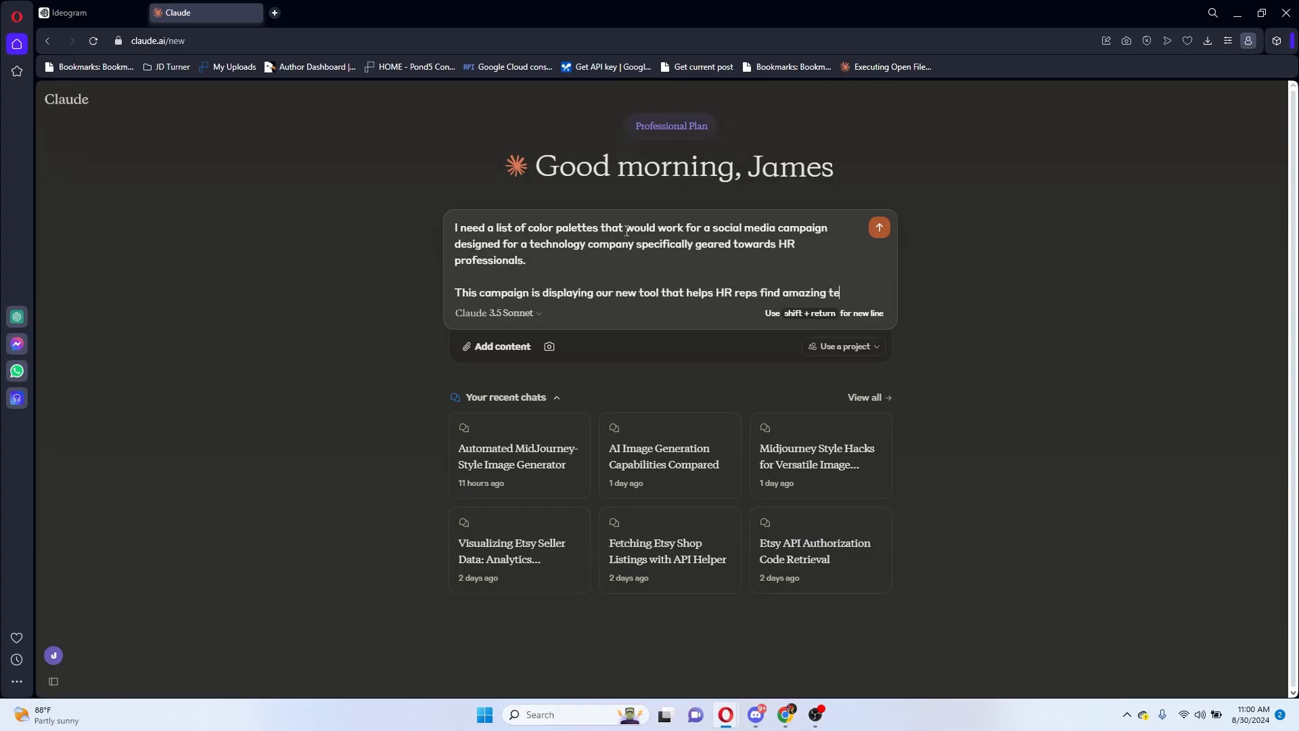
Ask for 5 different palettes with explanations, pros and cons, given as hex codes in a single space-separated list, and send the prompt.
{"action": "key", "text": "shift+Return"}
{"action": "key", "text": "shift+Return"}
{"action": "type", "text": "Give me 5 different color palettes tha"}
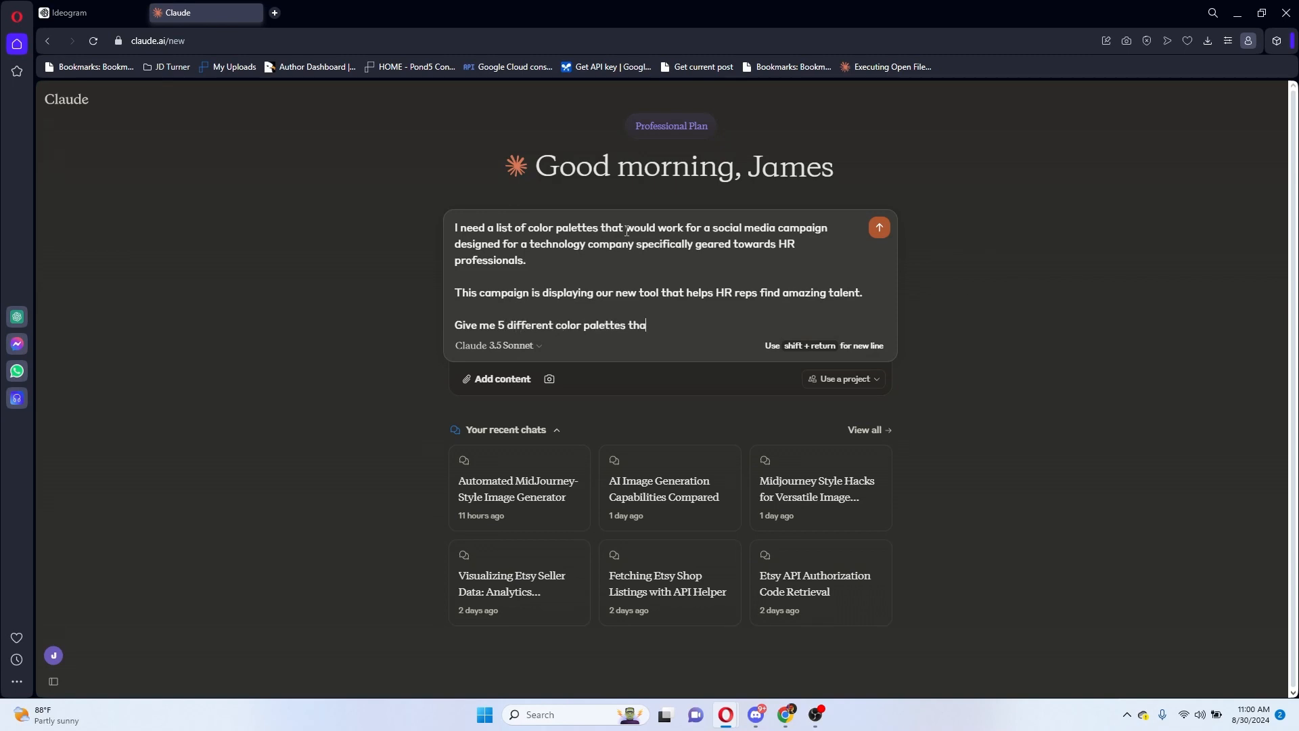
{"action": "type", "text": "t would work, explain why, give pros and cons."}
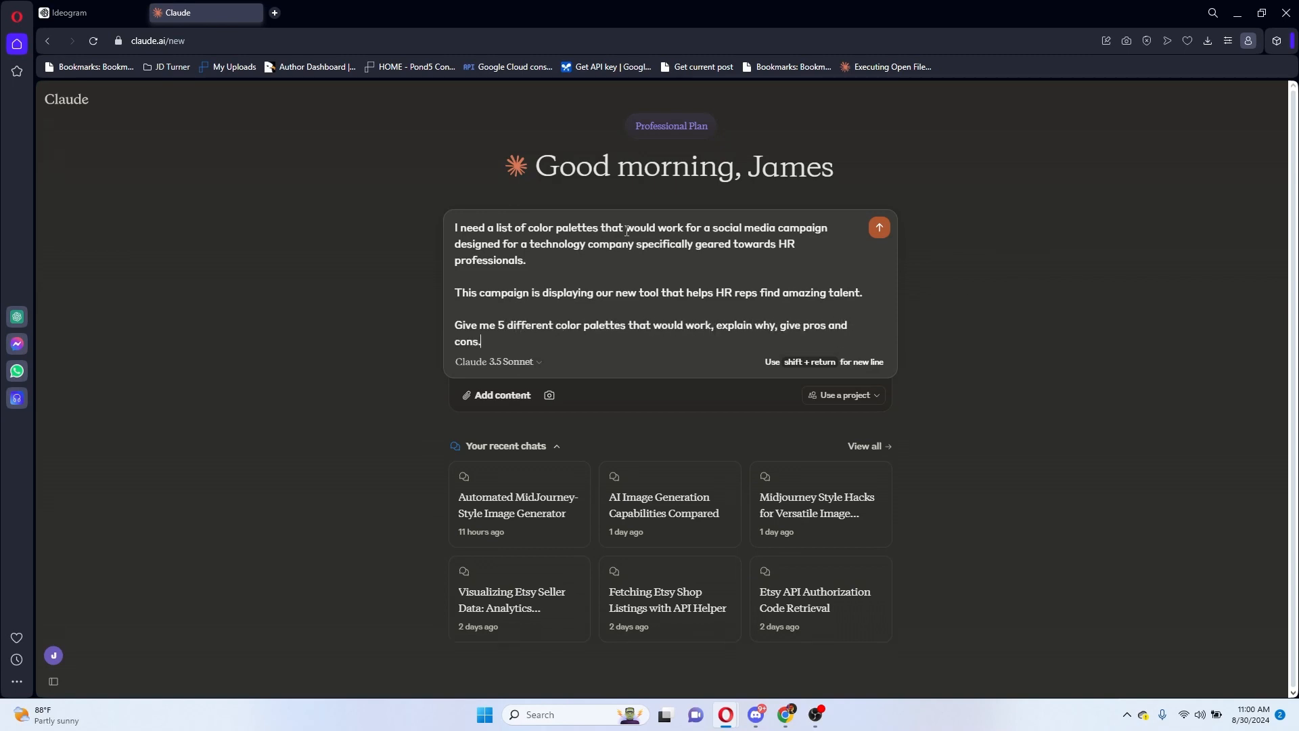
{"action": "key", "text": "shift+Return"}
{"action": "key", "text": "shift+Return"}
{"action": "type", "text": "These palettes should only have the hex codes in a single list separated by"}
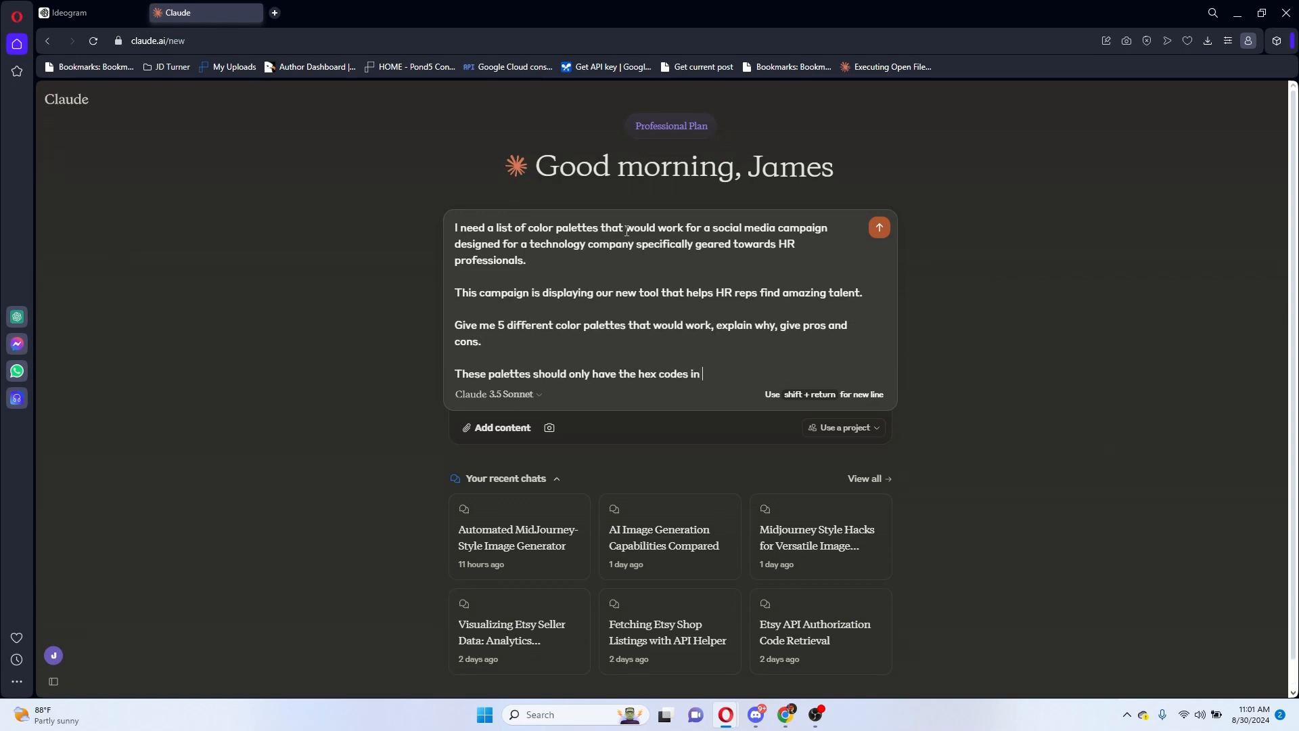
{"action": "type", "text": "a space."}
{"action": "key", "text": "Return"}
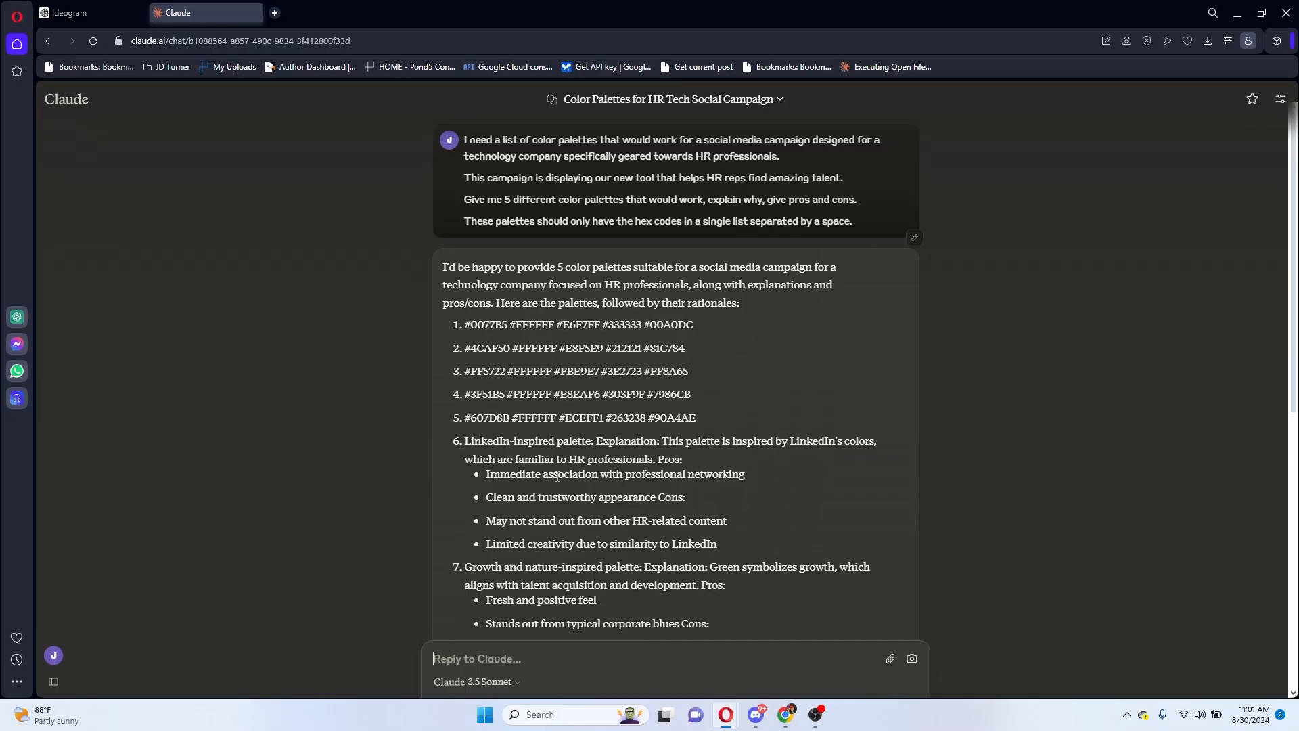
Copy Claude's first palette, #0077B5 #FFFFFF #E6F7FF #333333 #00A0DC, into Ideogram's custom color palette.
{"action": "left_click_drag", "start_coordinate": [697, 325], "coordinate": [464, 324]}
{"action": "key", "text": "ctrl+c"}
{"action": "left_click", "coordinate": [143, 11]}
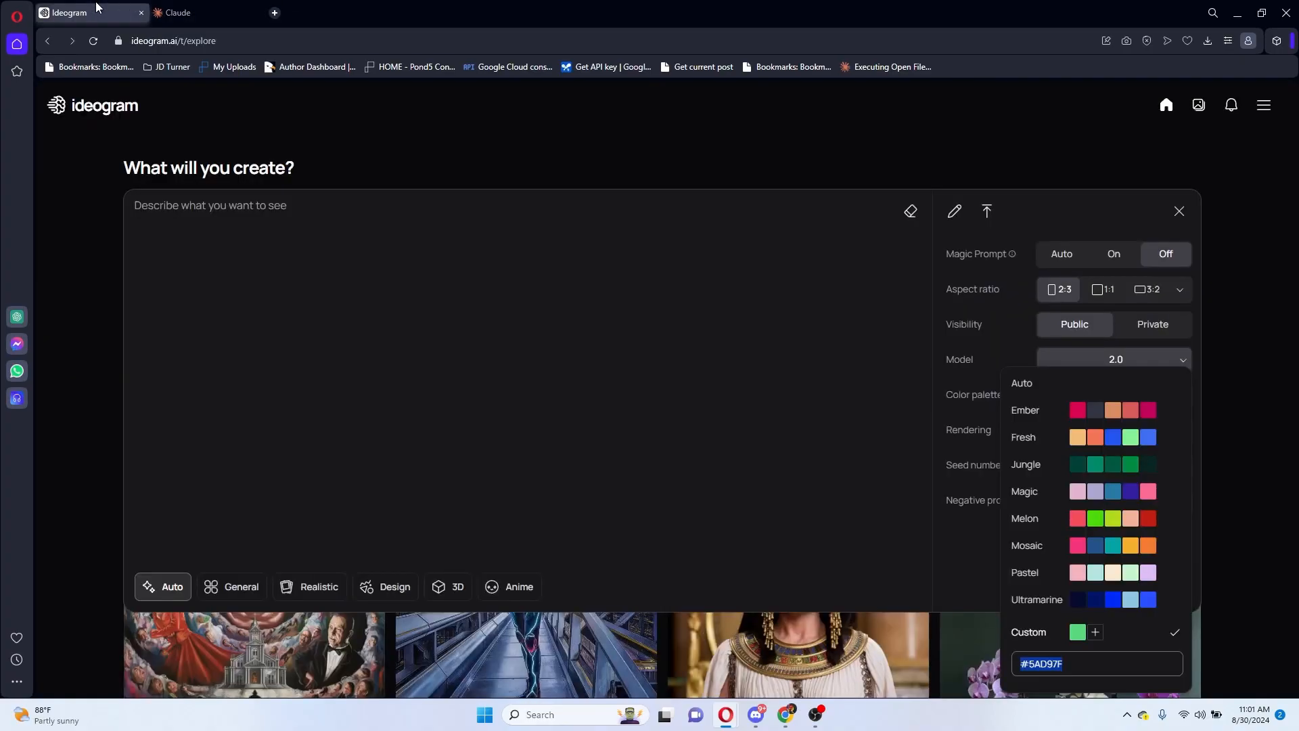
{"action": "triple_click", "coordinate": [1128, 667]}
{"action": "key", "text": "ctrl+v"}
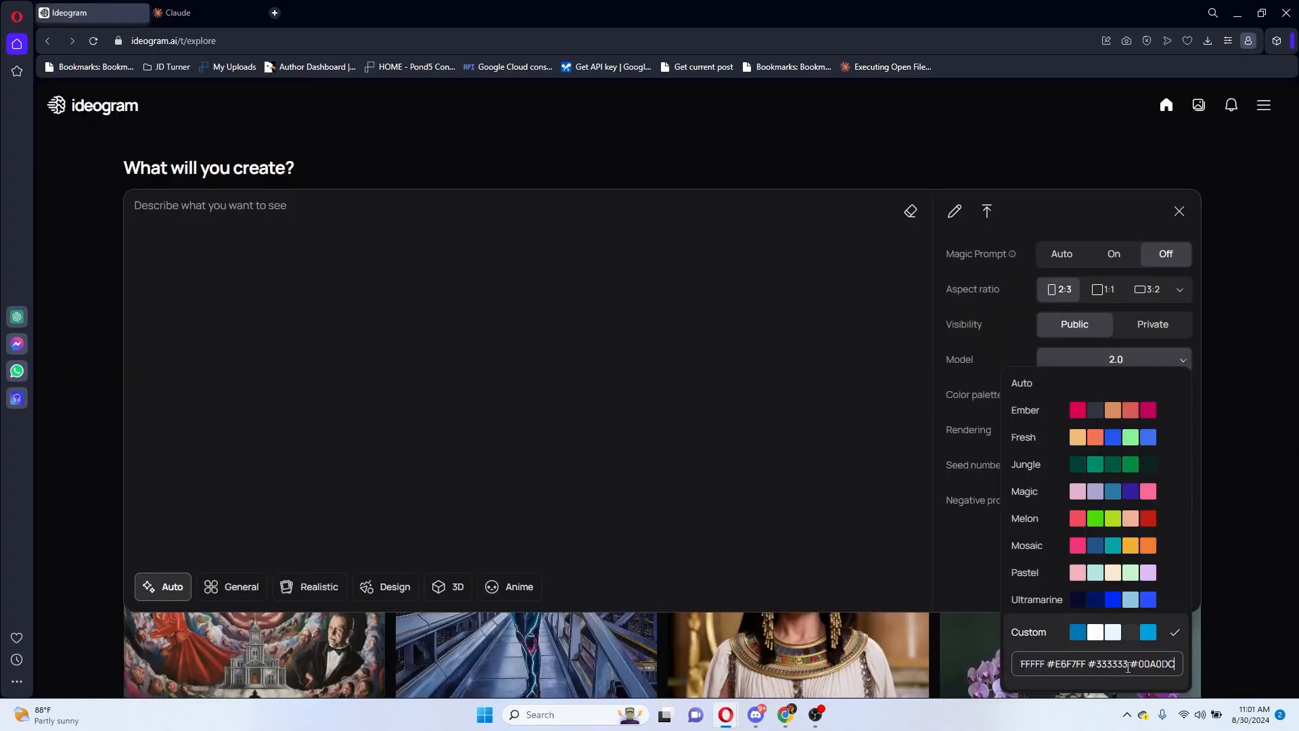
Generate a 16:9 image of a frustrated HR rep amid paper stacks captioned "Can't find the right Talent?" and "We're here to help", and open the first result.
{"action": "left_click", "coordinate": [554, 278]}
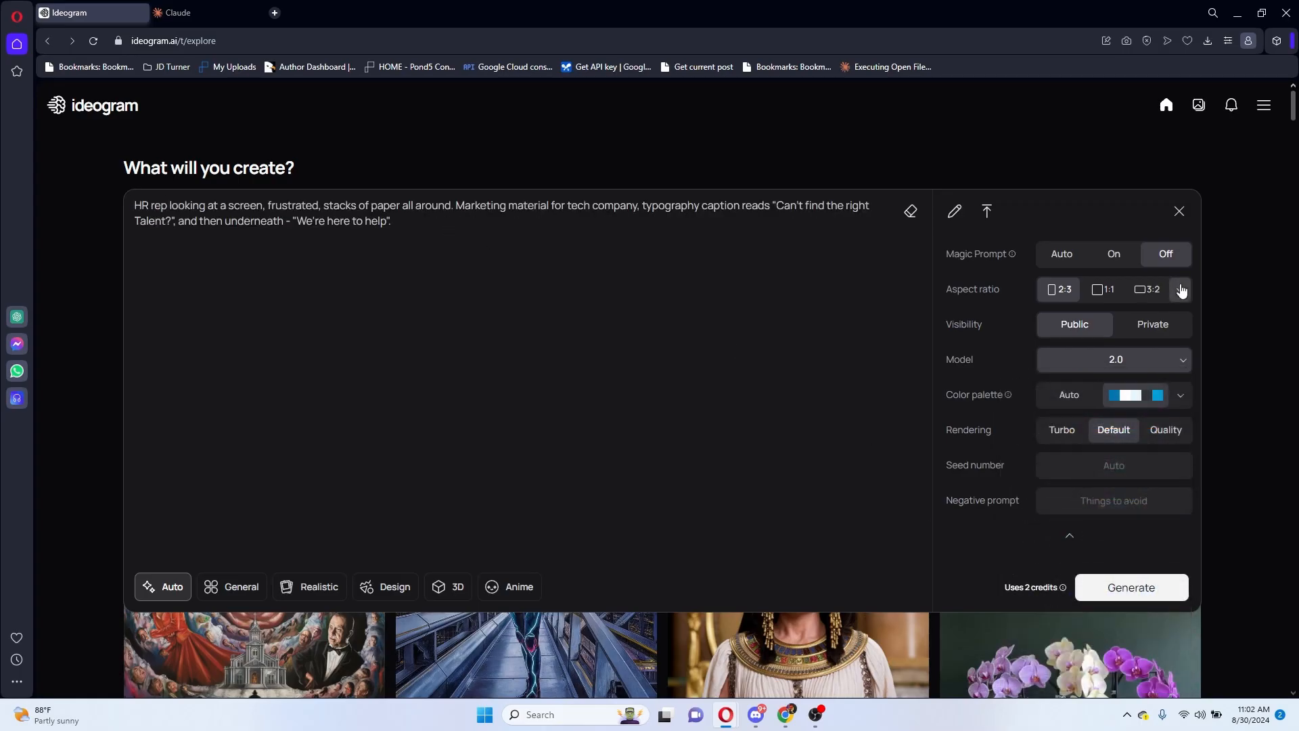
{"action": "left_click", "coordinate": [1180, 289]}
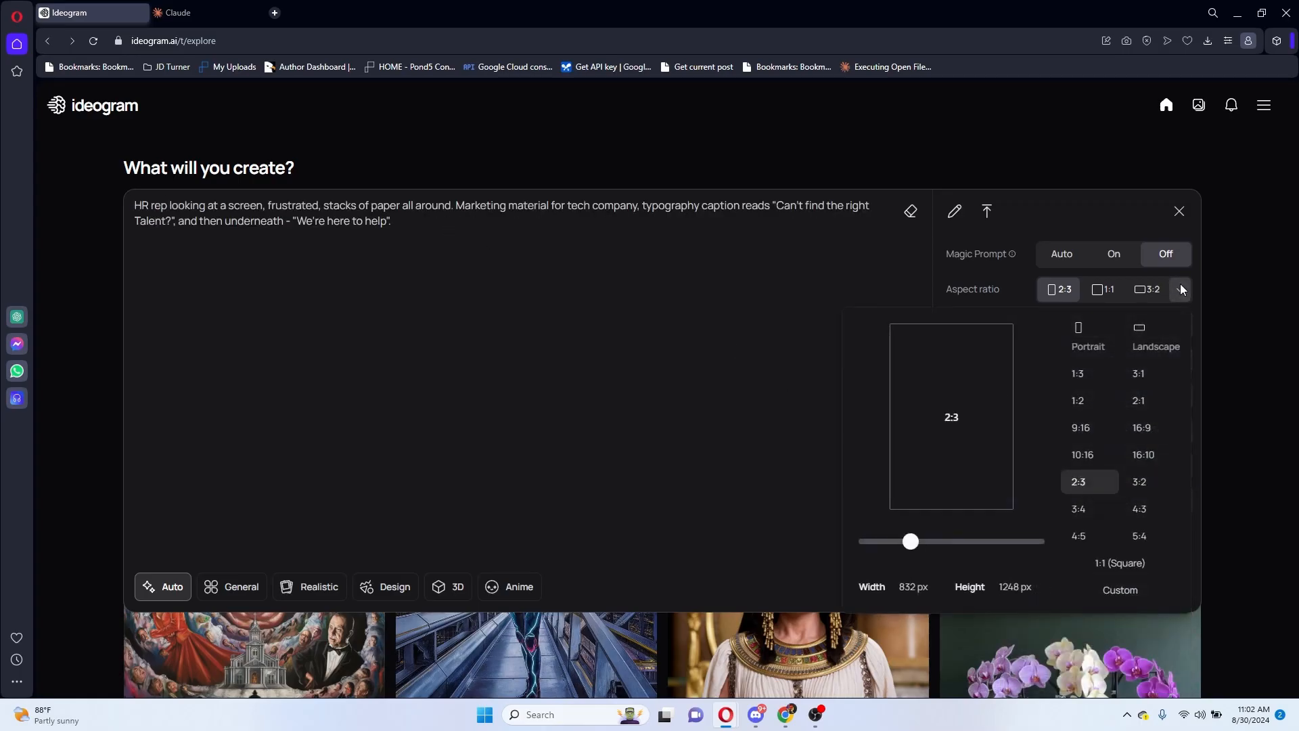
{"action": "left_click", "coordinate": [1154, 441]}
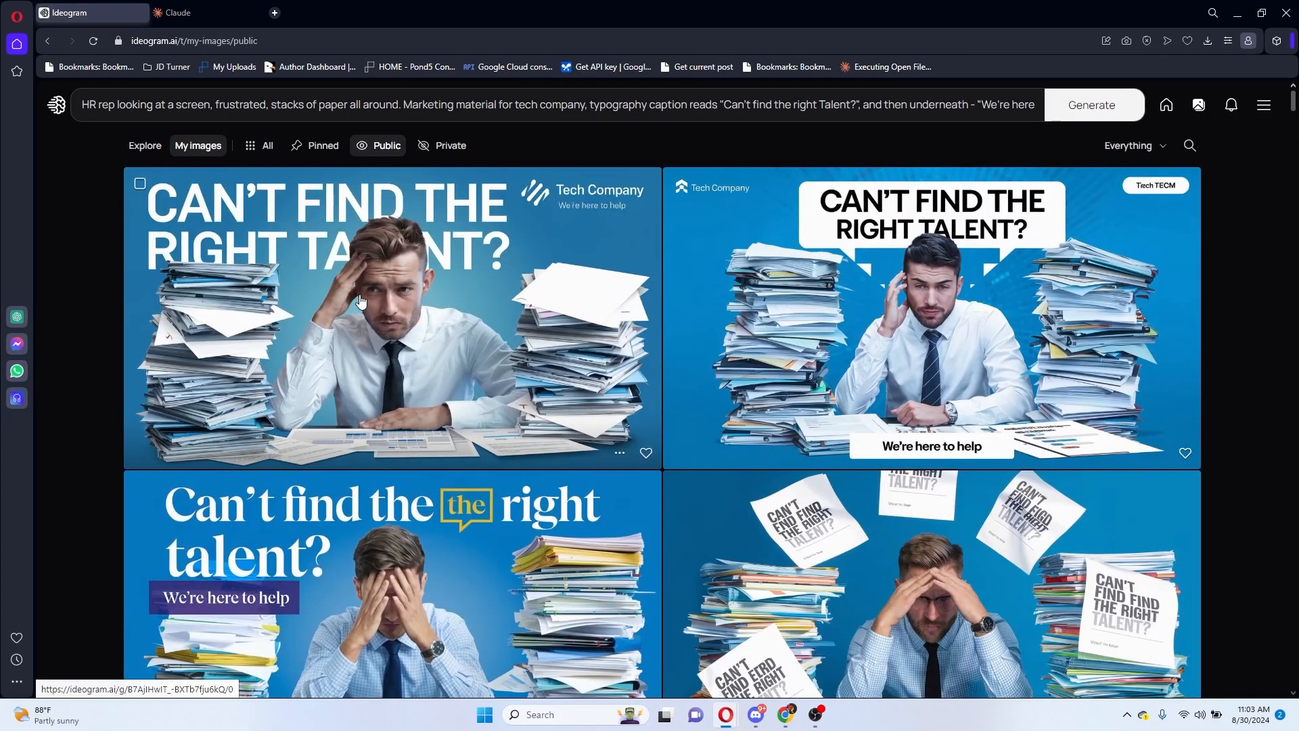
{"action": "left_click", "coordinate": [613, 255]}
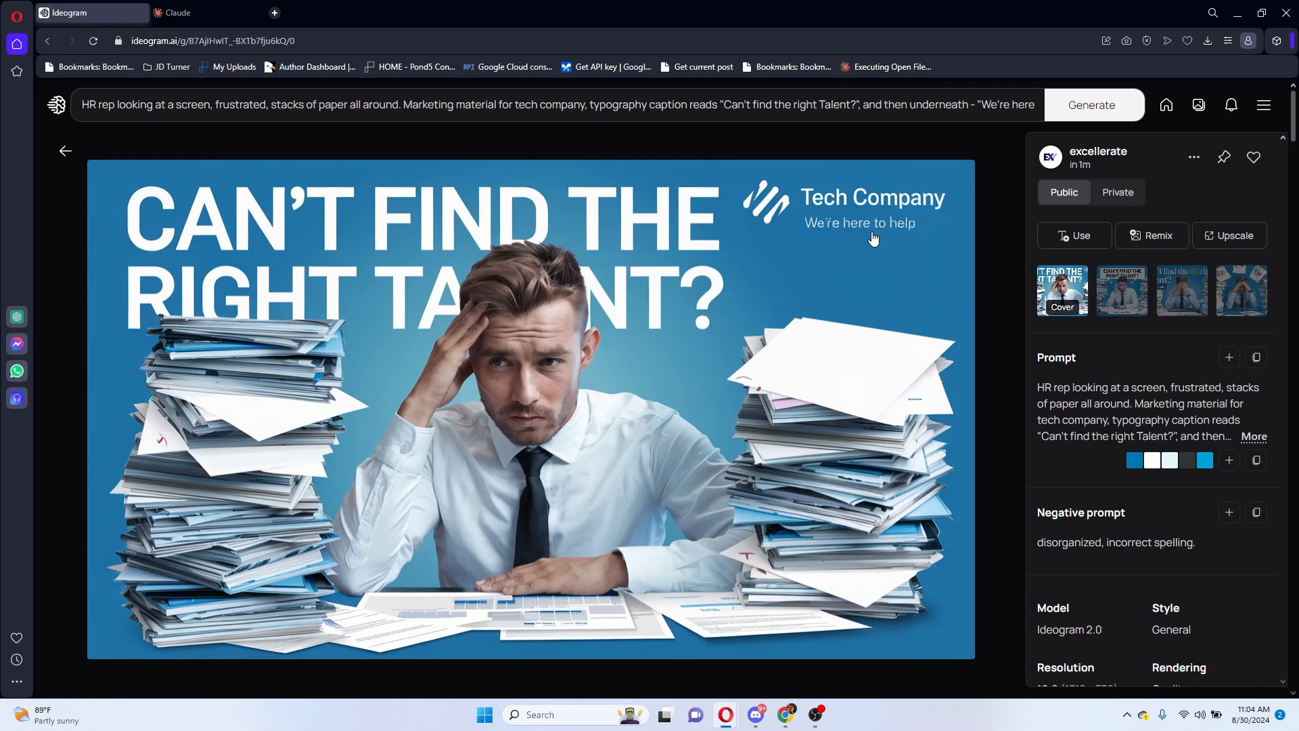
Search Google Images for "indeed ad" in a new tab and pick the "Don't just hire. Hire better." ad as reference.
{"action": "left_click", "coordinate": [403, 105]}
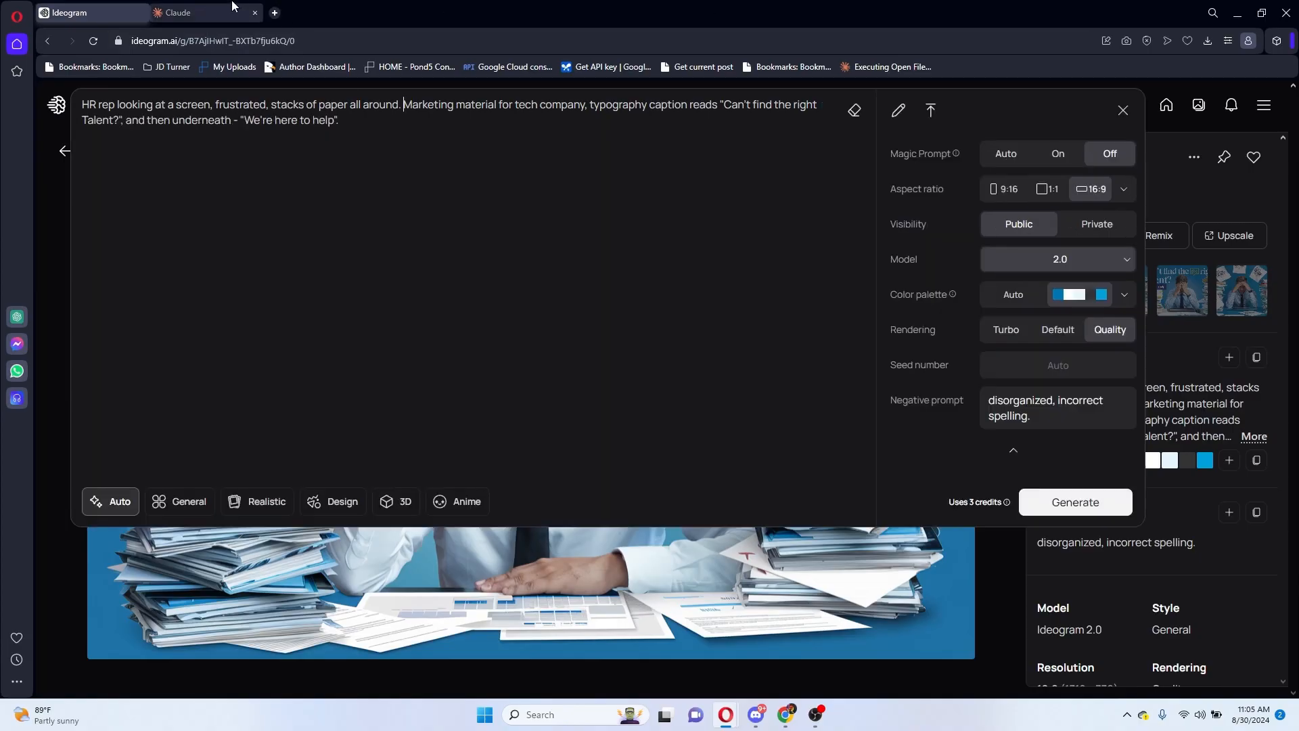
{"action": "left_click", "coordinate": [278, 15]}
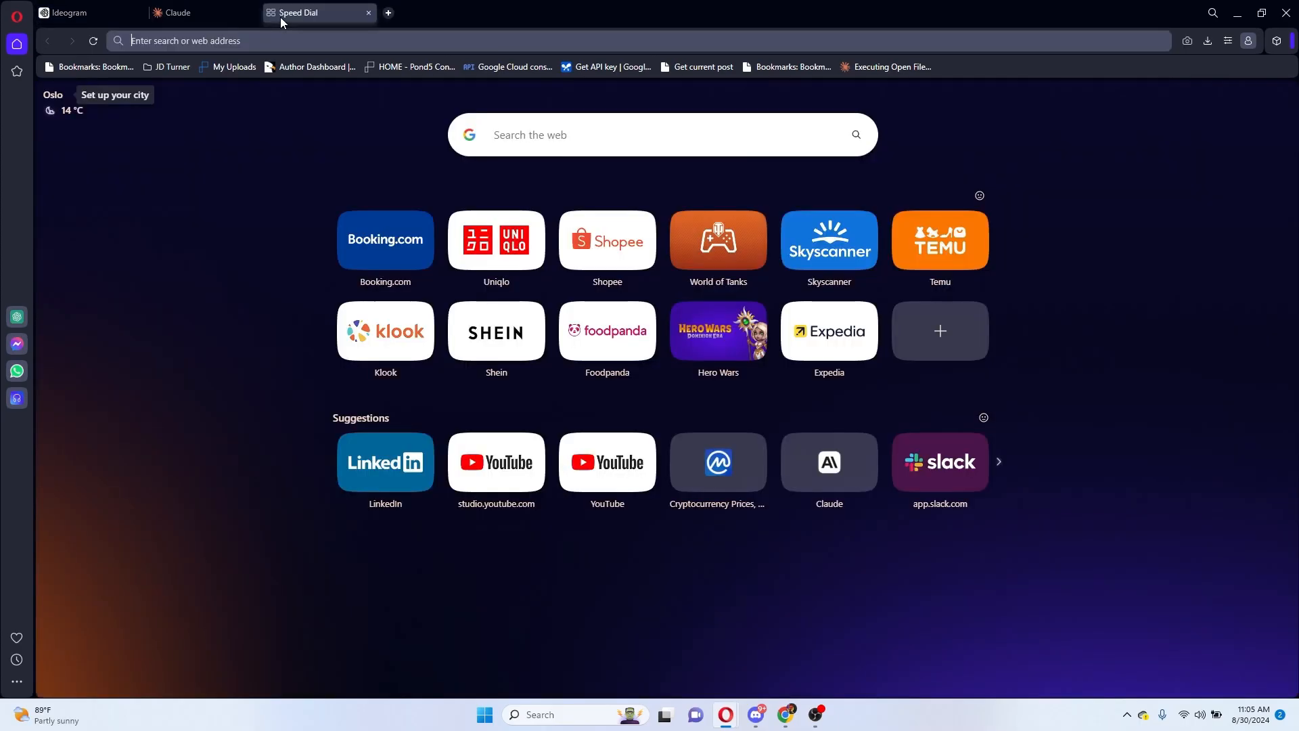
{"action": "left_click", "coordinate": [489, 352]}
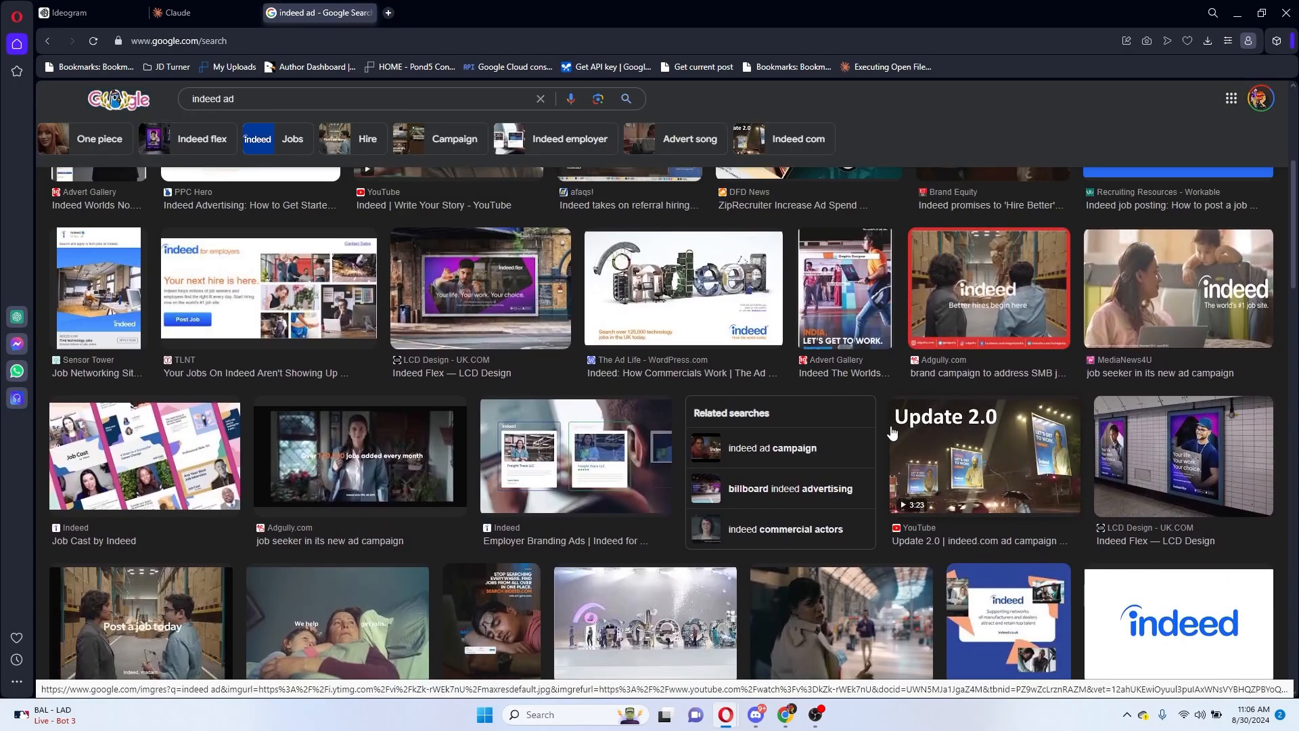
{"action": "left_click", "coordinate": [70, 13]}
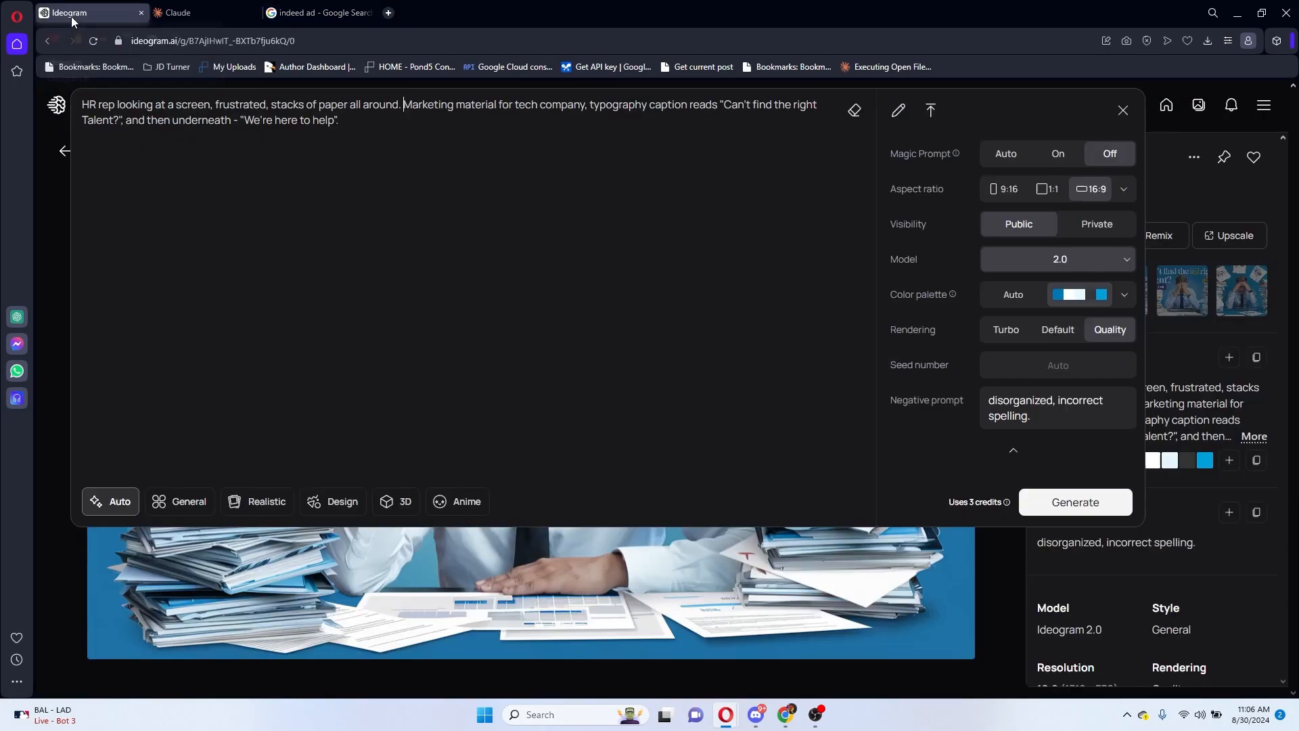
{"action": "left_click", "coordinate": [295, 19]}
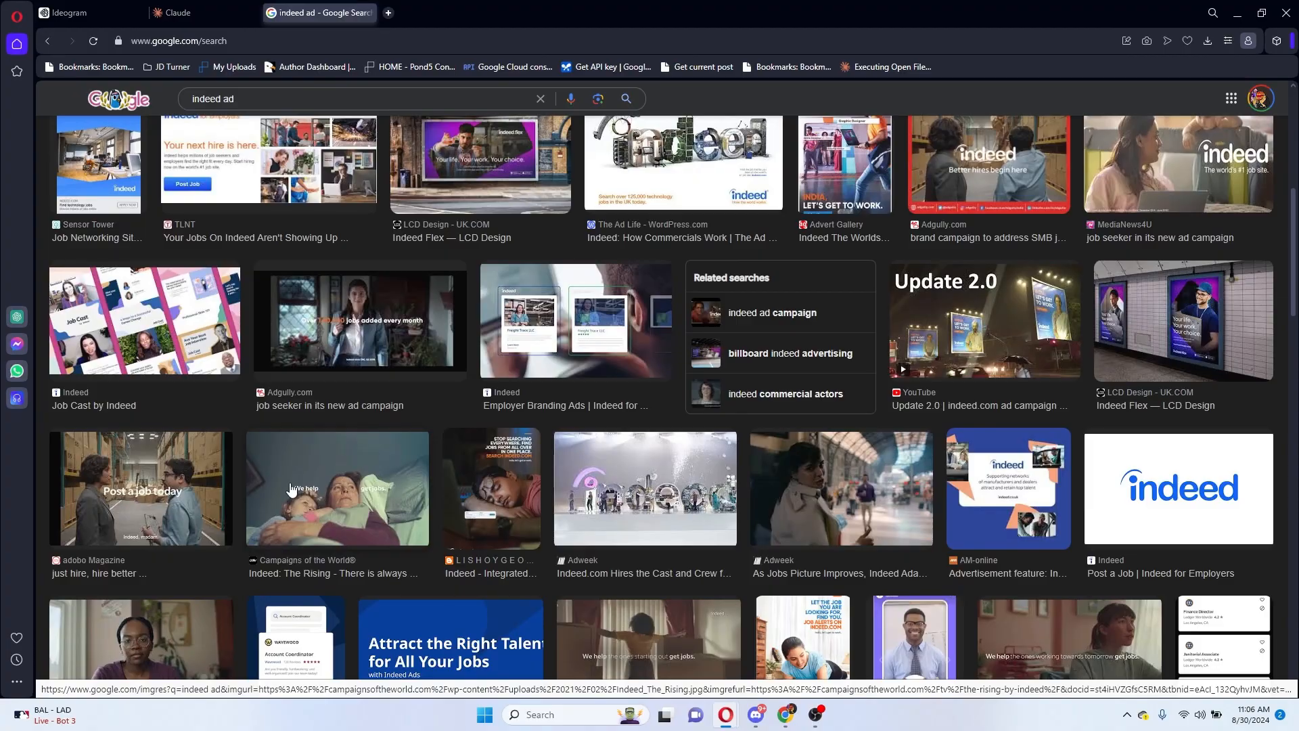
{"action": "scroll", "coordinate": [292, 486], "scroll_direction": "down", "scroll_amount": 3}
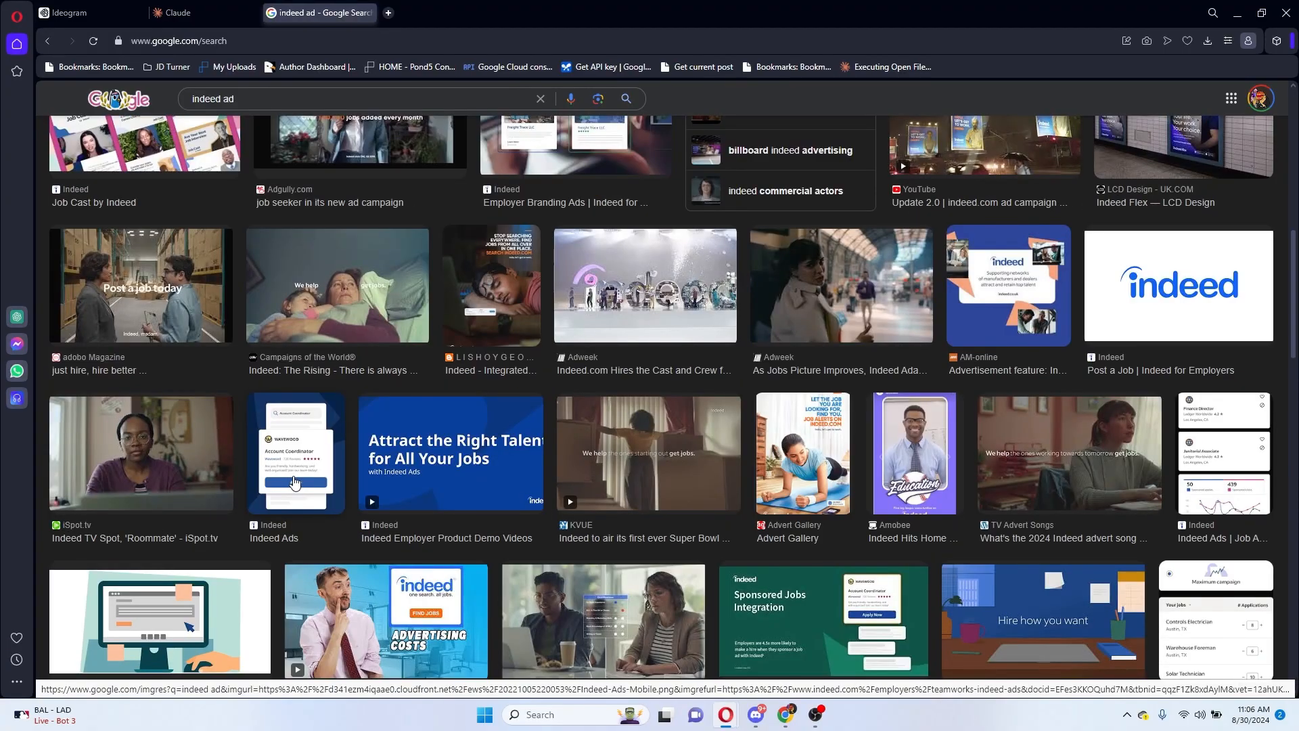
{"action": "scroll", "coordinate": [463, 500], "scroll_direction": "down", "scroll_amount": 5}
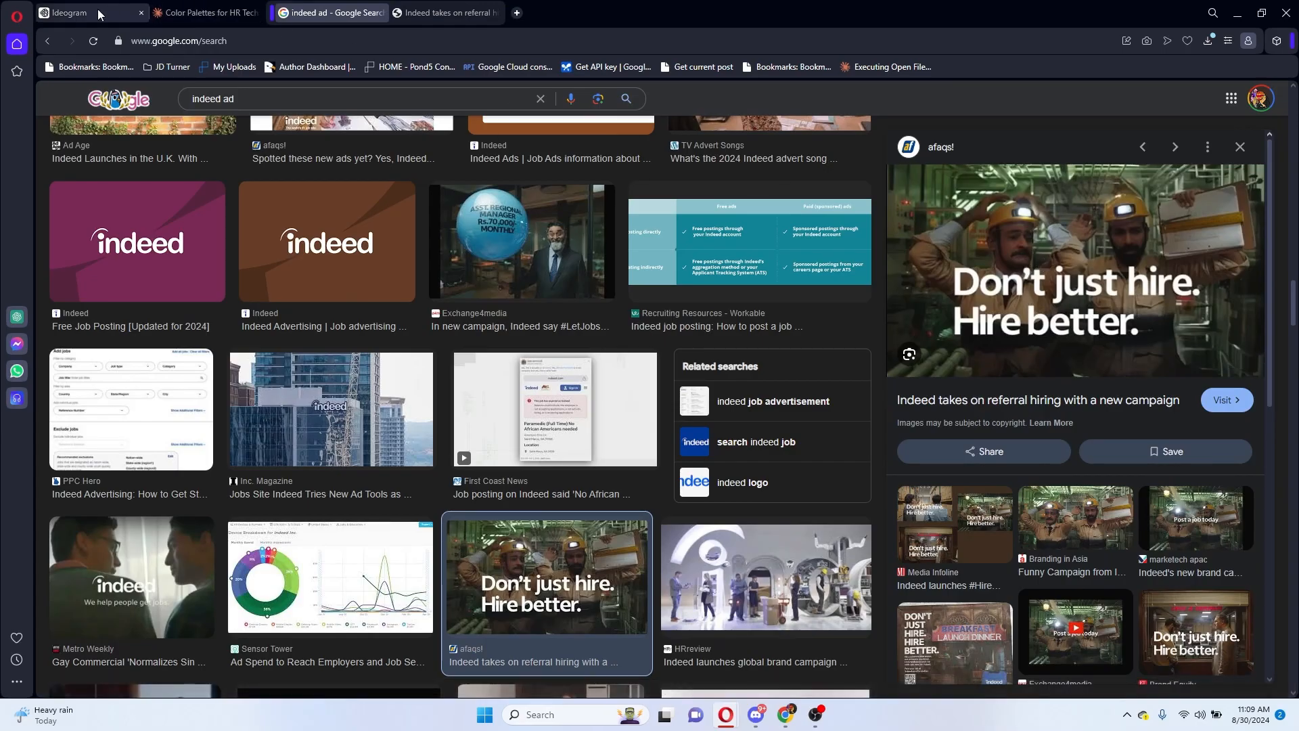
Back in Ideogram, upload the "Don't just hire. Hire better." ad image and set it up for a remix.
{"action": "left_click", "coordinate": [98, 9]}
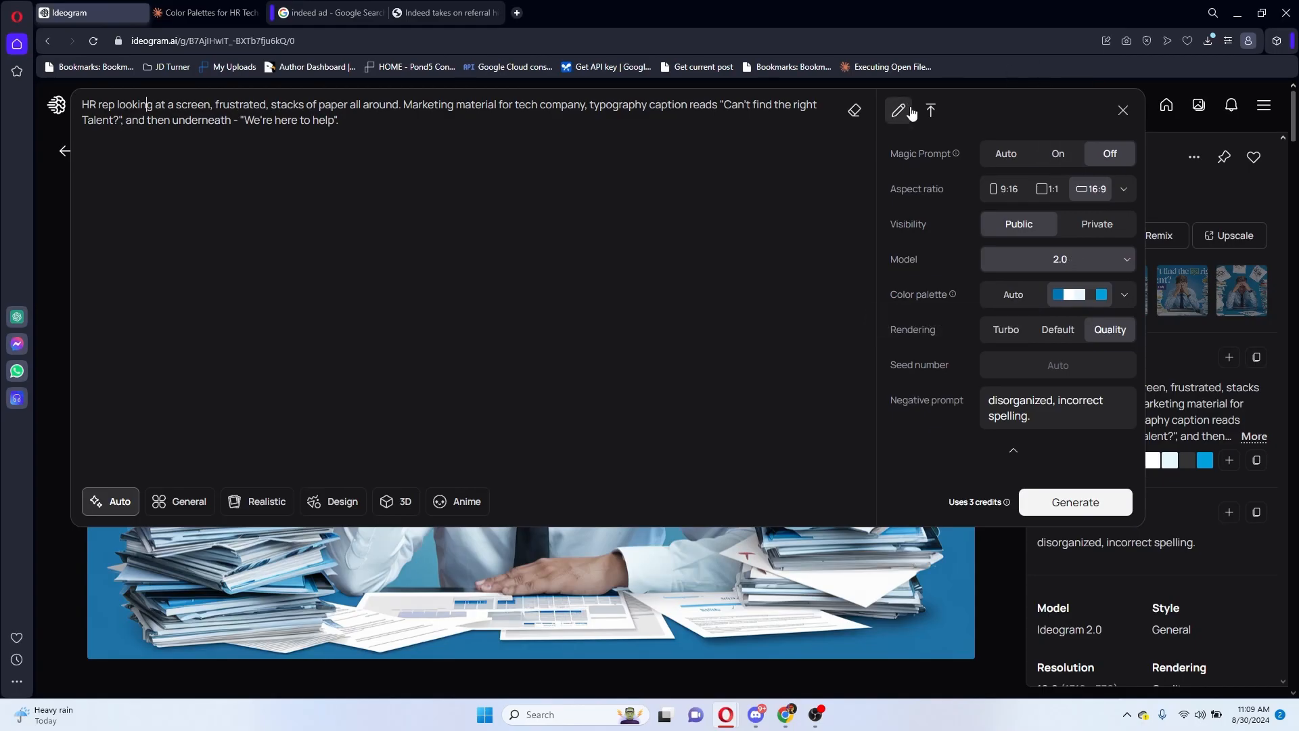
{"action": "left_click", "coordinate": [933, 110]}
{"action": "left_click", "coordinate": [952, 229]}
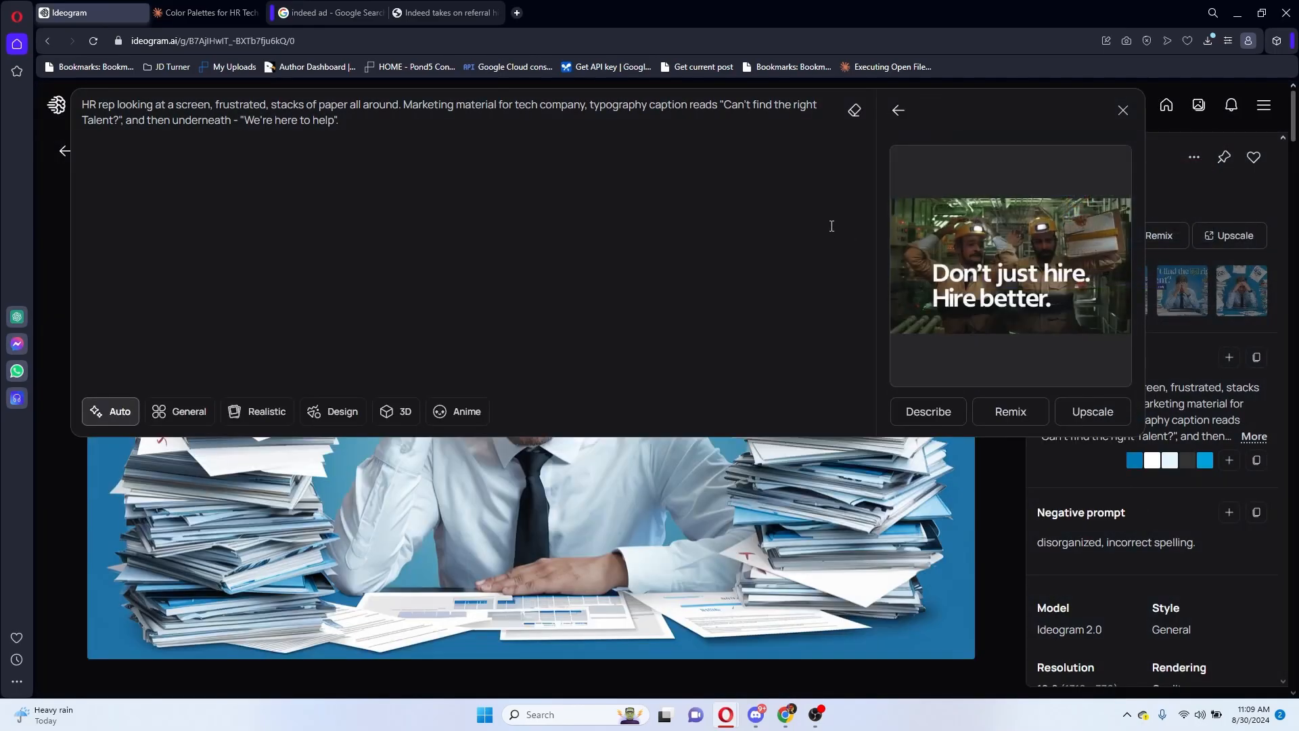
{"action": "left_click", "coordinate": [1011, 411]}
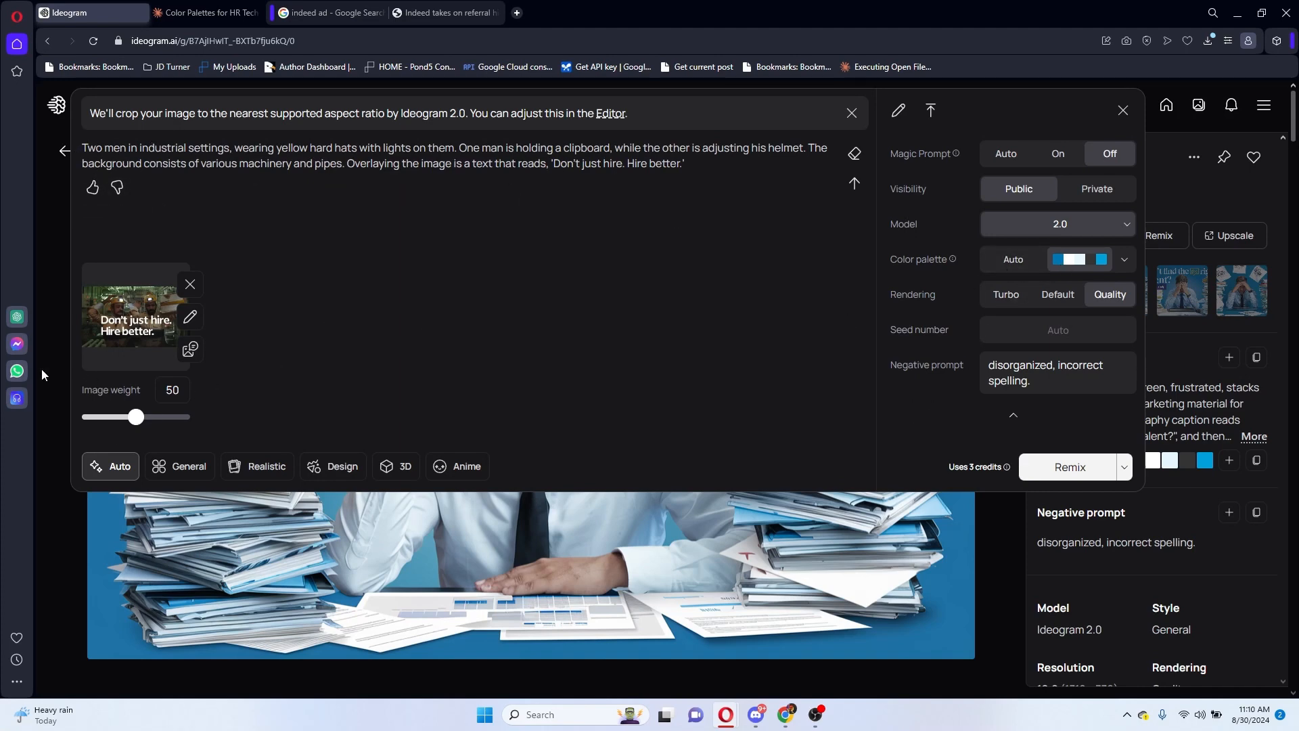
Remix the uploaded "Don't just hire. Hire better." ad at image weight 50 with the custom blue palette and review the results.
{"action": "left_click", "coordinate": [1070, 467]}
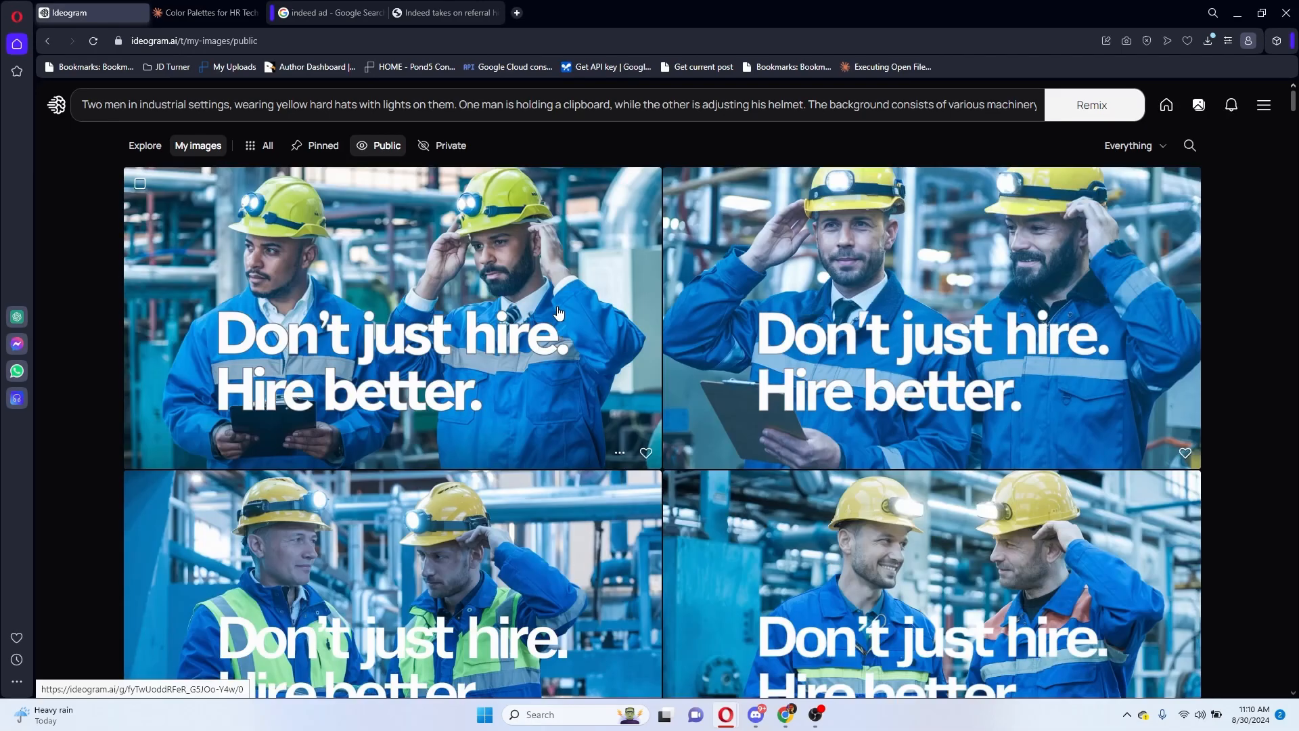
{"action": "scroll", "coordinate": [373, 400], "scroll_direction": "down", "scroll_amount": 1}
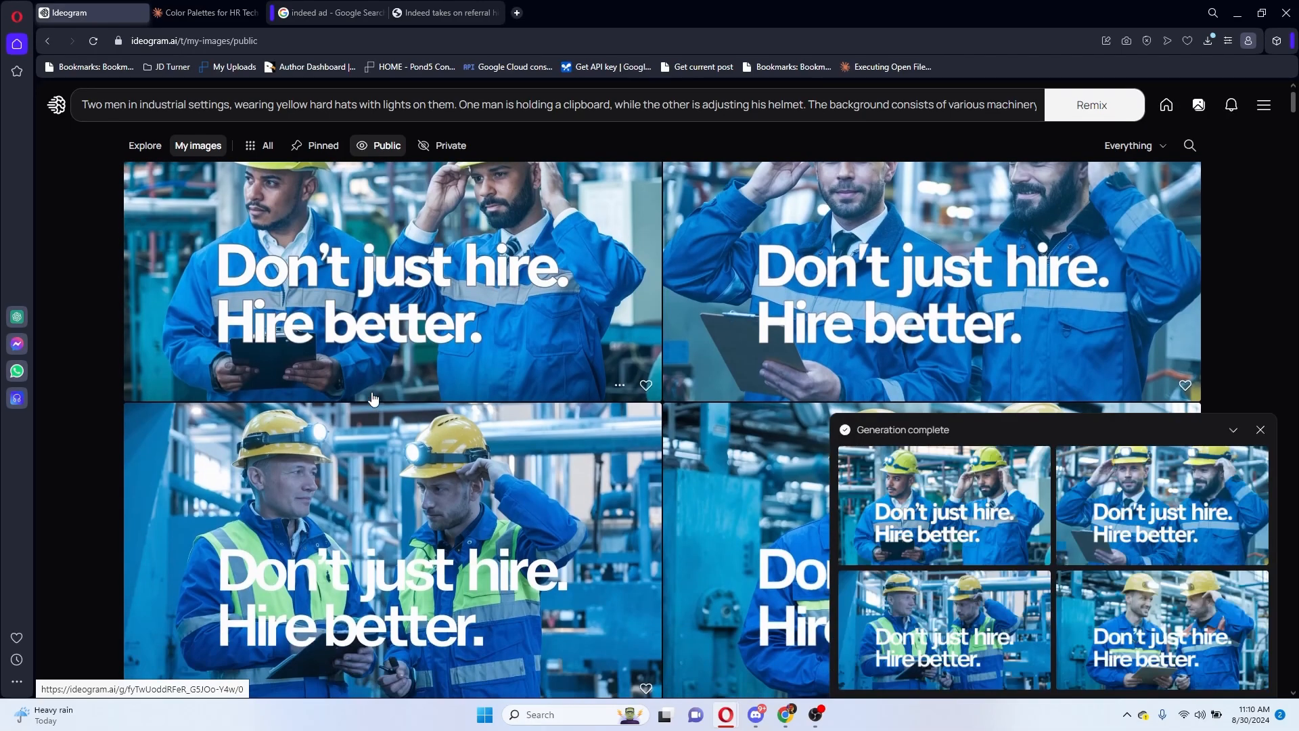
{"action": "scroll", "coordinate": [373, 399], "scroll_direction": "up", "scroll_amount": 1}
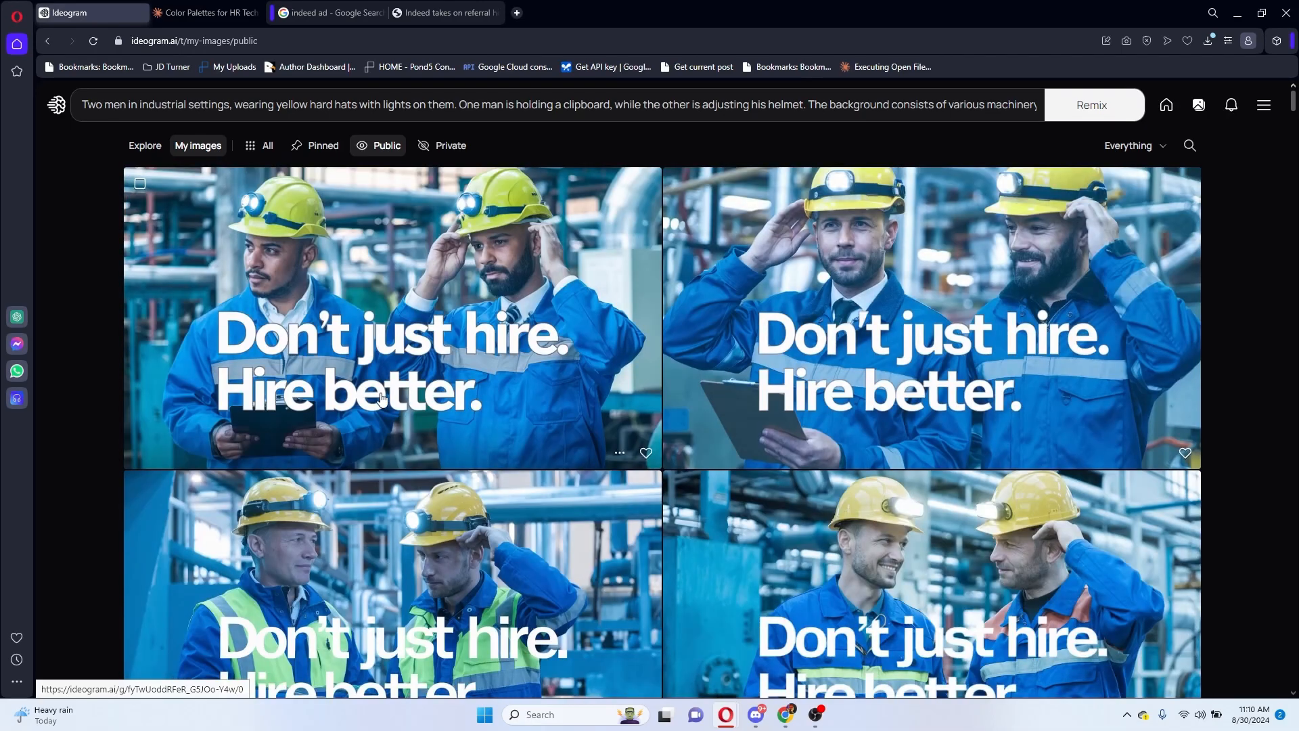
Open the first remix result and upscale it with Resemblance 100 and Detail 50.
{"action": "left_click", "coordinate": [335, 276]}
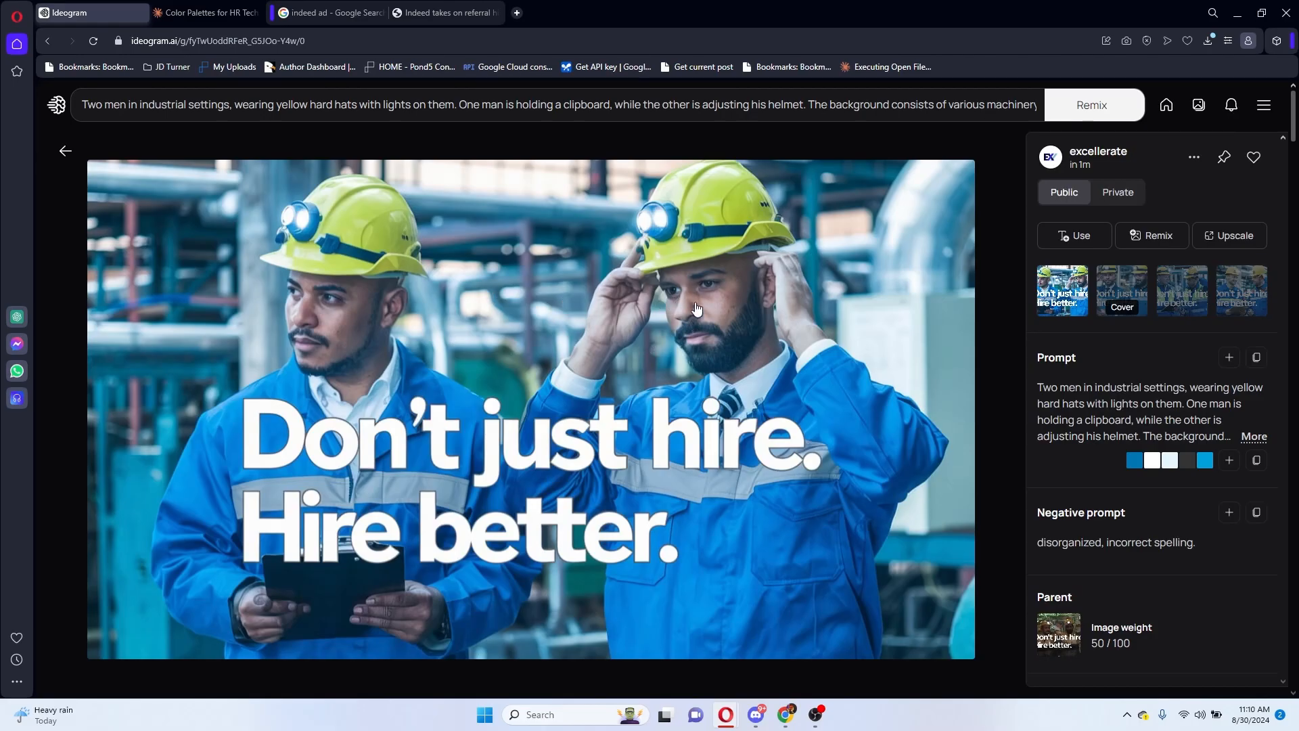
{"action": "left_click", "coordinate": [1229, 235]}
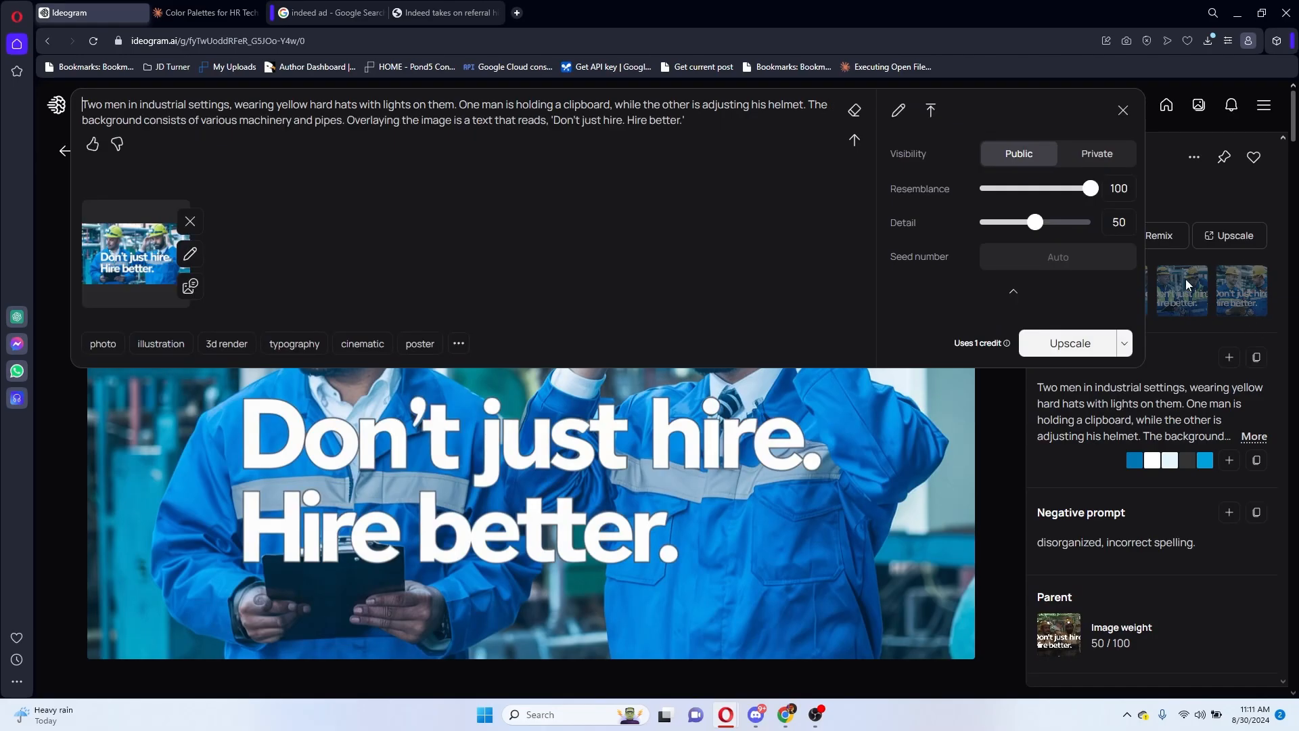
{"action": "left_click", "coordinate": [1070, 343]}
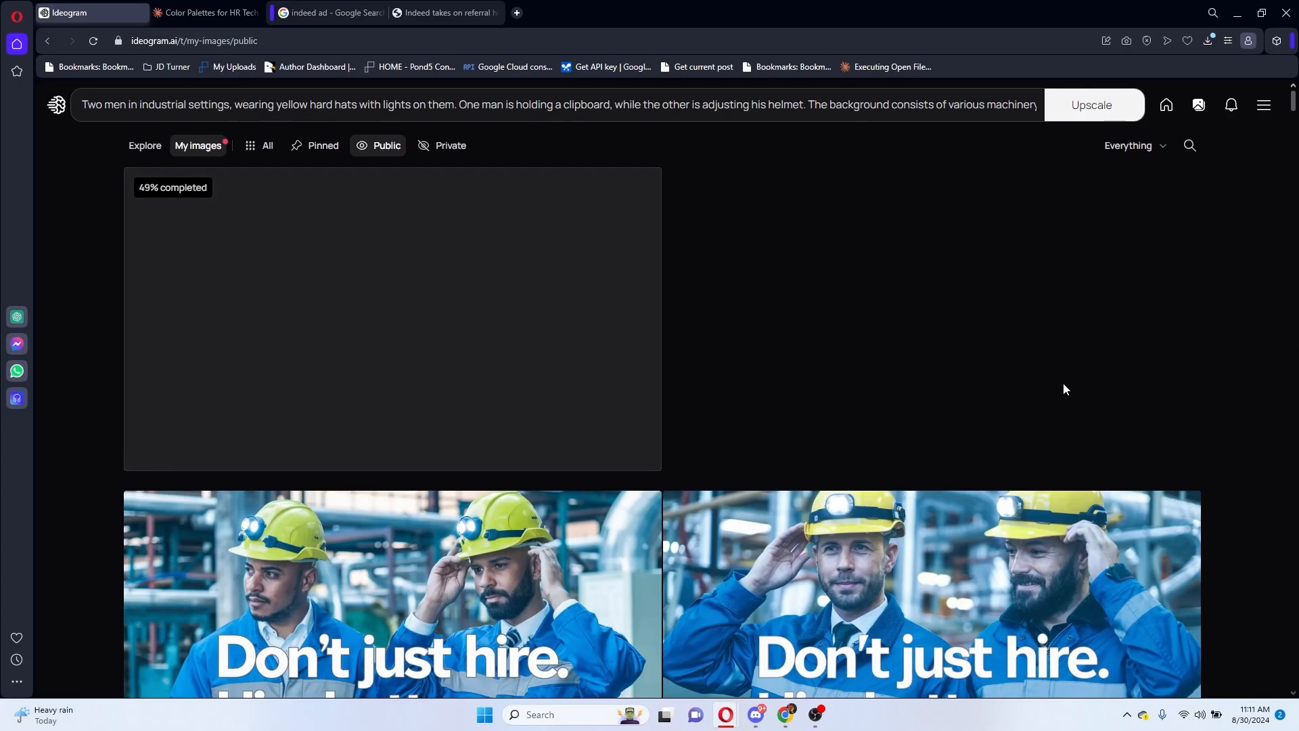
Open the second remix result and upscale it with Detail 80 and a lower Resemblance.
{"action": "scroll", "coordinate": [884, 529], "scroll_direction": "down", "scroll_amount": 2}
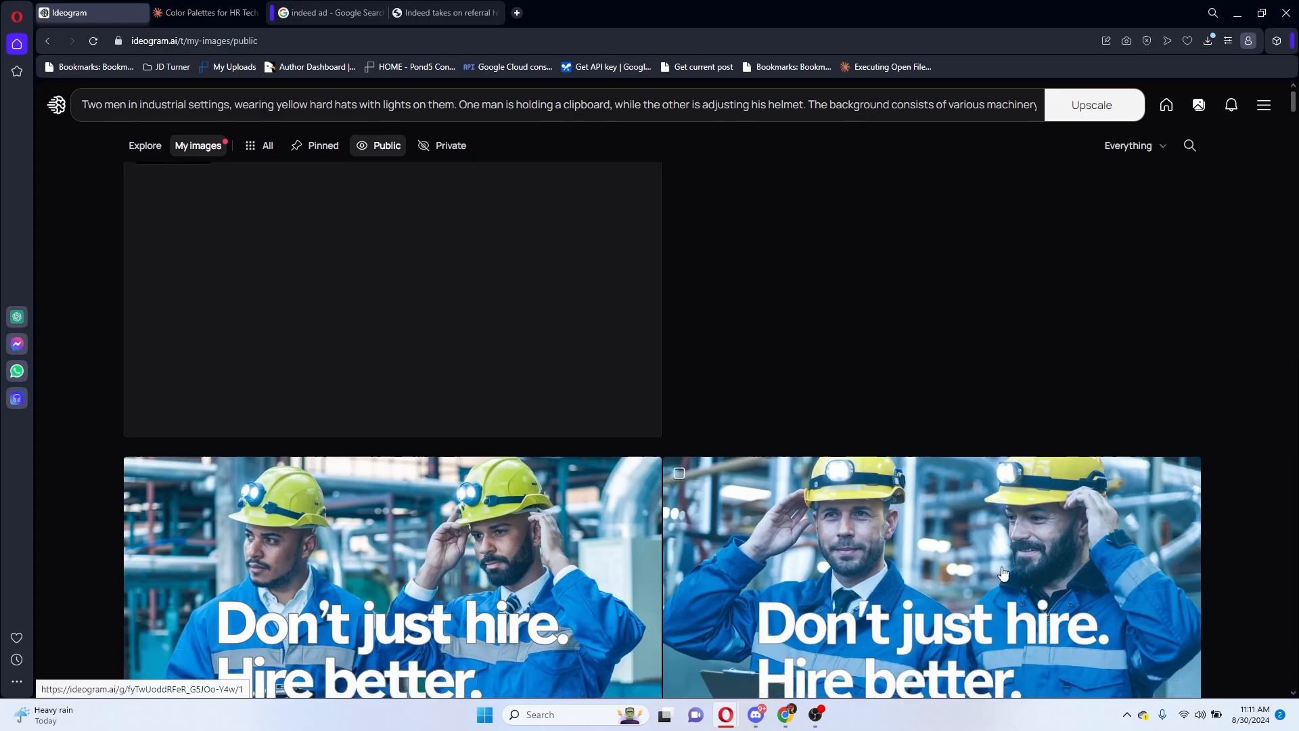
{"action": "scroll", "coordinate": [884, 530], "scroll_direction": "down", "scroll_amount": 3}
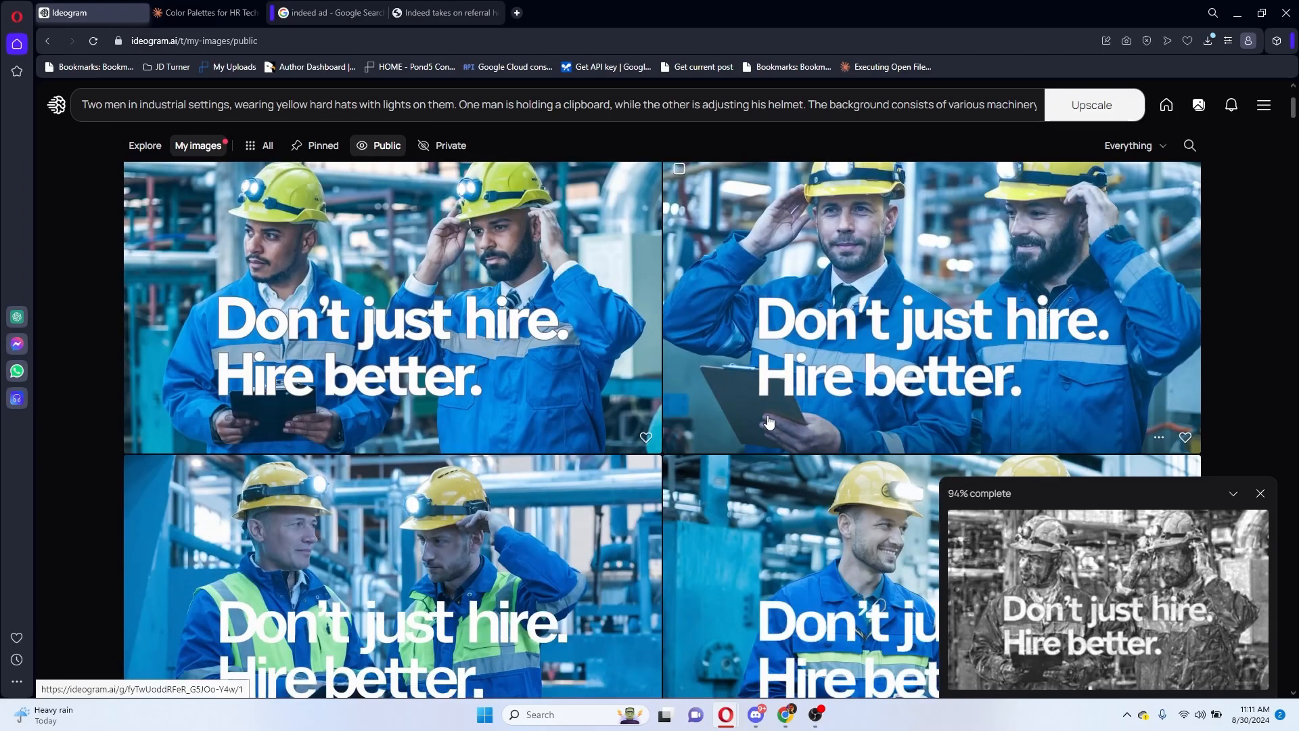
{"action": "scroll", "coordinate": [1015, 439], "scroll_direction": "up", "scroll_amount": 2}
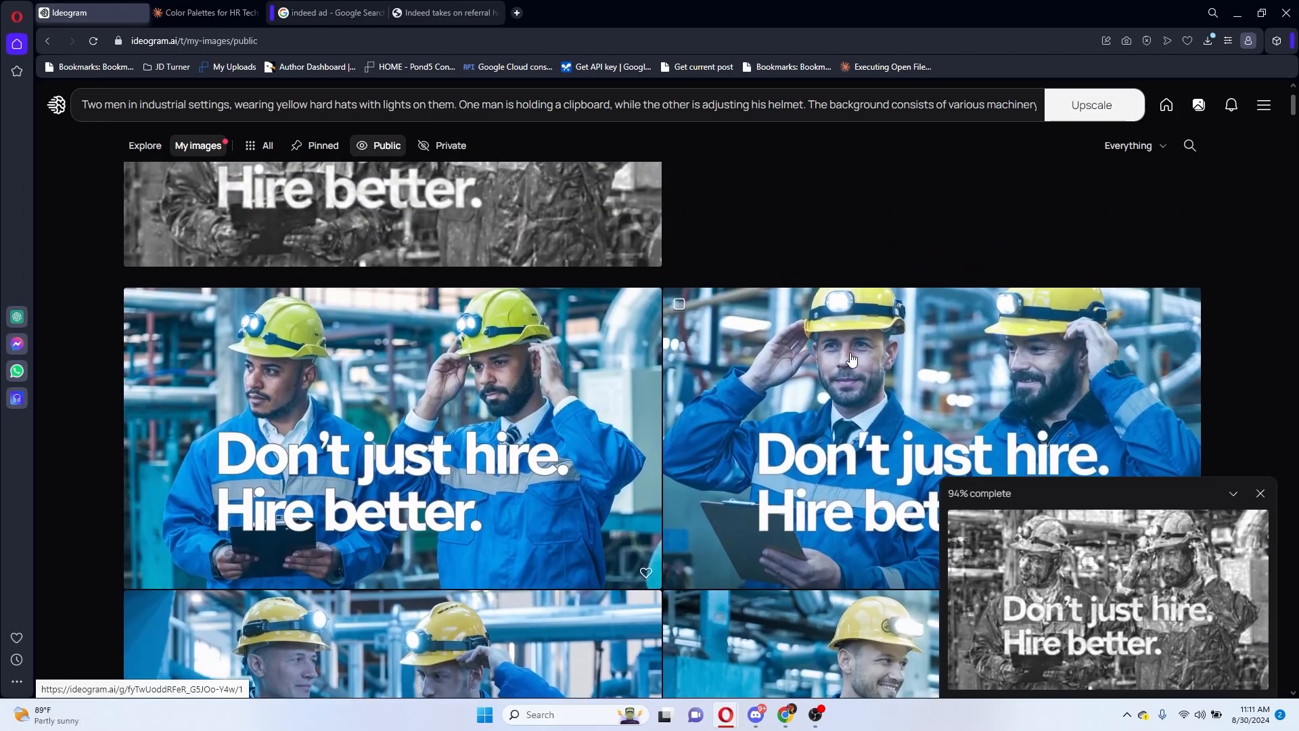
{"action": "left_click", "coordinate": [822, 371]}
{"action": "left_click", "coordinate": [1222, 241]}
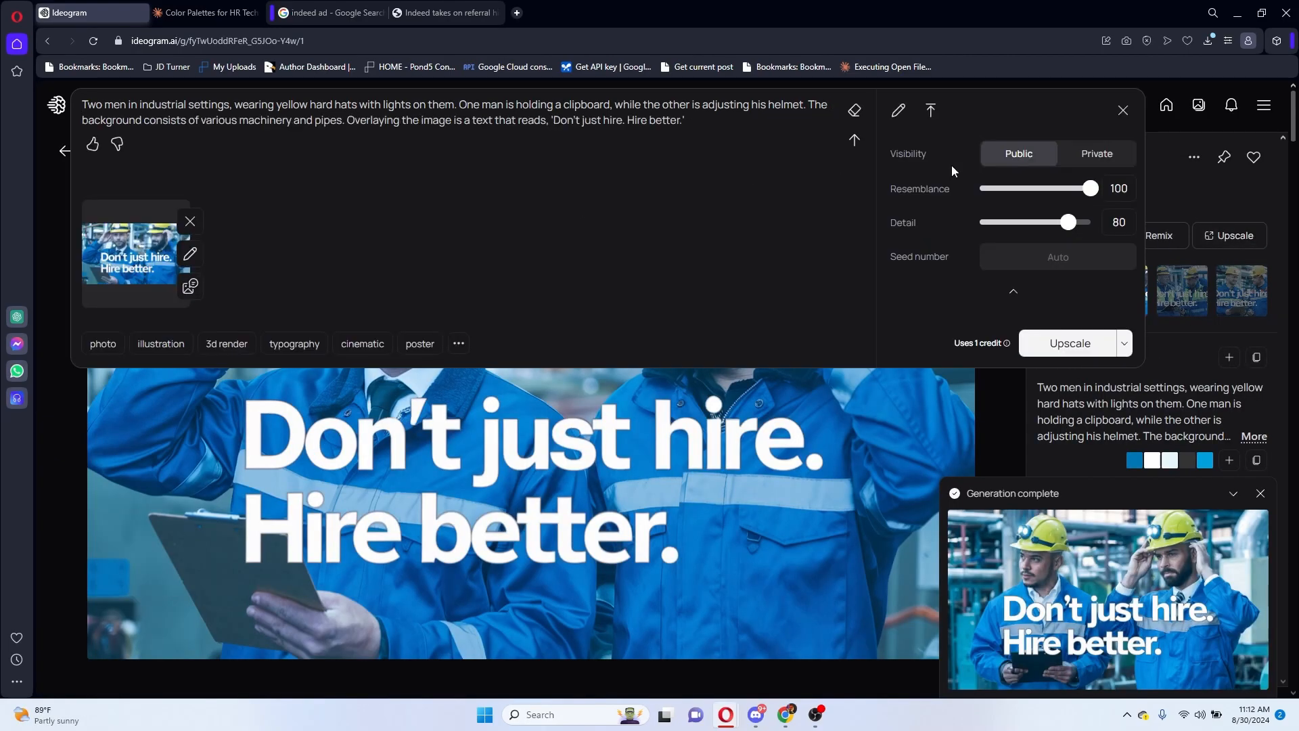
{"action": "left_click_drag", "start_coordinate": [1080, 190], "coordinate": [1046, 196]}
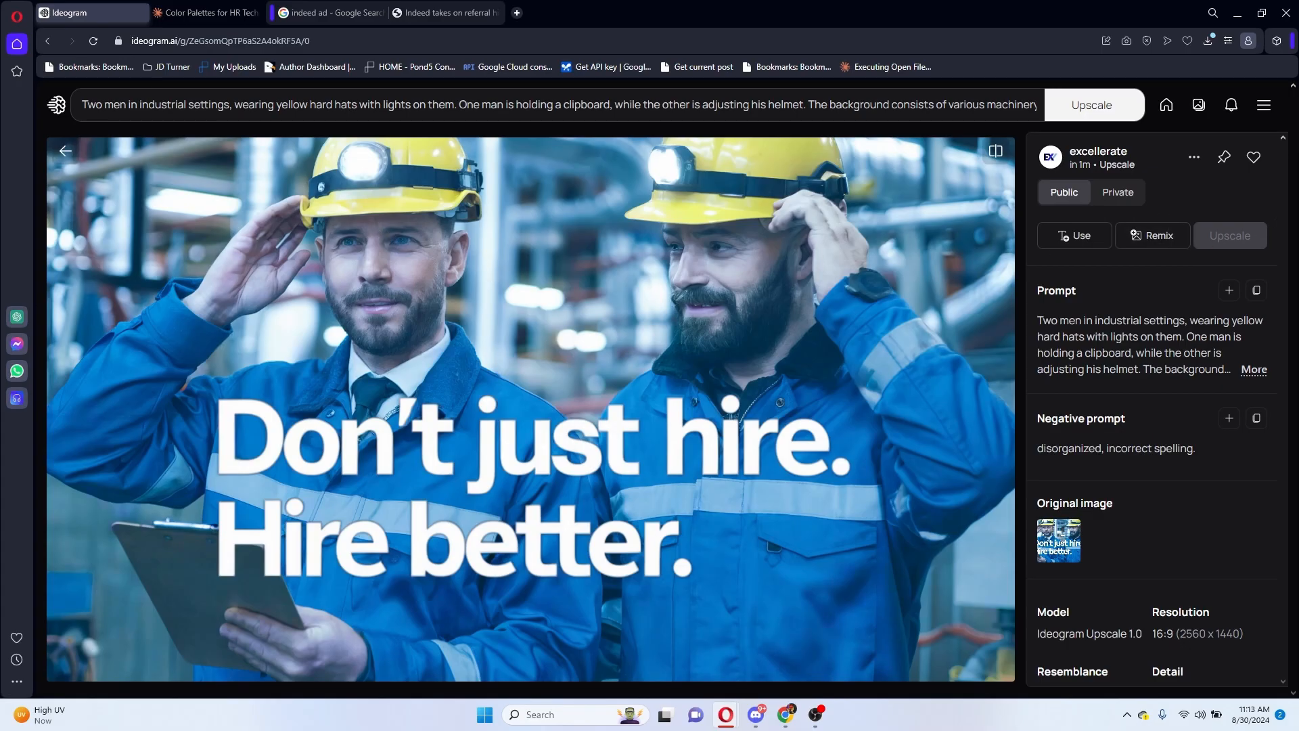
Return to the image gallery and run another upscale of the two smiling workers with the clipboard.
{"action": "left_click", "coordinate": [65, 150]}
{"action": "scroll", "coordinate": [501, 298], "scroll_direction": "down", "scroll_amount": 4}
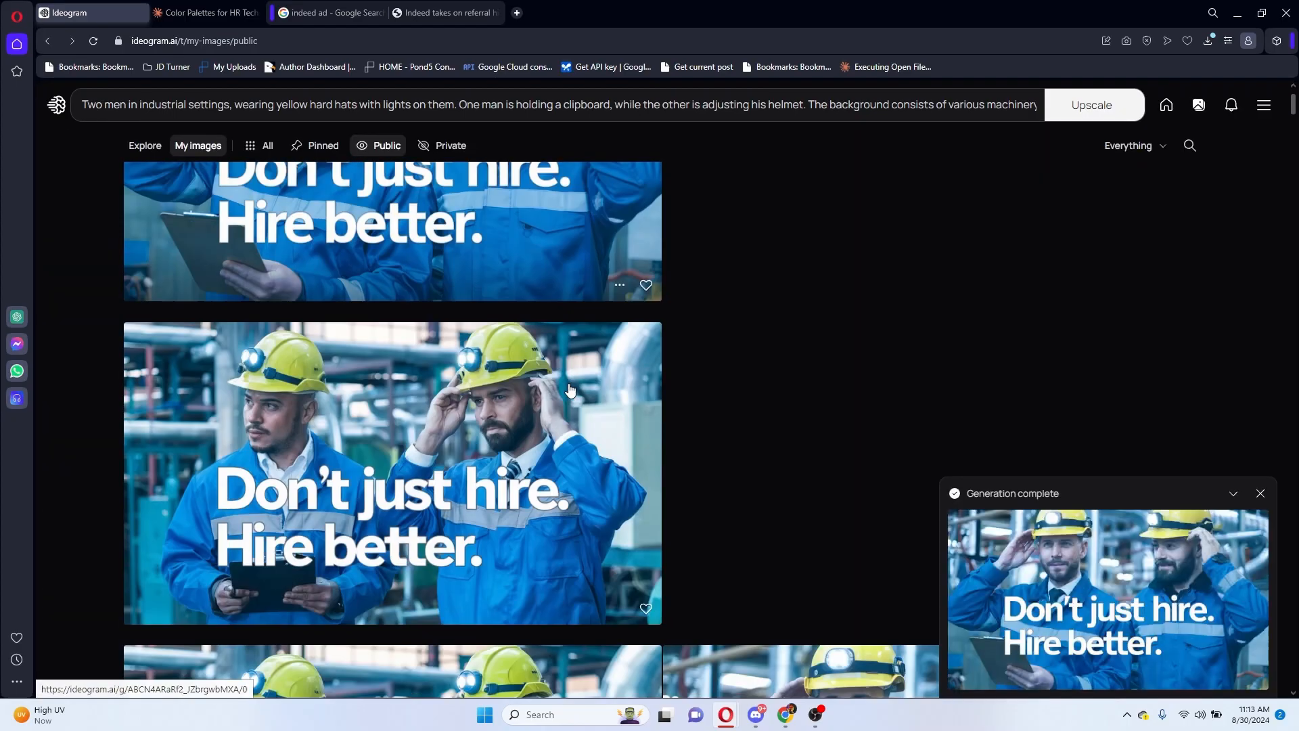
{"action": "left_click", "coordinate": [492, 302]}
{"action": "left_click", "coordinate": [1072, 342]}
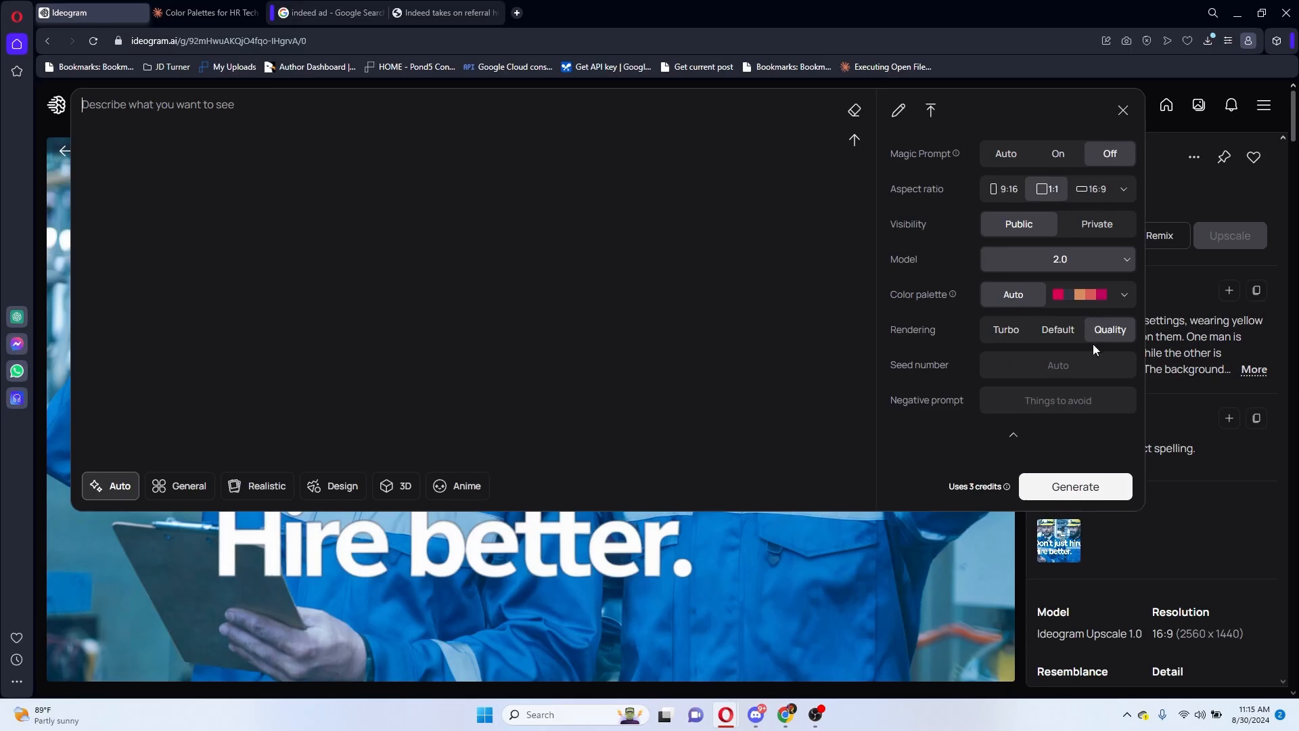
Try the Default and Turbo rendering modes and return to Quality.
{"action": "left_click", "coordinate": [1055, 338]}
{"action": "left_click", "coordinate": [1007, 330]}
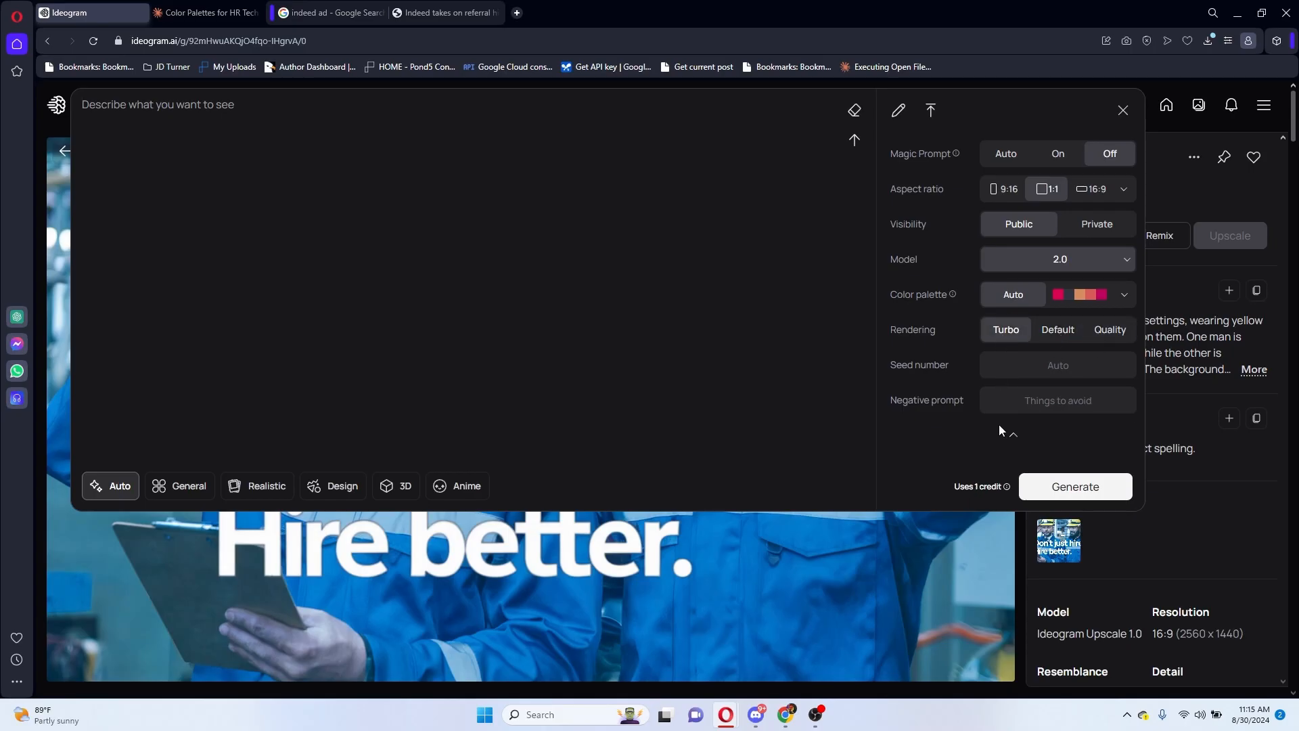
{"action": "left_click", "coordinate": [1109, 330]}
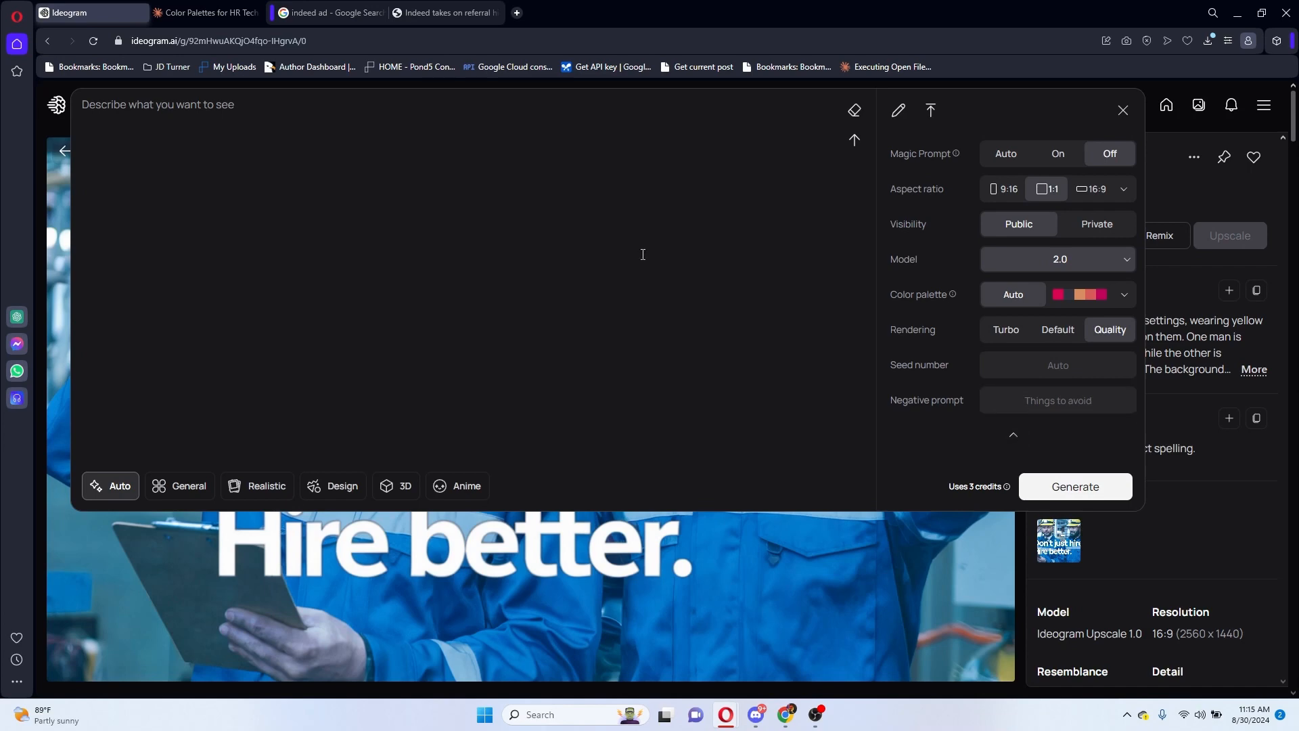
Turn Magic Prompt on and generate a 1:1 Design-style image from "A person looking over a beach, lofi synthwave thumbnail art.".
{"action": "mouse_move", "coordinate": [945, 155]}
{"action": "mouse_move", "coordinate": [940, 156]}
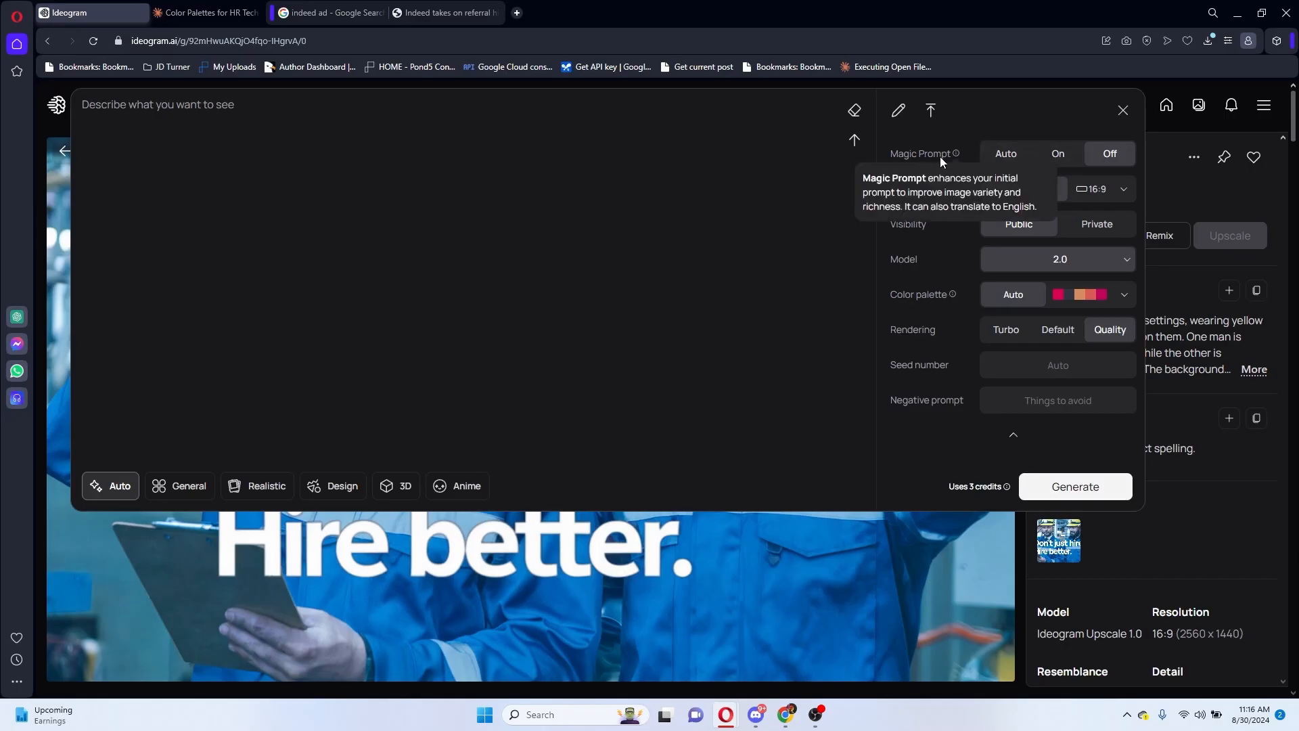
{"action": "left_click", "coordinate": [1057, 157]}
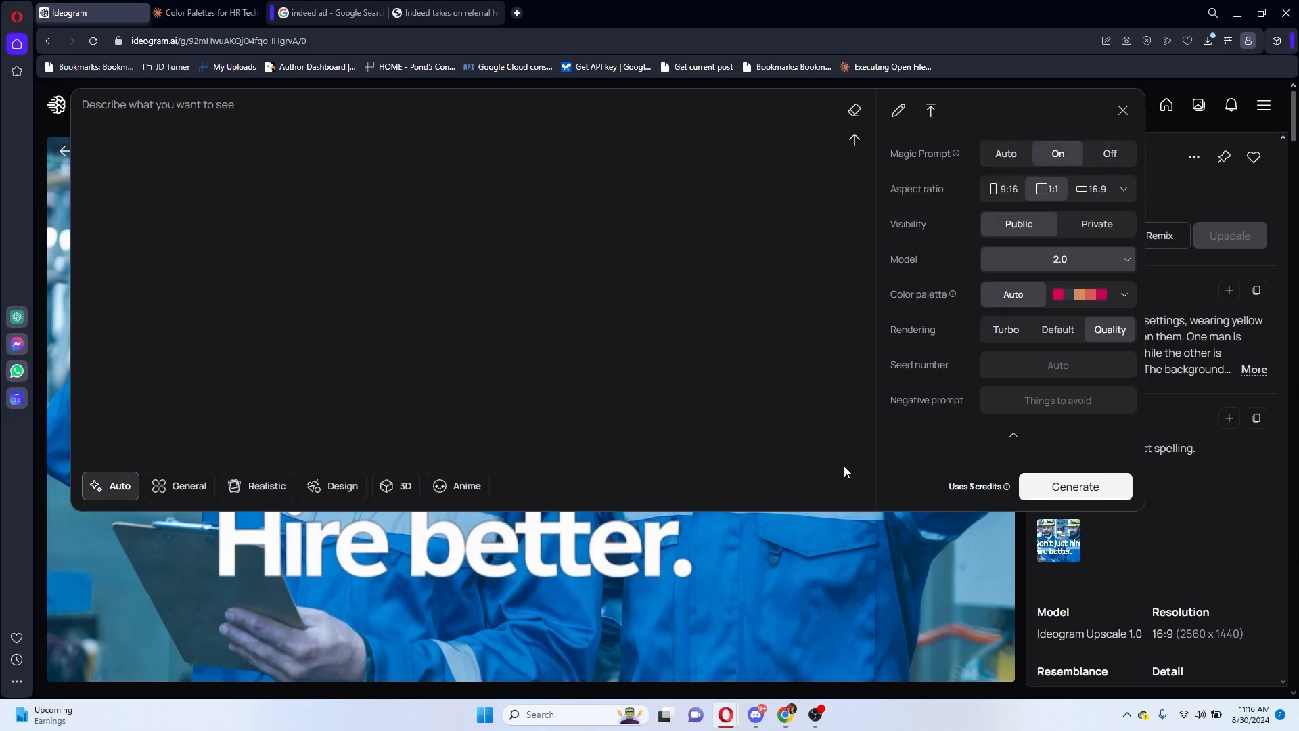
{"action": "left_click", "coordinate": [479, 232]}
{"action": "type", "text": "A person looking over a"}
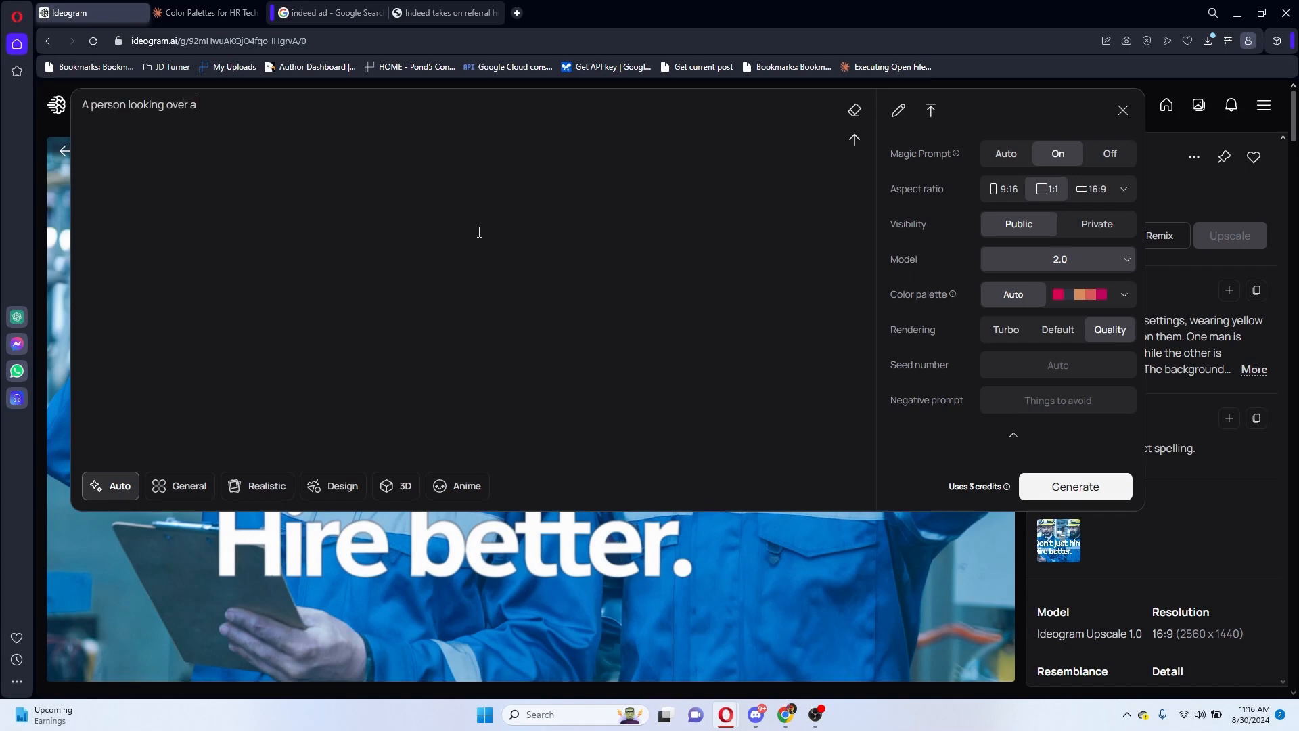
{"action": "type", "text": " beach, lofi synthwave th"}
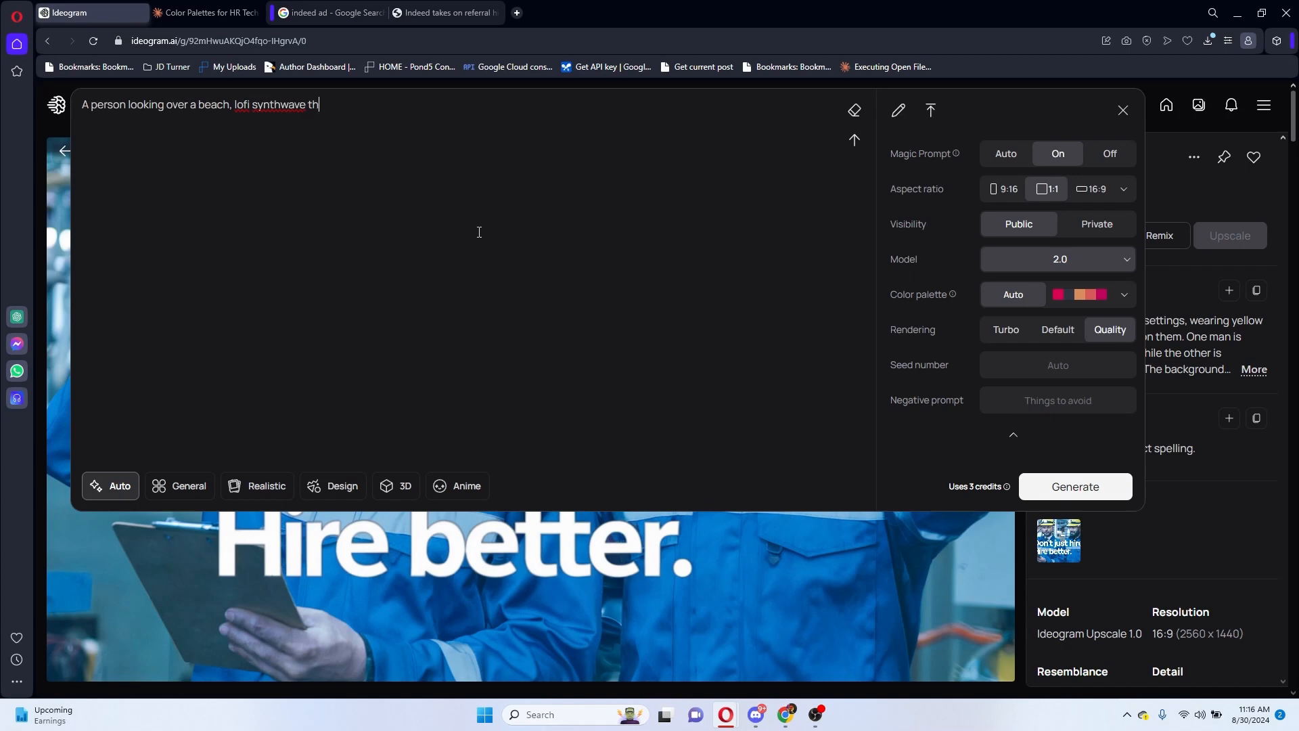
{"action": "type", "text": "umbnail art."}
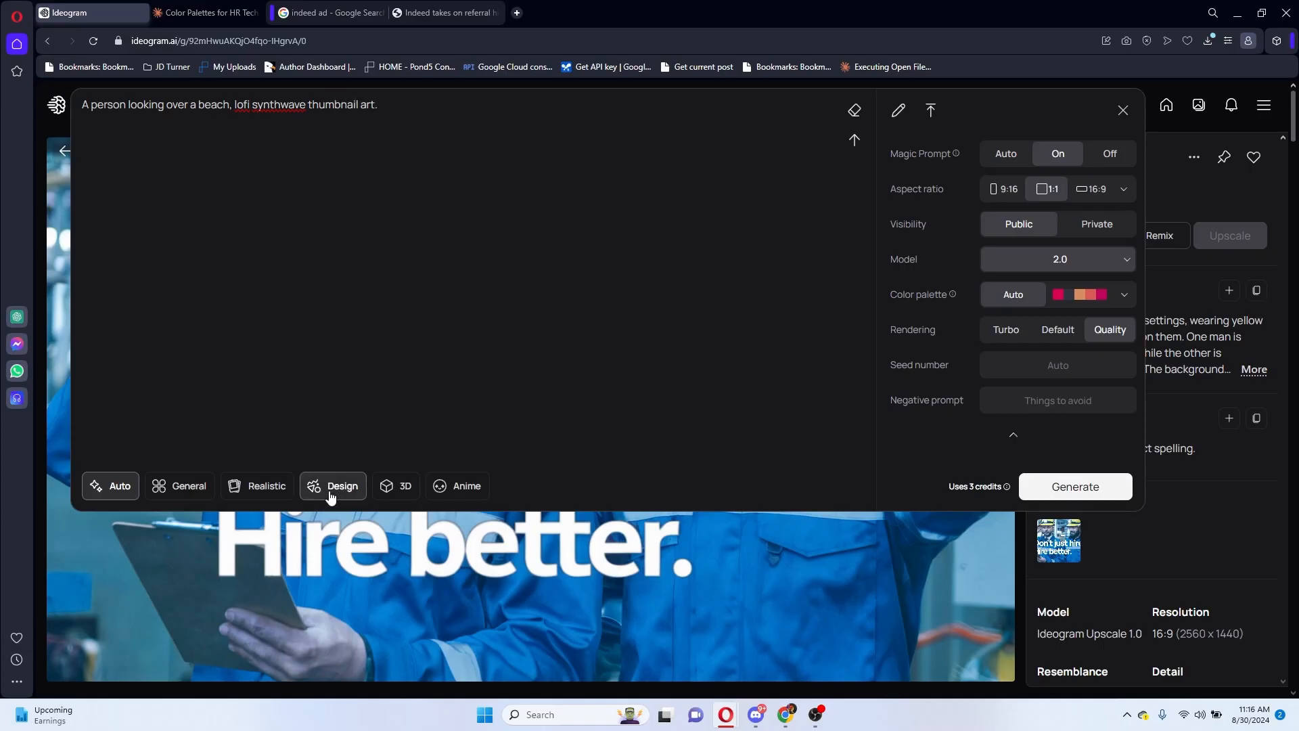
{"action": "key", "text": "Return"}
{"action": "left_click", "coordinate": [918, 568]}
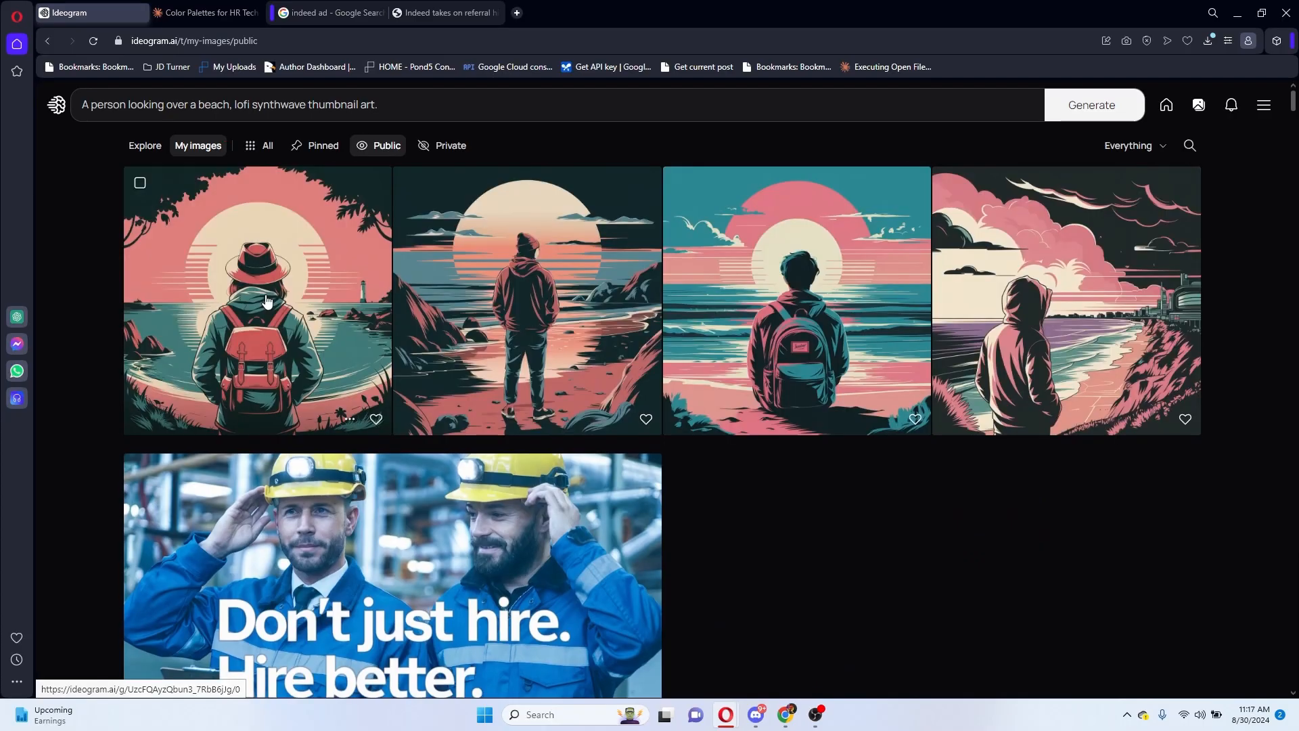
Open the first beach illustration and read its full Magic Prompt description.
{"action": "left_click", "coordinate": [260, 306]}
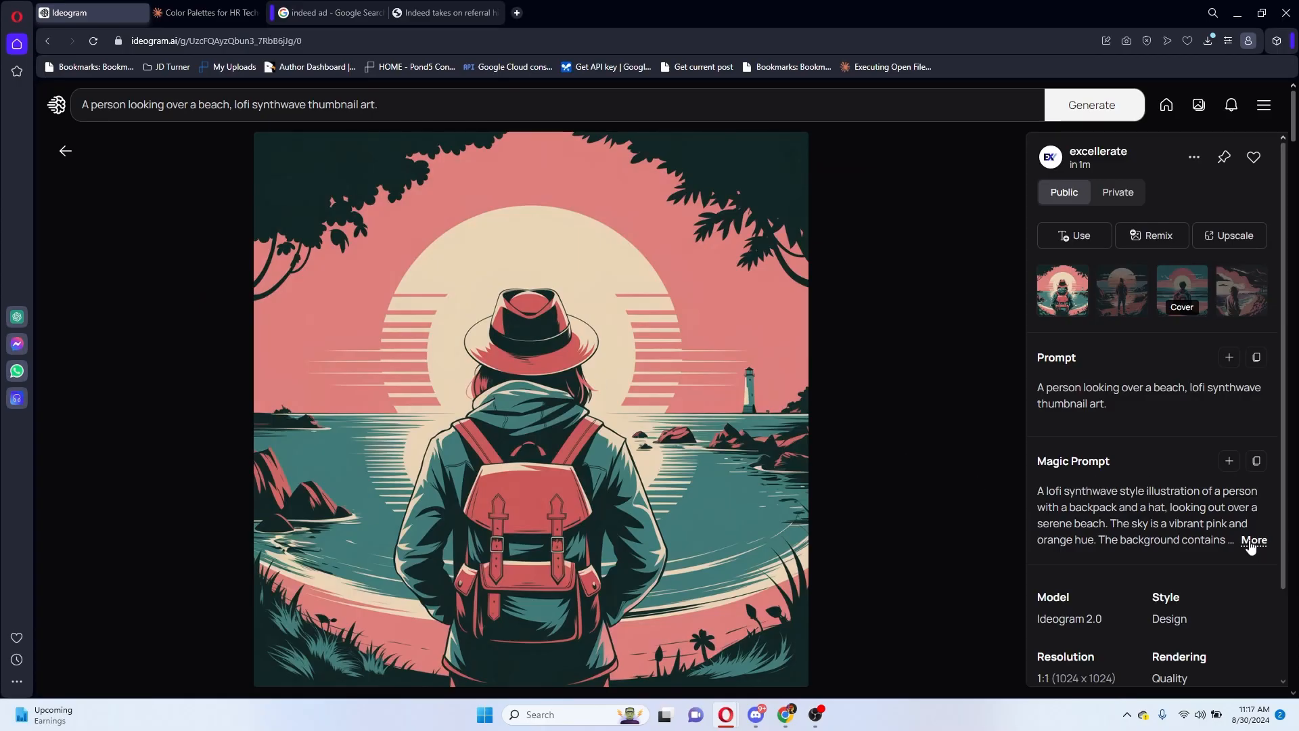
{"action": "left_click", "coordinate": [1253, 539]}
{"action": "scroll", "coordinate": [1232, 517], "scroll_direction": "down", "scroll_amount": 1}
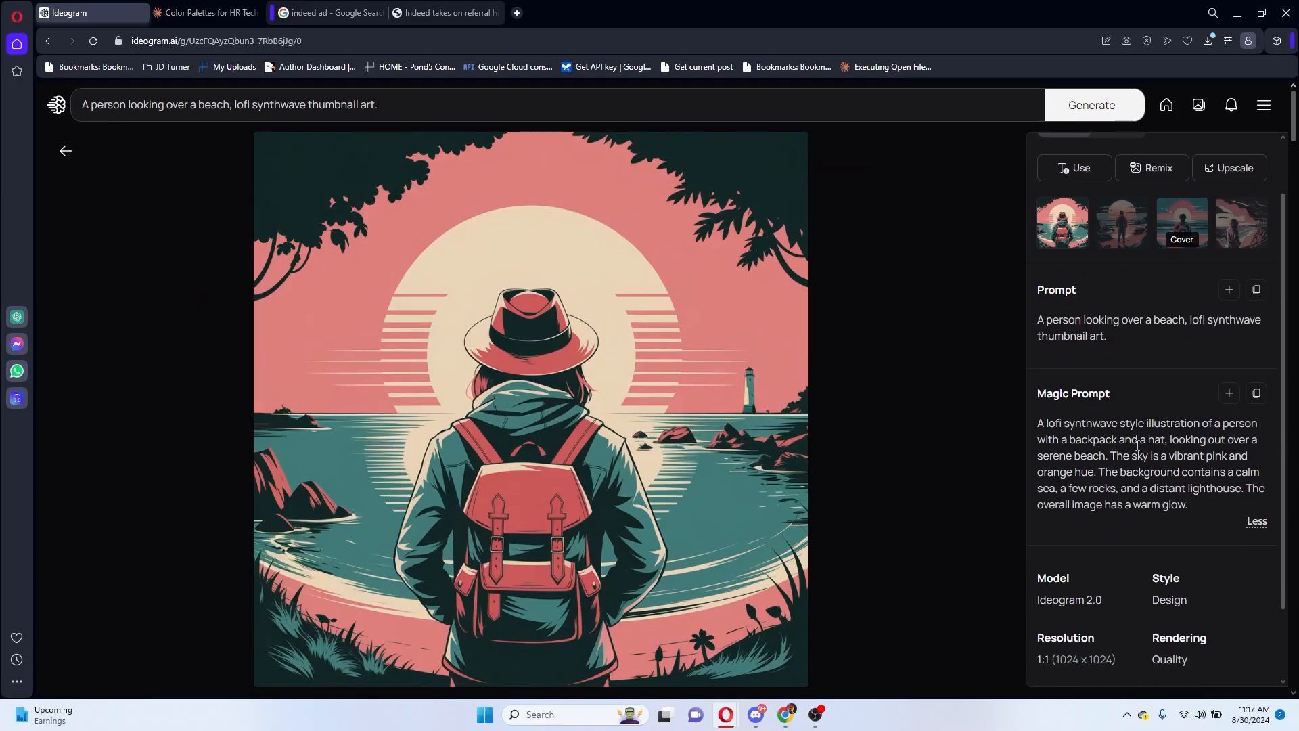
{"action": "left_click_drag", "start_coordinate": [1165, 443], "coordinate": [1067, 426]}
{"action": "left_click", "coordinate": [1209, 451]}
{"action": "left_click_drag", "start_coordinate": [1198, 503], "coordinate": [1180, 471]}
{"action": "left_click", "coordinate": [1101, 373]}
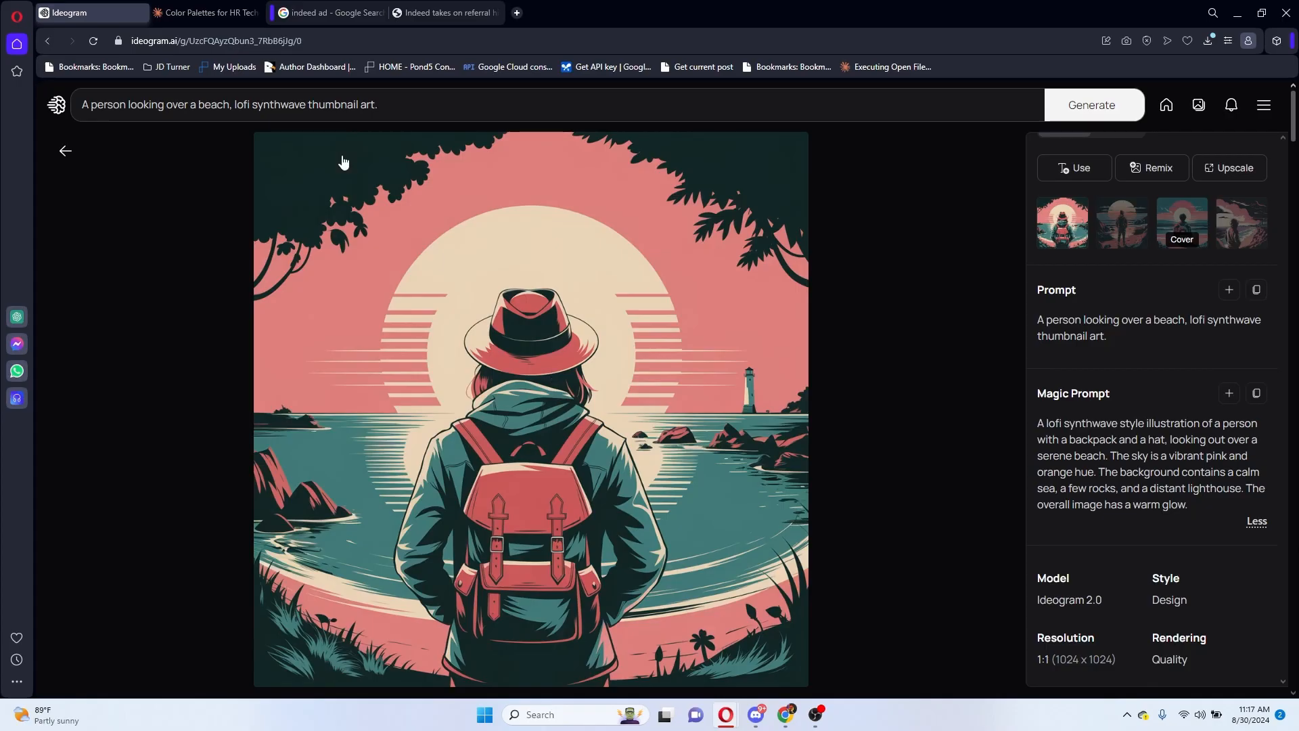
View the other three beach illustrations and read the expanded Magic Prompt of each.
{"action": "left_click", "coordinate": [1122, 223]}
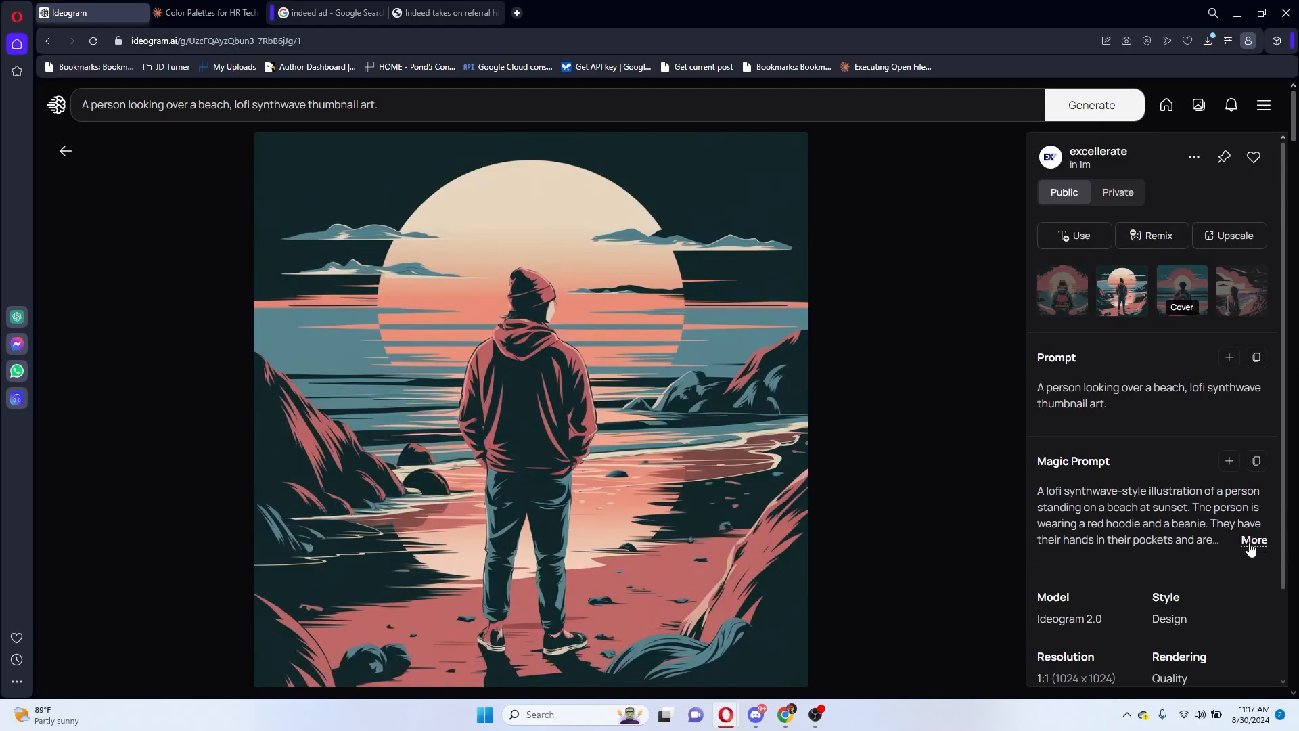
{"action": "left_click", "coordinate": [1253, 540]}
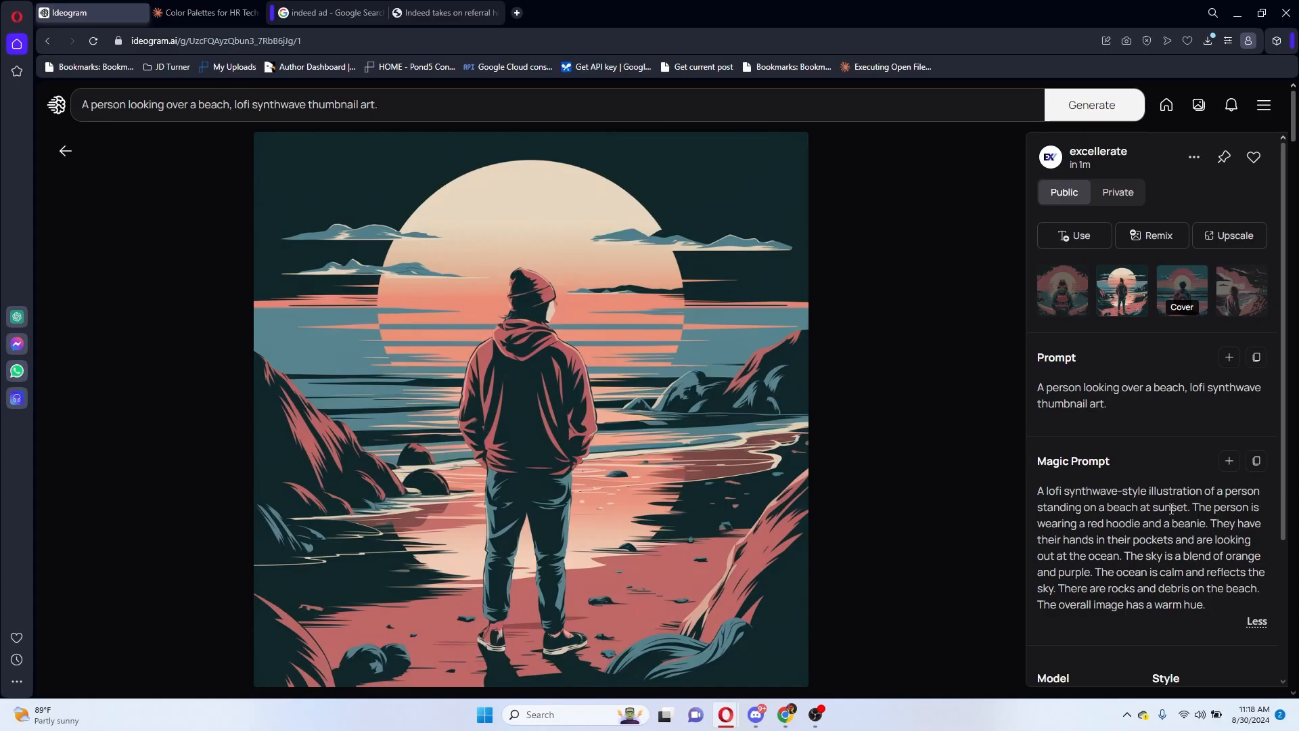
{"action": "scroll", "coordinate": [1121, 500], "scroll_direction": "down", "scroll_amount": 1}
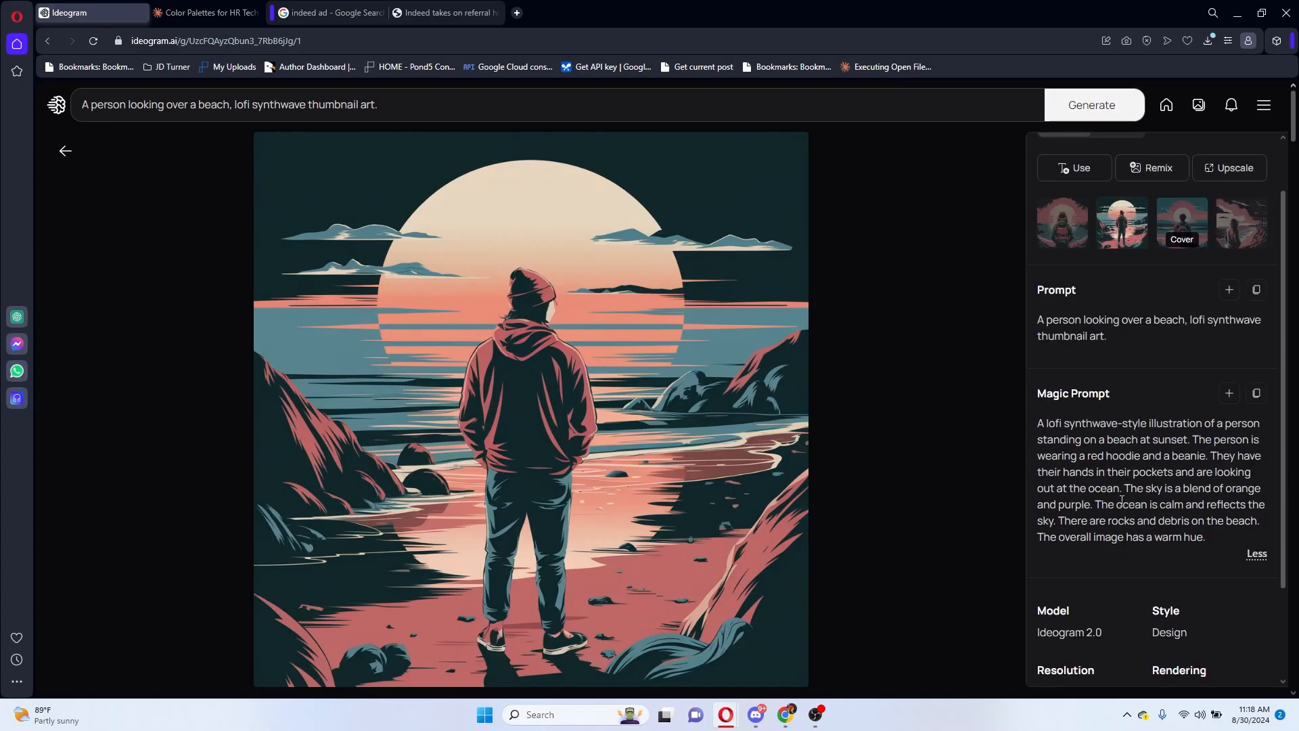
{"action": "left_click", "coordinate": [1182, 226]}
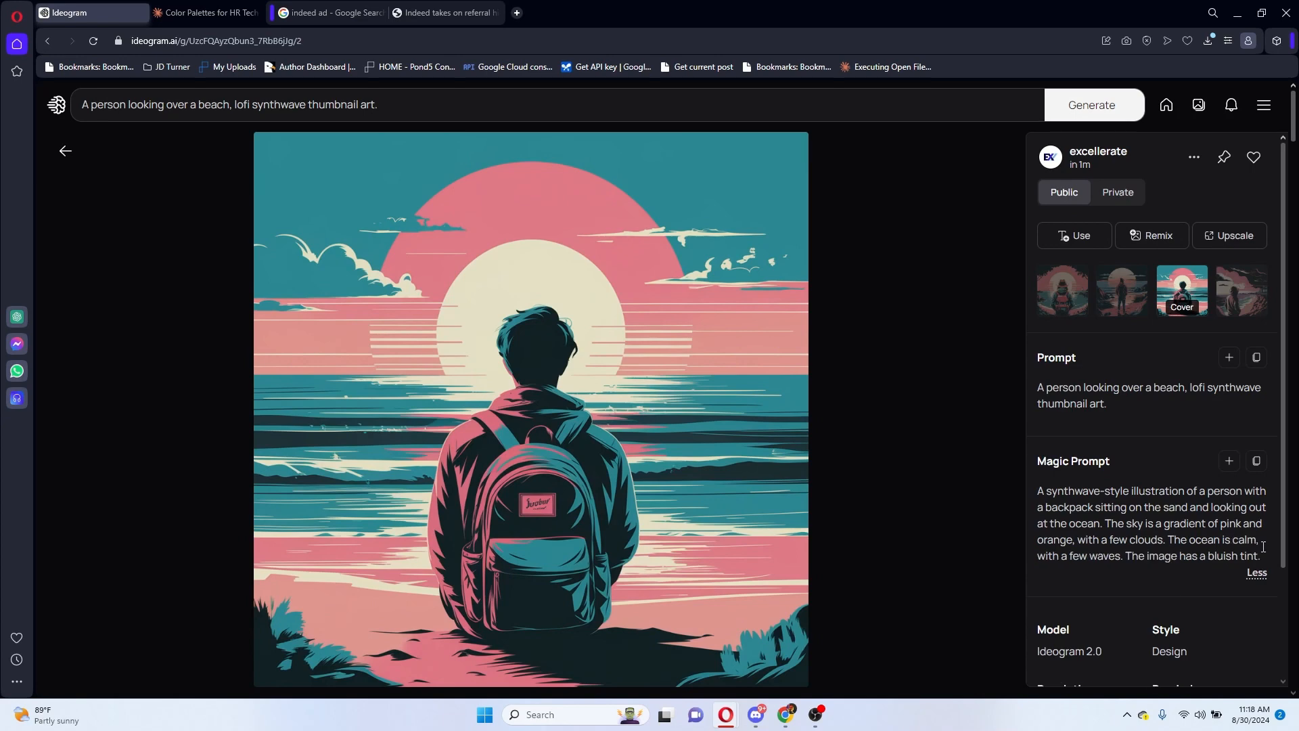
{"action": "left_click", "coordinate": [1241, 291]}
{"action": "left_click", "coordinate": [1257, 539]}
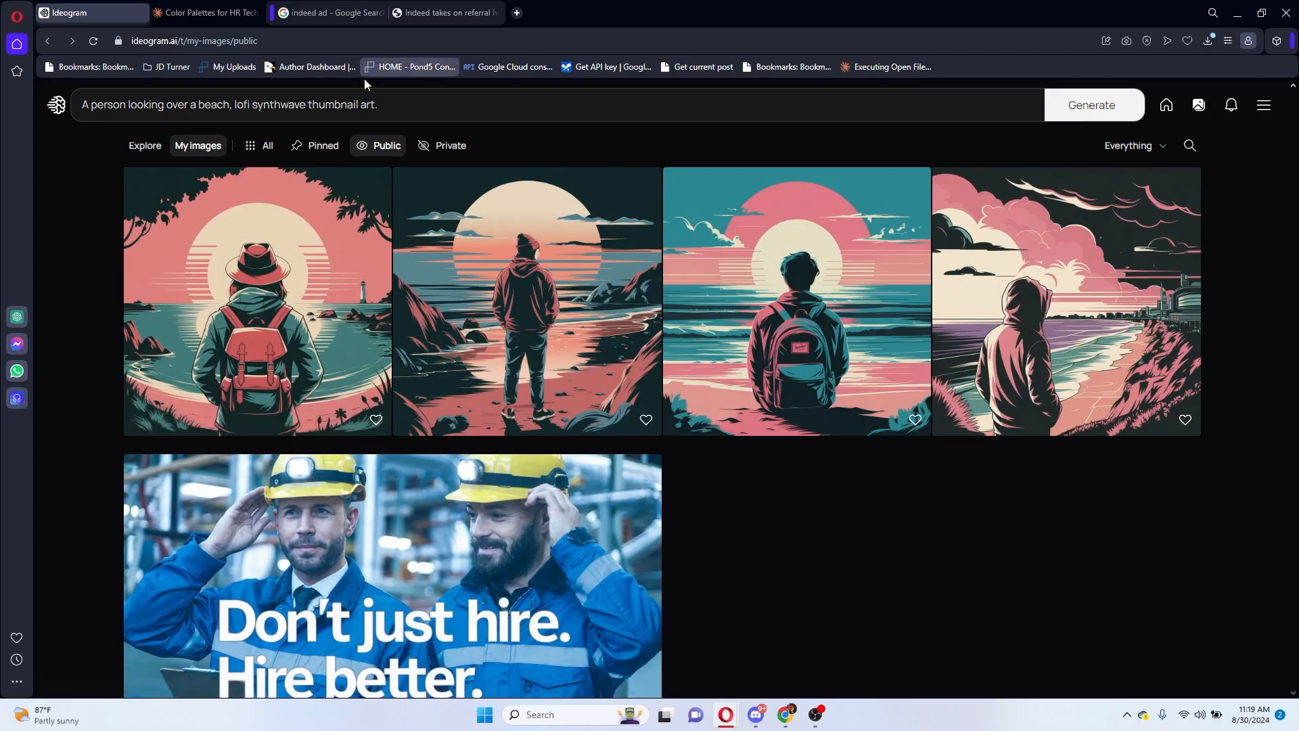
Regenerate the beach prompt in 16:9 with the Realistic style and review the results.
{"action": "left_click", "coordinate": [368, 104]}
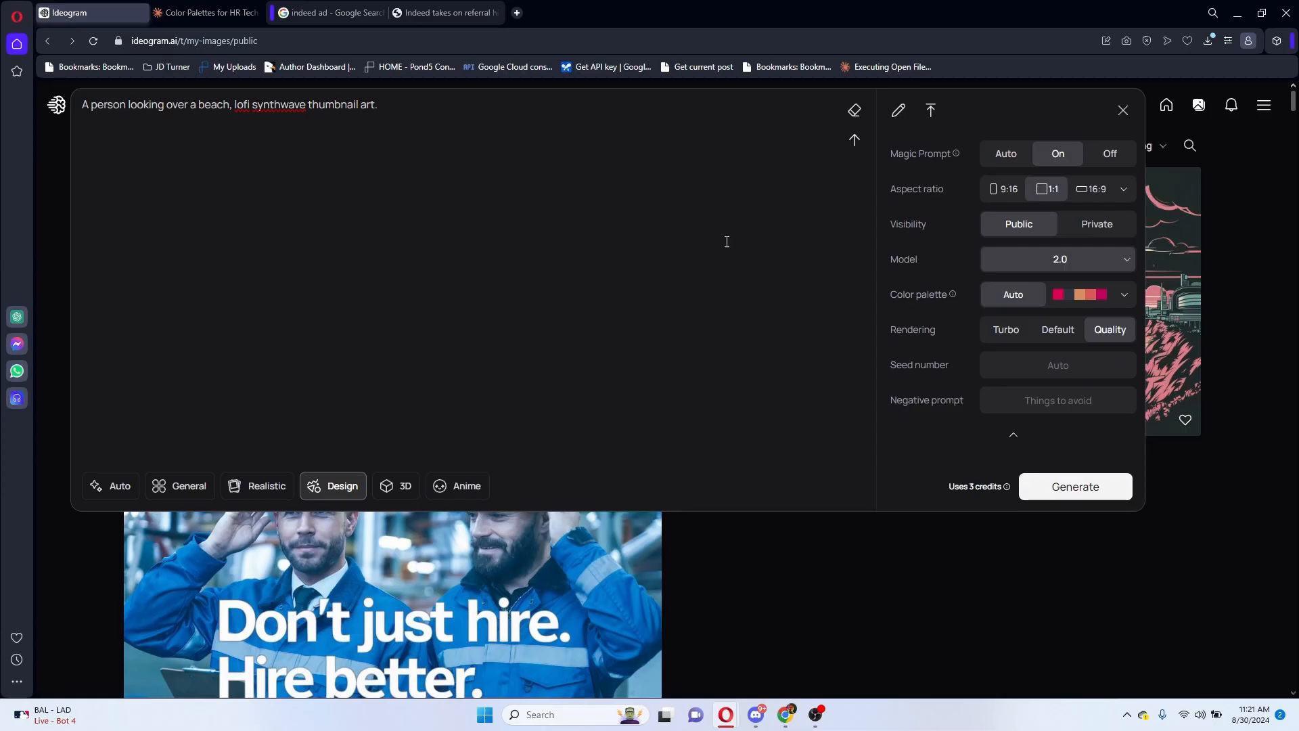
{"action": "left_click", "coordinate": [1092, 188]}
{"action": "left_click", "coordinate": [260, 485]}
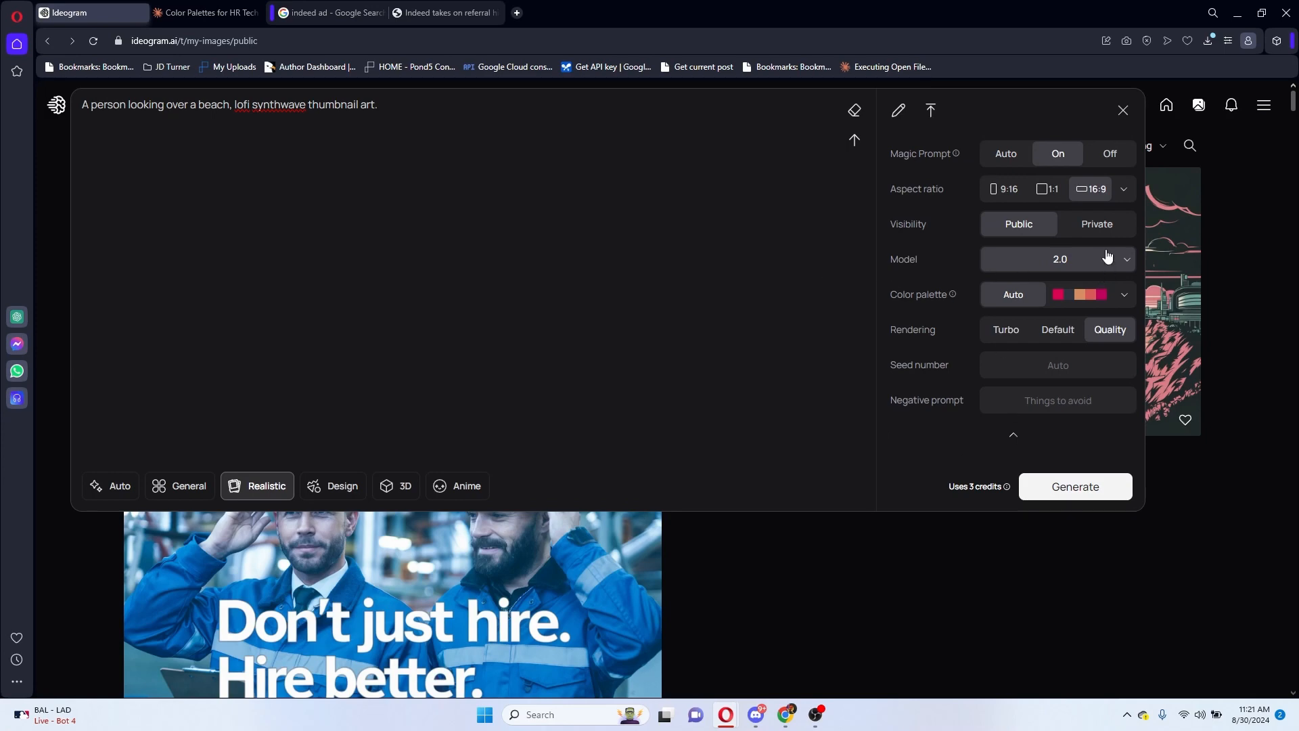
{"action": "left_click", "coordinate": [1061, 487]}
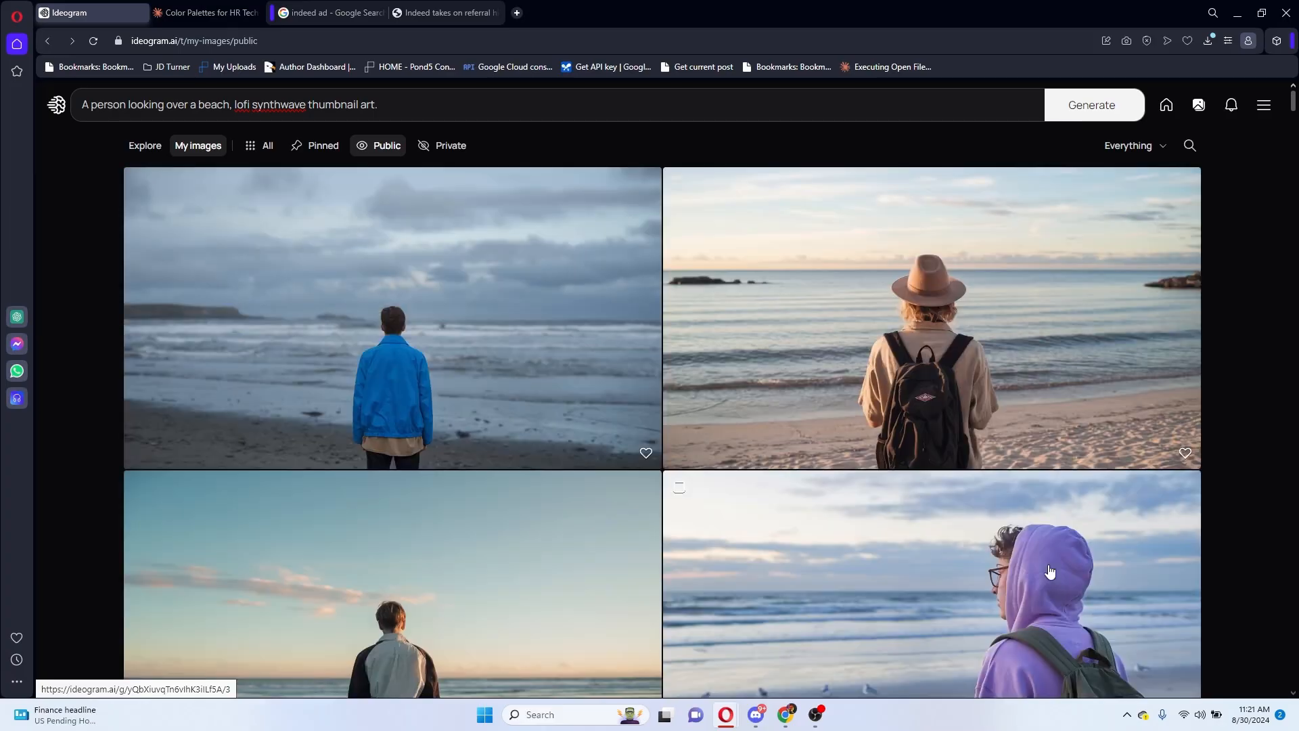
{"action": "scroll", "coordinate": [391, 314], "scroll_direction": "down", "scroll_amount": 2}
{"action": "scroll", "coordinate": [391, 314], "scroll_direction": "up", "scroll_amount": 2}
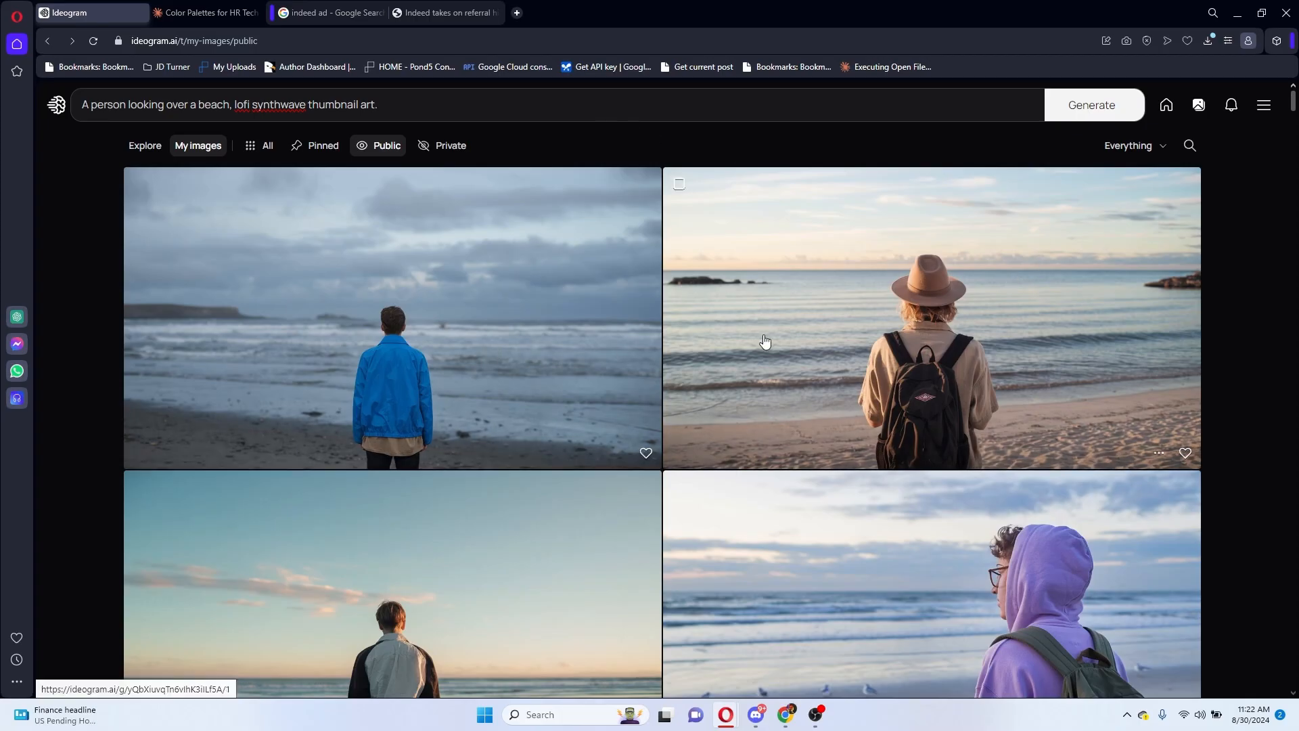
In the Windows photo viewer, examine the fine detail of the downloaded beach image of the person with a backpack.
{"action": "left_click", "coordinate": [367, 309]}
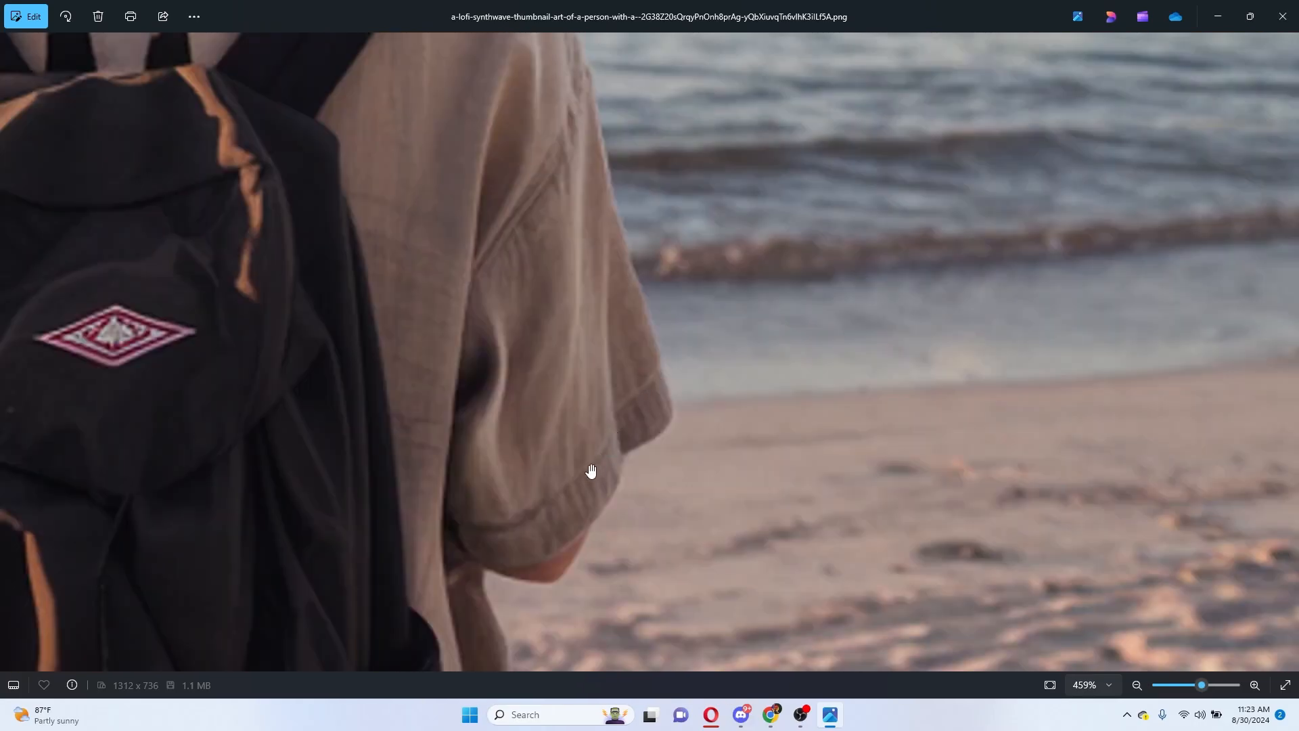
{"action": "left_click_drag", "start_coordinate": [578, 76], "coordinate": [442, 297]}
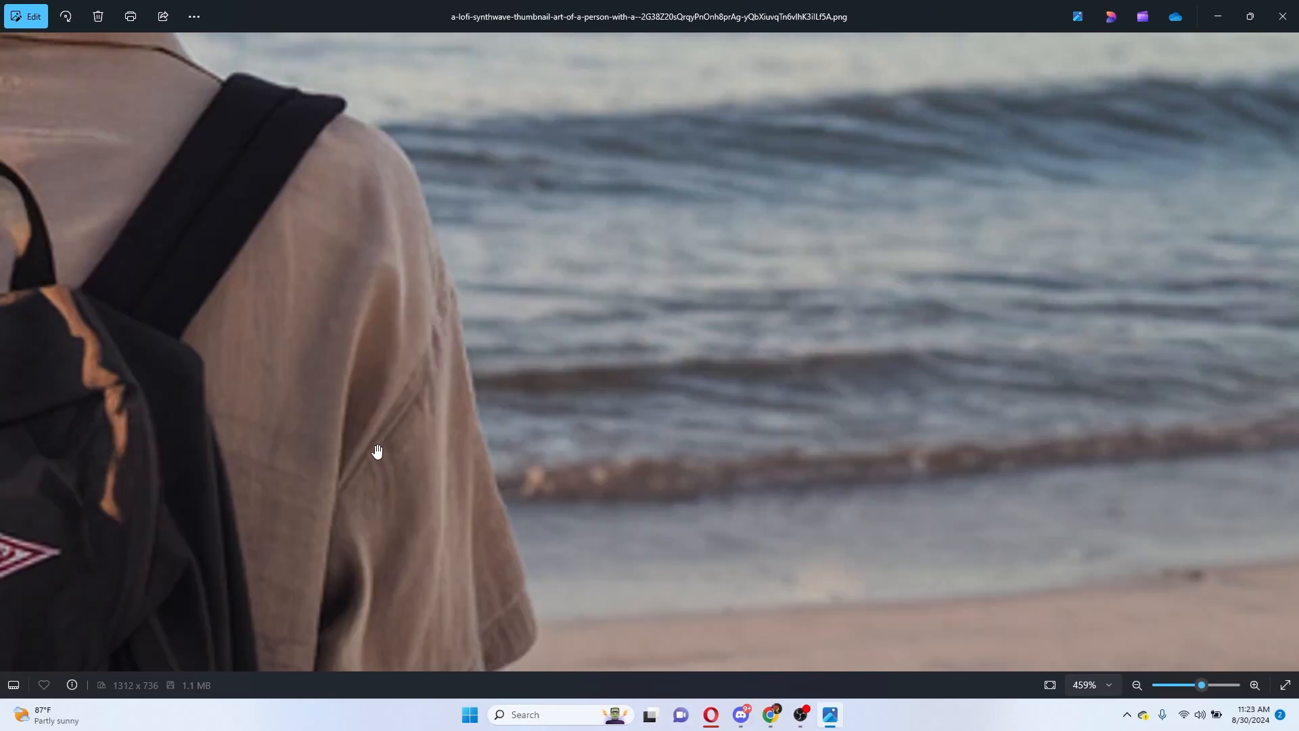
Inspect the person's hat, hair and shirt up close in the downloaded beach image, comparing them with the full picture.
{"action": "left_click_drag", "start_coordinate": [156, 137], "coordinate": [516, 368]}
{"action": "left_click_drag", "start_coordinate": [327, 286], "coordinate": [342, 400]}
{"action": "left_click_drag", "start_coordinate": [815, 303], "coordinate": [861, 548]}
{"action": "left_click_drag", "start_coordinate": [510, 296], "coordinate": [930, 362]}
{"action": "left_click_drag", "start_coordinate": [609, 299], "coordinate": [580, 189]}
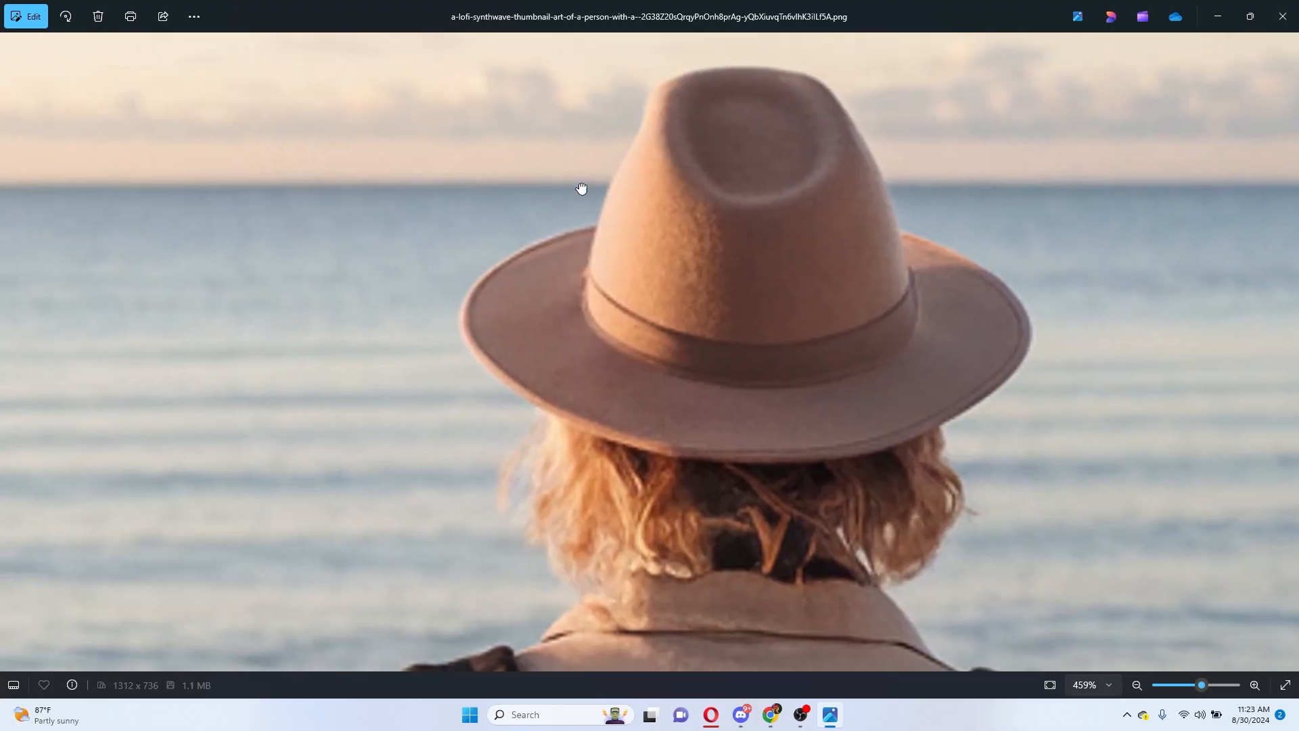
{"action": "left_click_drag", "start_coordinate": [836, 362], "coordinate": [820, 254]}
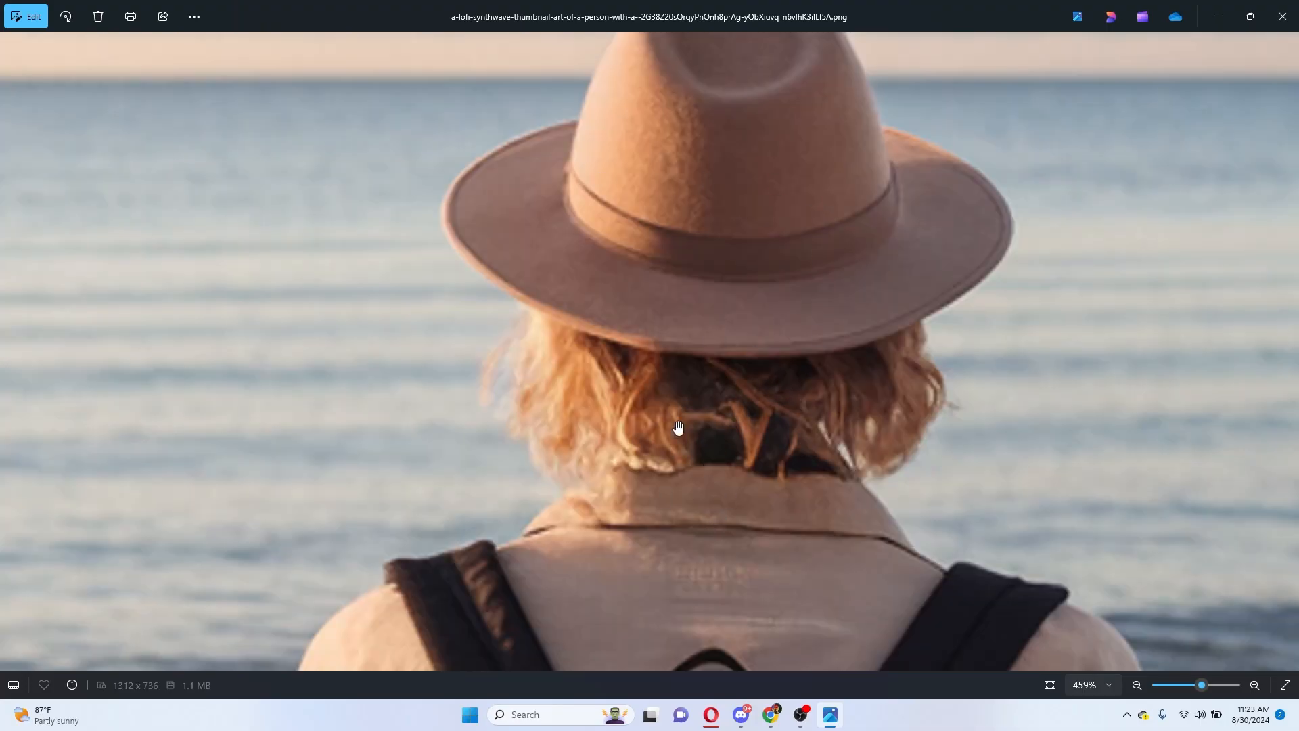
{"action": "scroll", "coordinate": [677, 349], "scroll_direction": "down", "scroll_amount": 7}
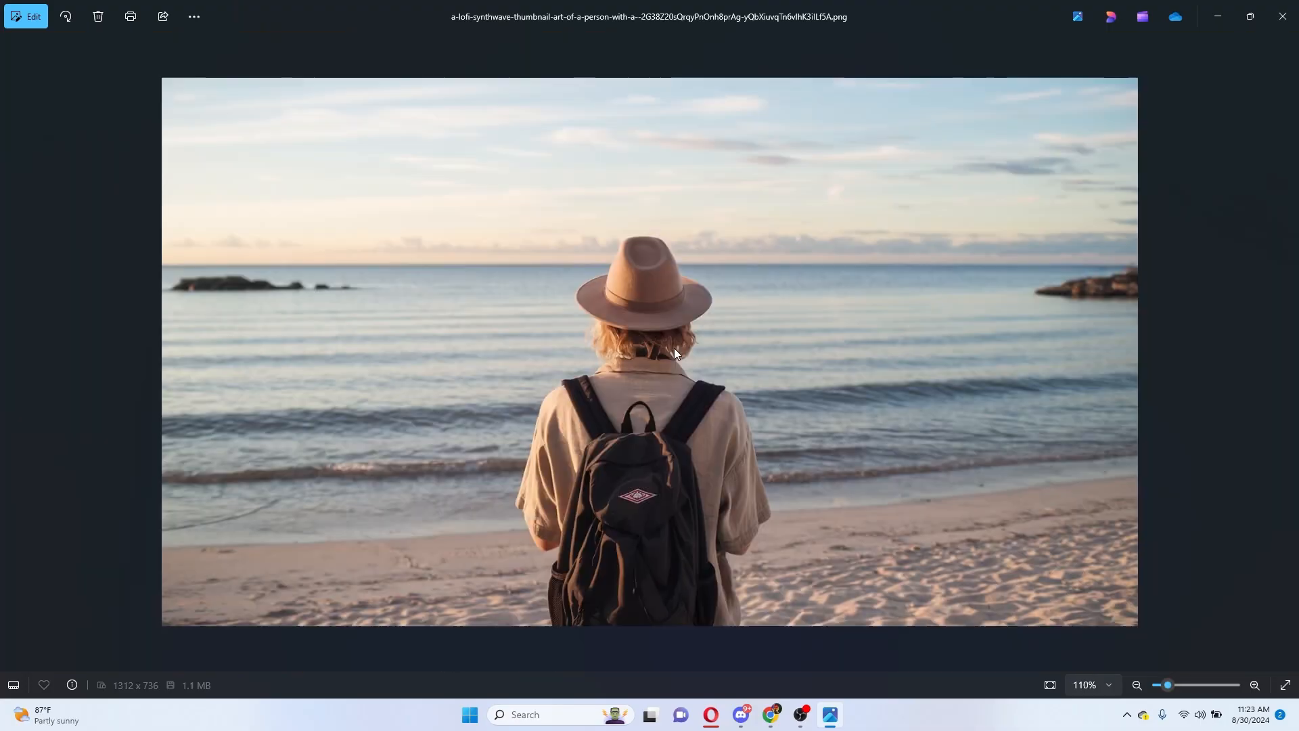
{"action": "scroll", "coordinate": [668, 354], "scroll_direction": "up", "scroll_amount": 7}
{"action": "scroll", "coordinate": [664, 366], "scroll_direction": "up", "scroll_amount": 1}
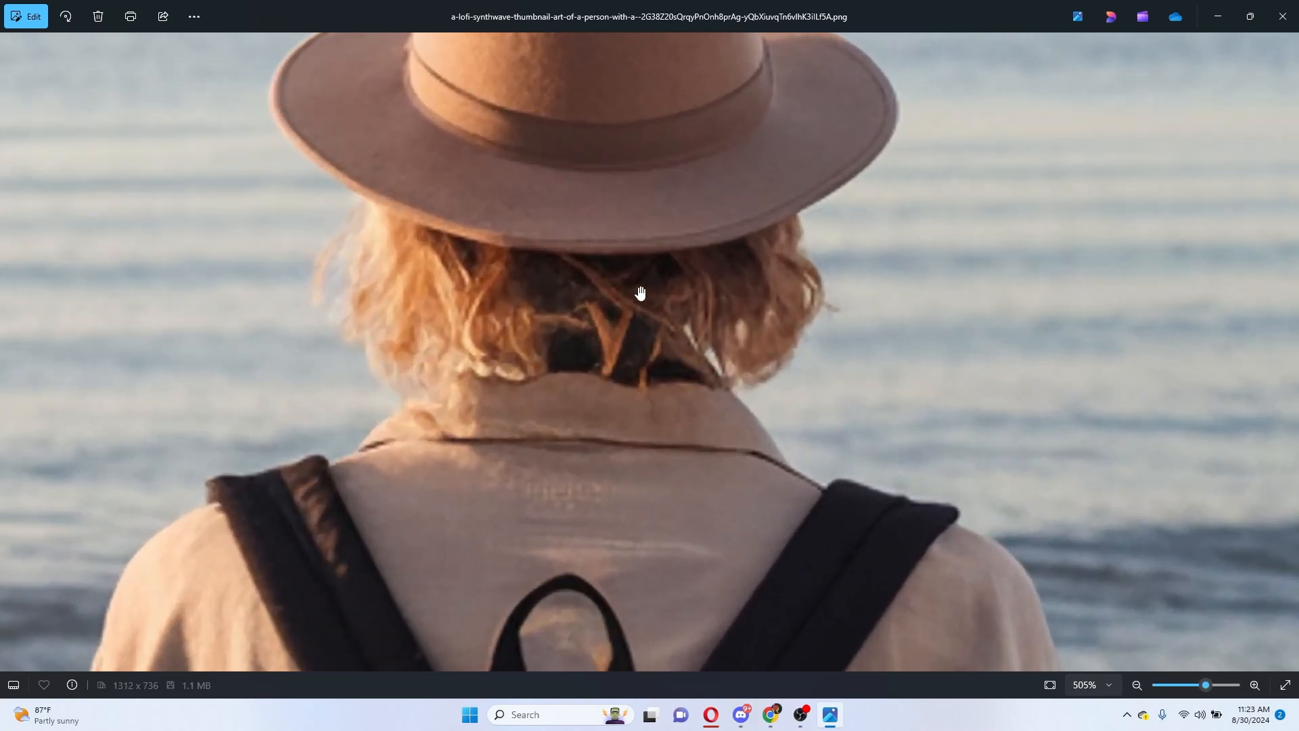
{"action": "scroll", "coordinate": [680, 446], "scroll_direction": "down", "scroll_amount": 8}
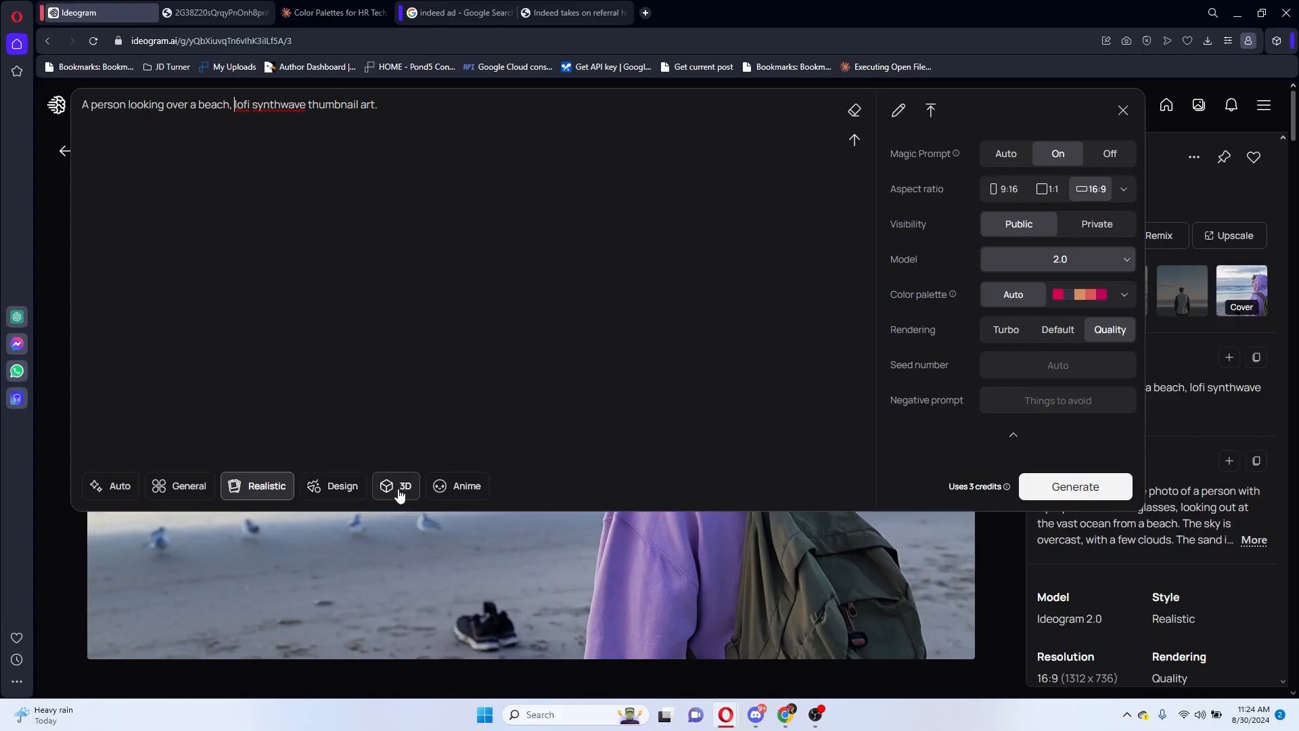
Regenerate the beach prompt with the 3D style and view the resulting images one by one.
{"action": "left_click", "coordinate": [399, 491]}
{"action": "left_click", "coordinate": [1086, 484]}
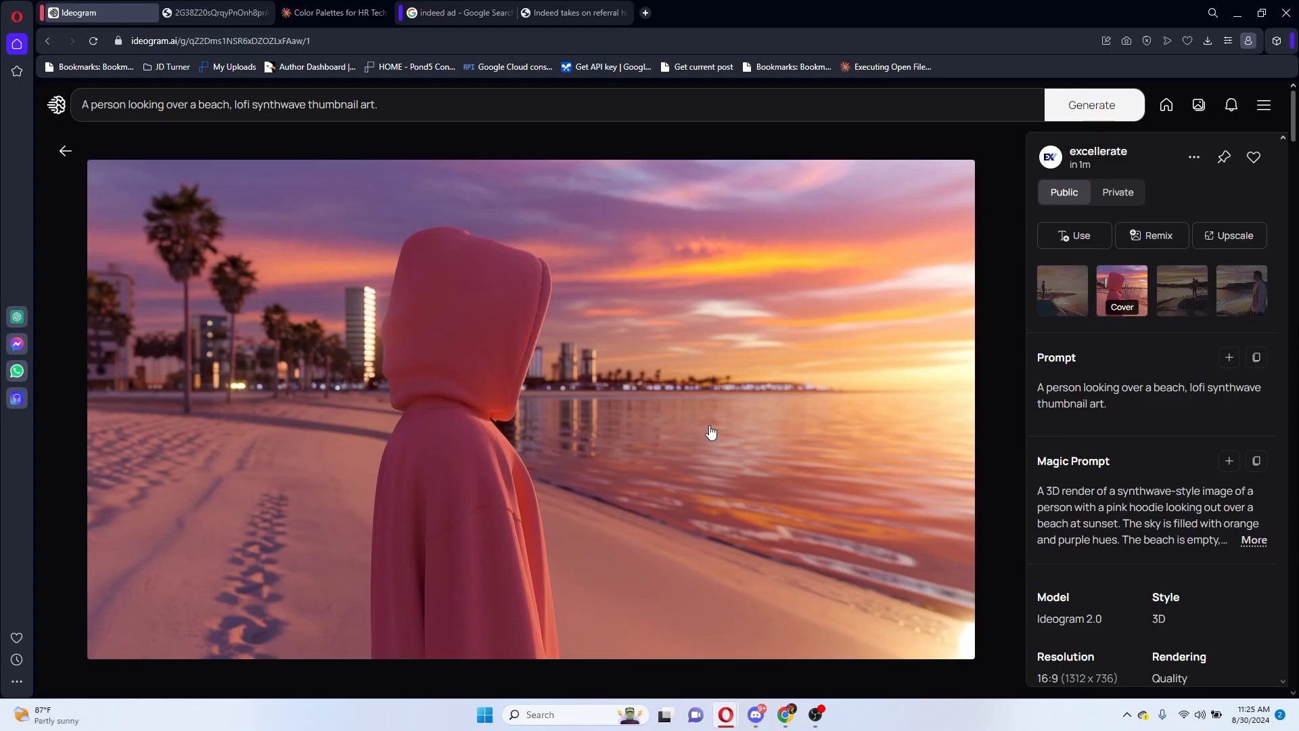
{"action": "left_click", "coordinate": [66, 155]}
{"action": "left_click", "coordinate": [797, 431]}
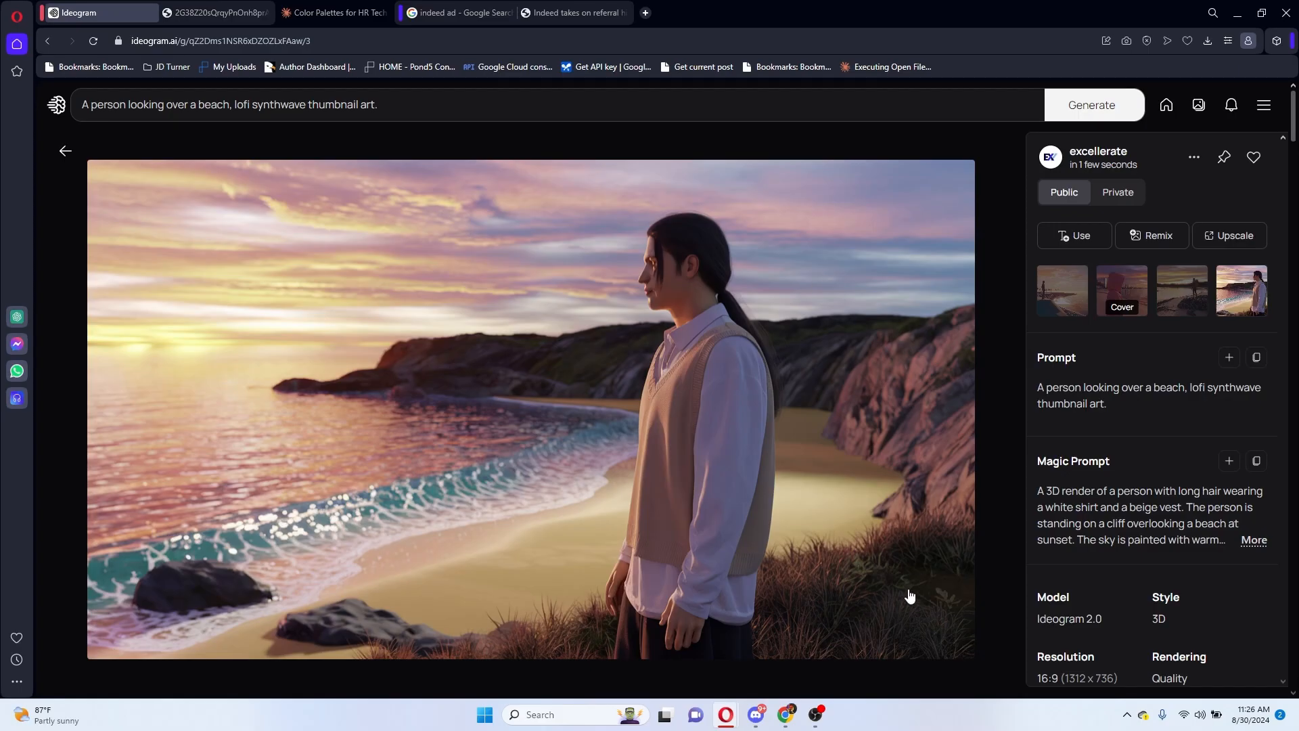
{"action": "key", "text": "Left"}
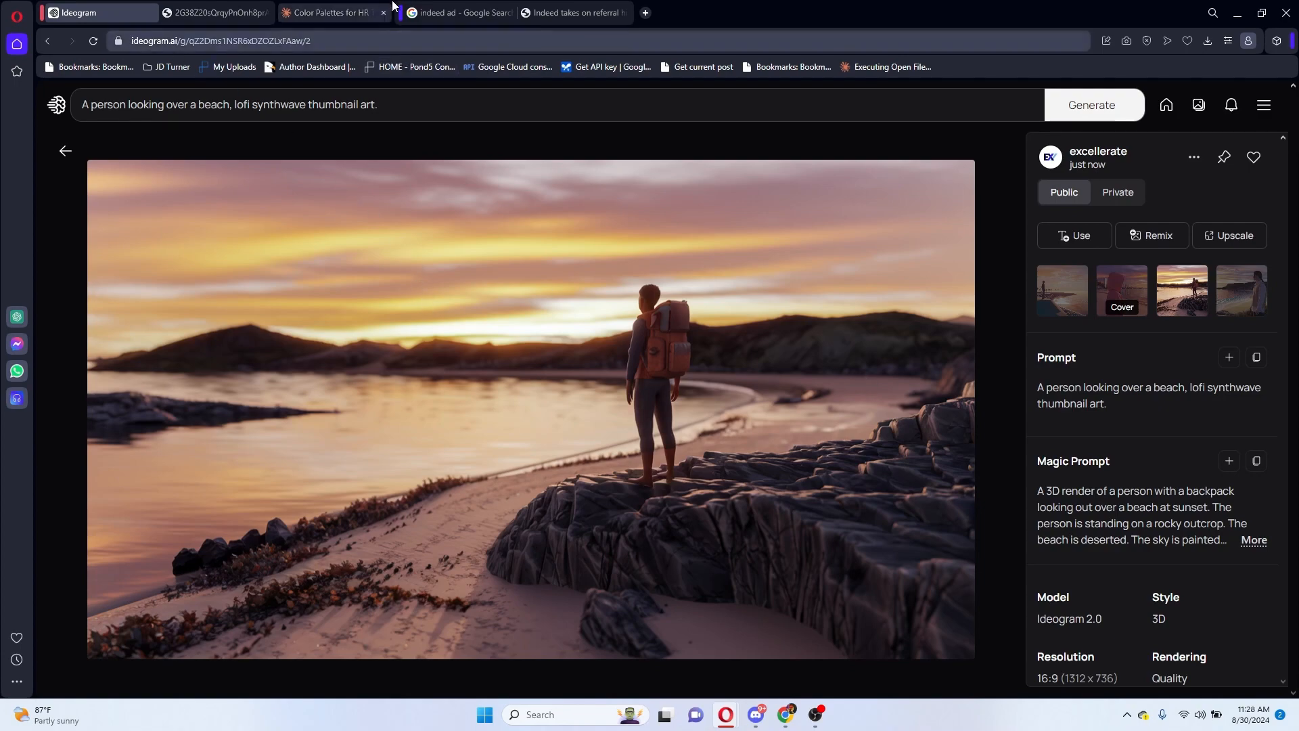
Generate the same beach prompt in the Anime style and look through the resulting images.
{"action": "key", "text": "alt+Left"}
{"action": "scroll", "coordinate": [385, 301], "scroll_direction": "up", "scroll_amount": 3}
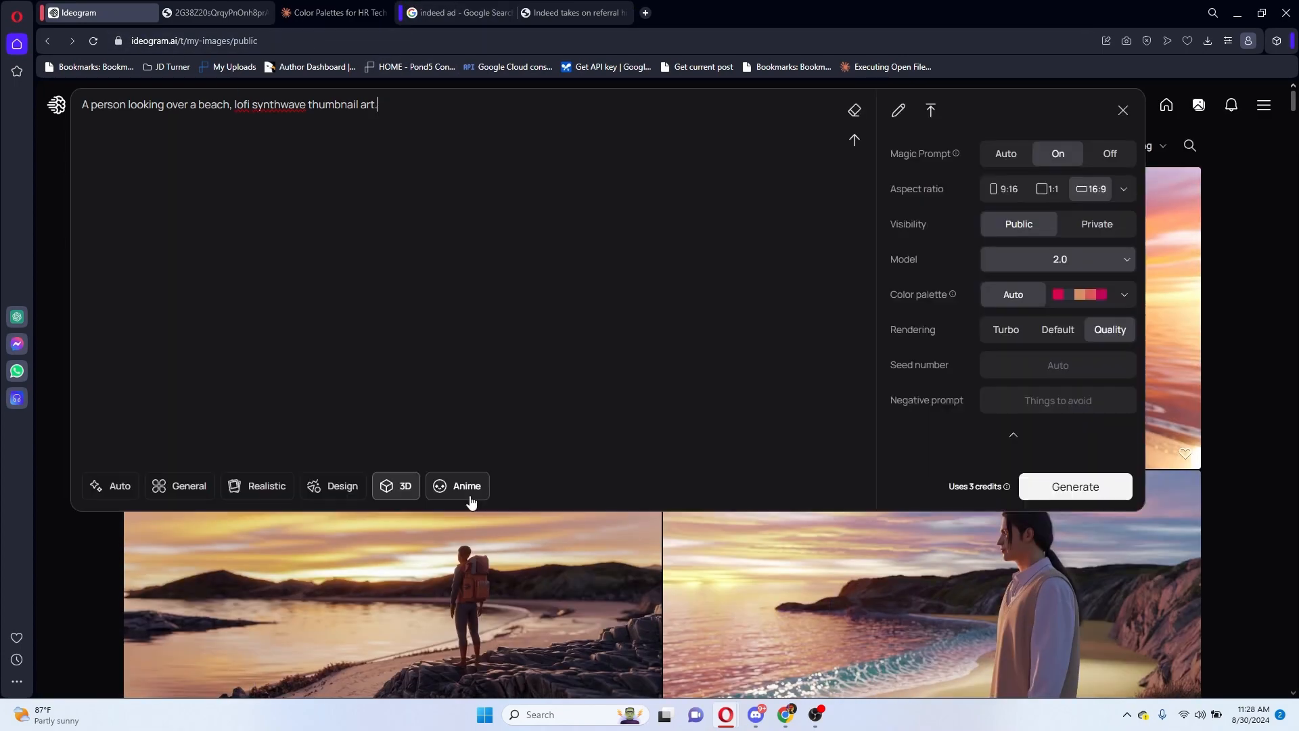
{"action": "left_click", "coordinate": [473, 485]}
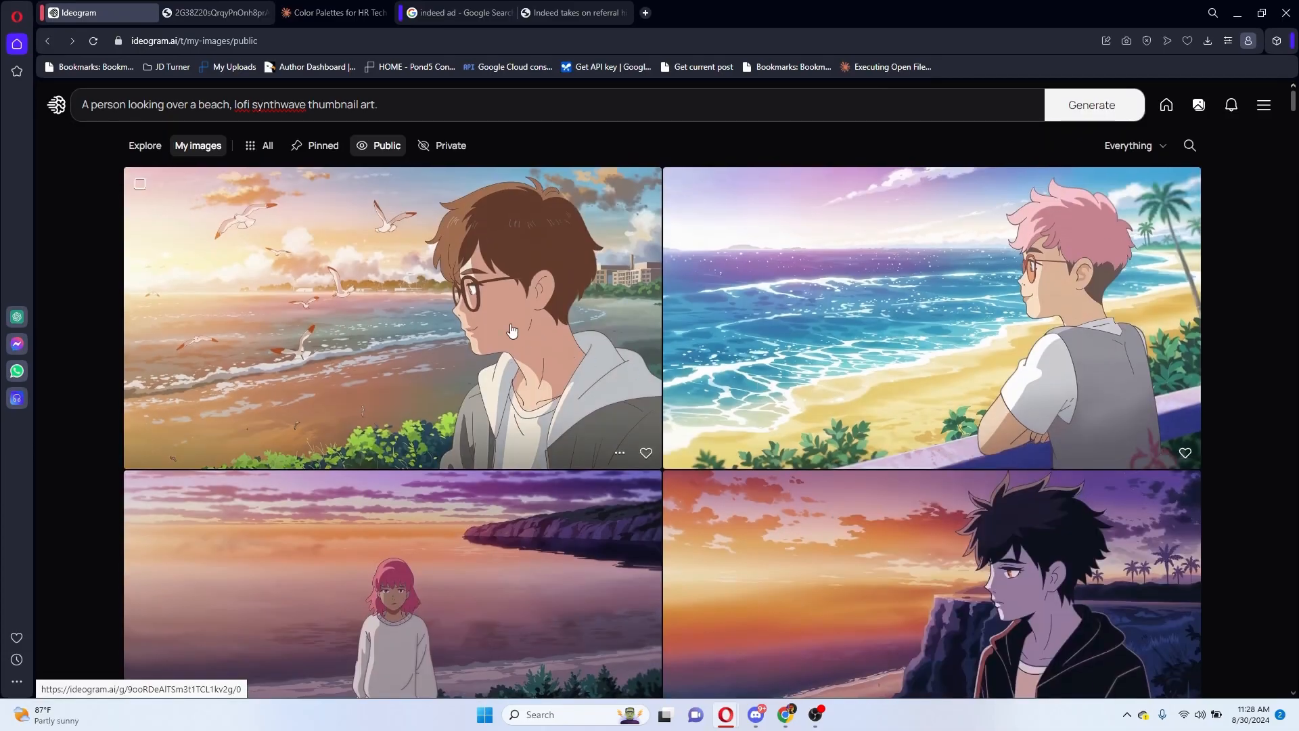
{"action": "left_click", "coordinate": [429, 310]}
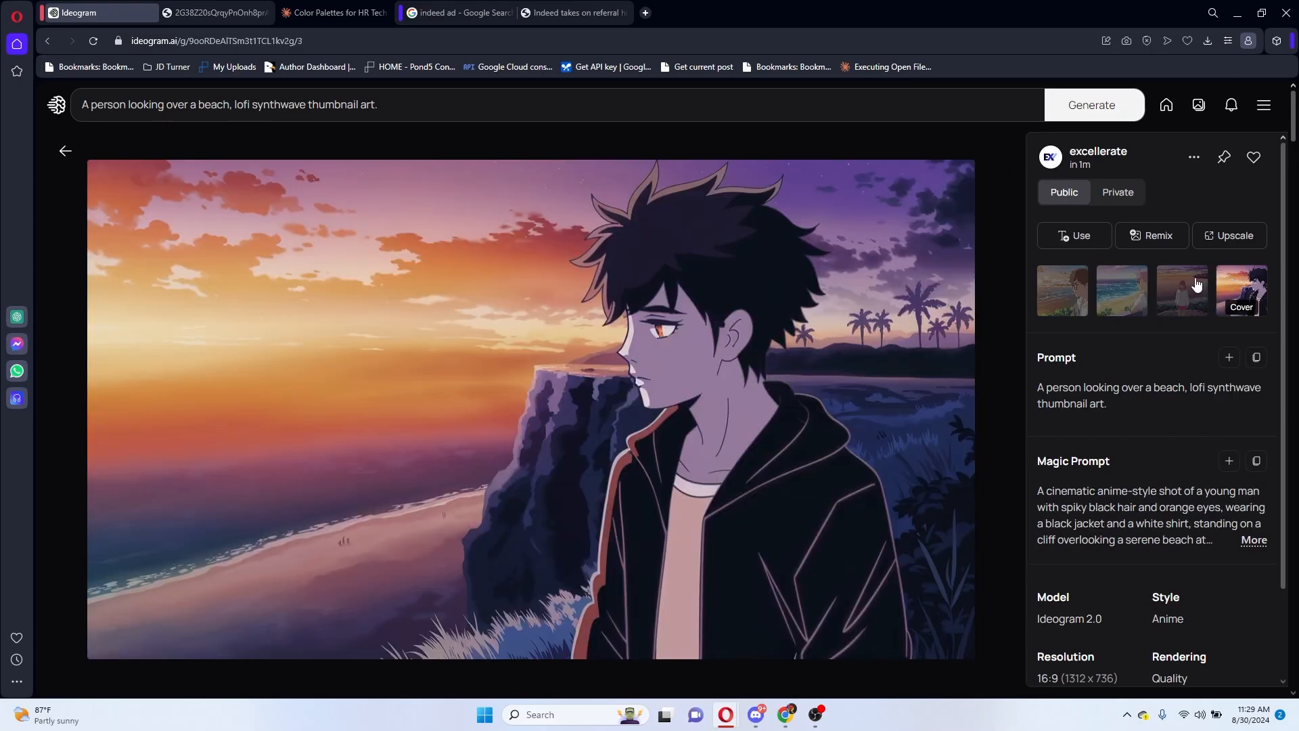
{"action": "left_click", "coordinate": [1196, 285]}
{"action": "left_click", "coordinate": [1124, 298]}
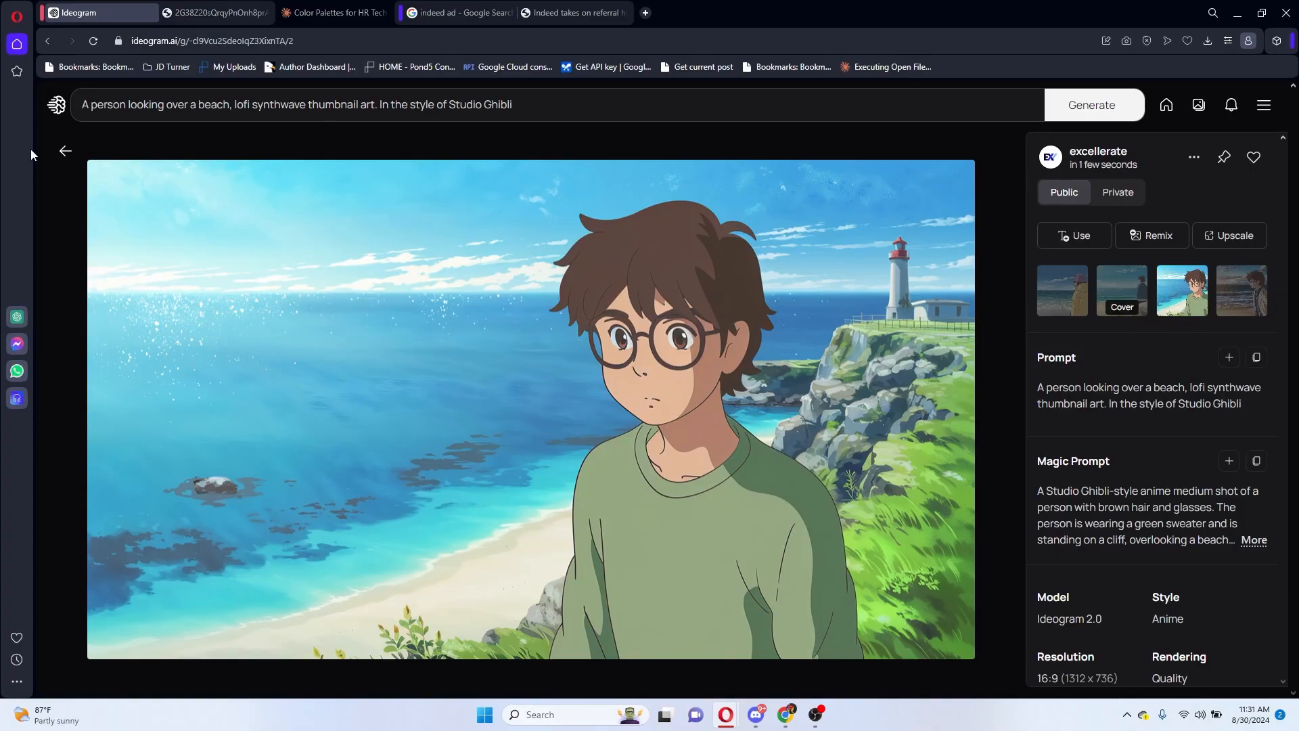
Return to the image gallery and open the Studio Ghibli-style picture of the person in the yellow raincoat.
{"action": "left_click", "coordinate": [65, 150]}
{"action": "left_click", "coordinate": [1125, 110]}
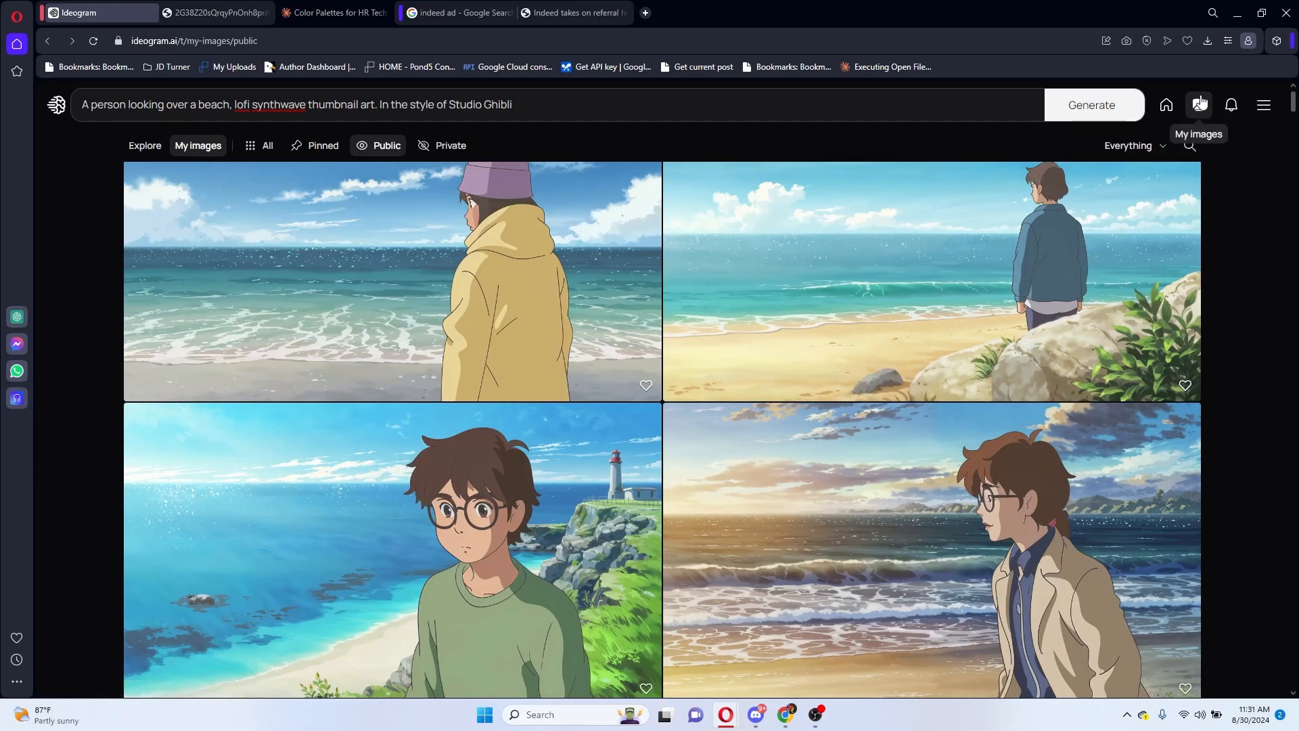
{"action": "left_click", "coordinate": [583, 316]}
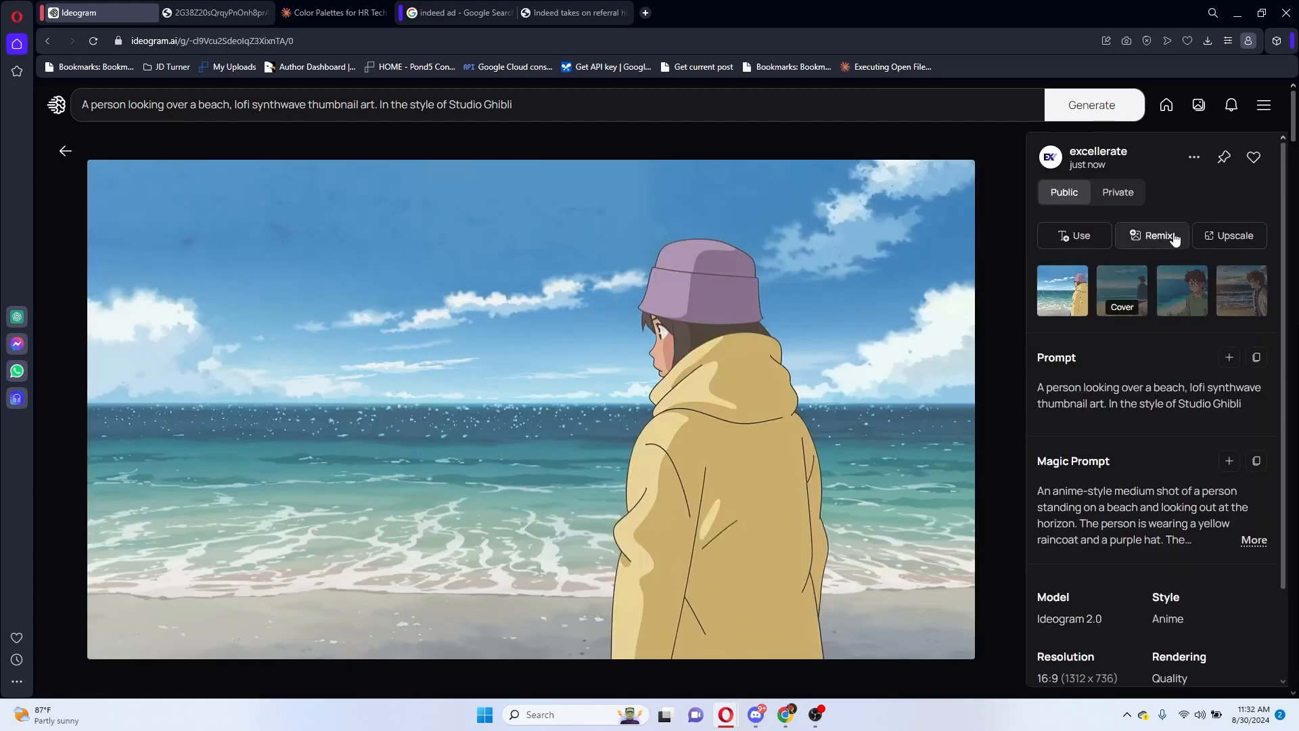
Remix the yellow raincoat image with a lower image weight and the prompt "An anime-style medium shot of a person standing on a cliff.".
{"action": "left_click", "coordinate": [1158, 235]}
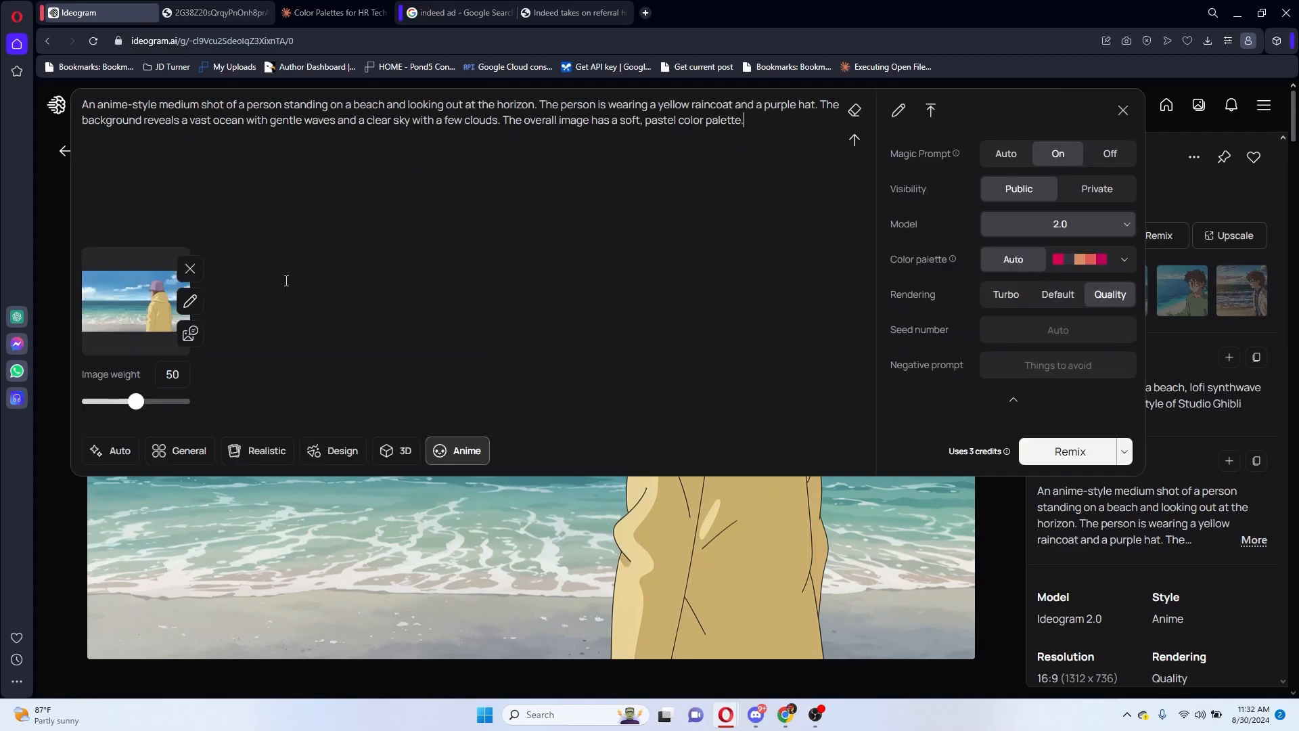
{"action": "mouse_move", "coordinate": [136, 402]}
{"action": "left_mouse_down"}
{"action": "mouse_move", "coordinate": [179, 402]}
{"action": "mouse_move", "coordinate": [124, 401]}
{"action": "mouse_move", "coordinate": [190, 411]}
{"action": "mouse_move", "coordinate": [136, 403]}
{"action": "left_mouse_up"}
{"action": "left_click_drag", "start_coordinate": [136, 406], "coordinate": [106, 420]}
{"action": "left_click_drag", "start_coordinate": [747, 123], "coordinate": [349, 105]}
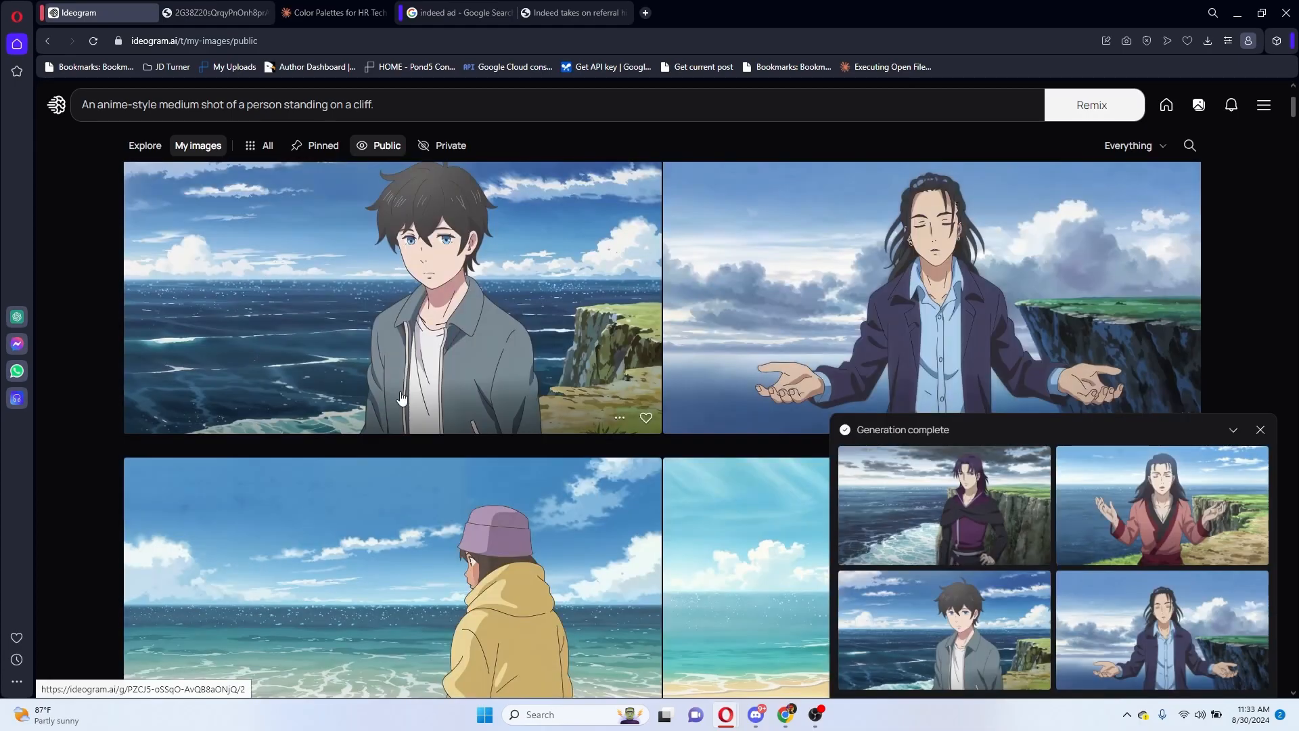
{"action": "scroll", "coordinate": [405, 460], "scroll_direction": "down", "scroll_amount": 3}
{"action": "scroll", "coordinate": [407, 461], "scroll_direction": "up", "scroll_amount": 8}
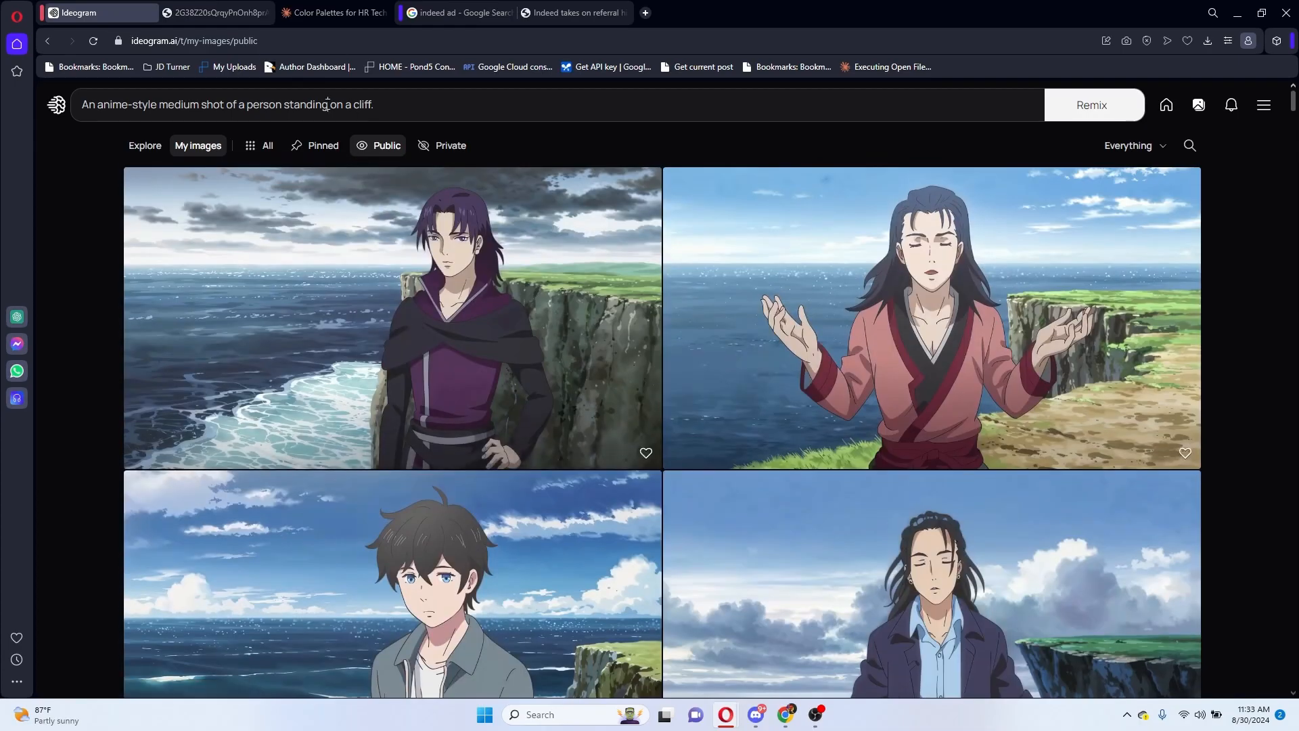
Remix the cliff prompt again at progressively higher image weights, up to 60.
{"action": "left_click", "coordinate": [327, 104]}
{"action": "left_click_drag", "start_coordinate": [108, 402], "coordinate": [125, 402]}
{"action": "left_click", "coordinate": [1042, 451]}
{"action": "left_click", "coordinate": [491, 100]}
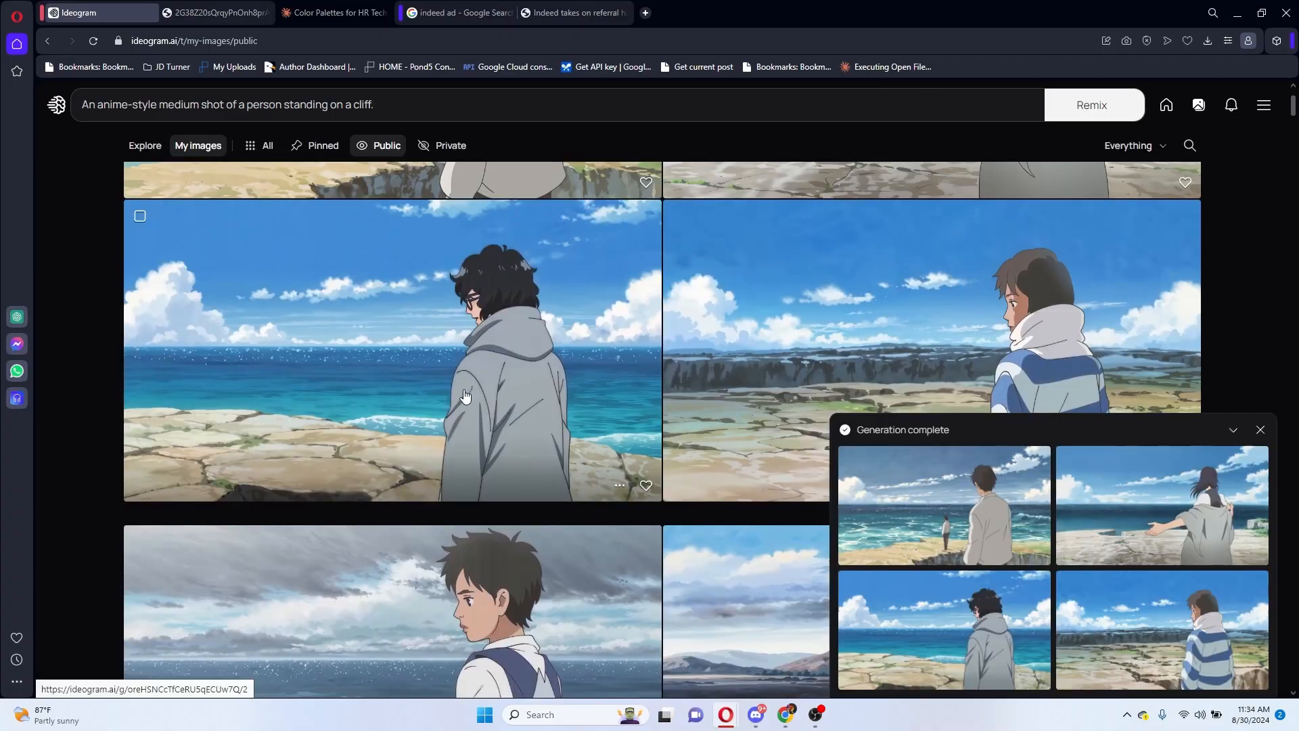
Compare the cliff remixes made at the different image weights in the gallery.
{"action": "scroll", "coordinate": [492, 377], "scroll_direction": "down", "scroll_amount": 1}
{"action": "scroll", "coordinate": [492, 377], "scroll_direction": "down", "scroll_amount": 5}
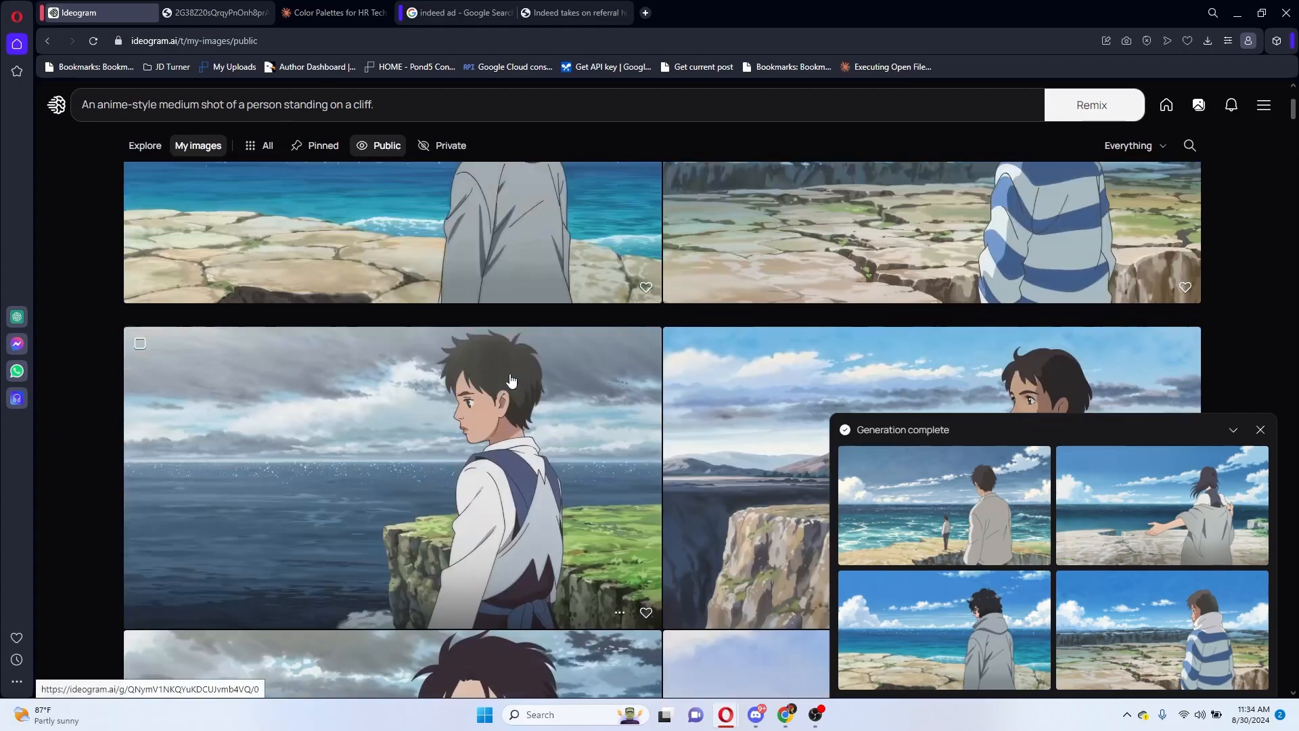
{"action": "scroll", "coordinate": [482, 388], "scroll_direction": "down", "scroll_amount": 3}
{"action": "scroll", "coordinate": [467, 382], "scroll_direction": "up", "scroll_amount": 2}
{"action": "scroll", "coordinate": [296, 384], "scroll_direction": "down", "scroll_amount": 5}
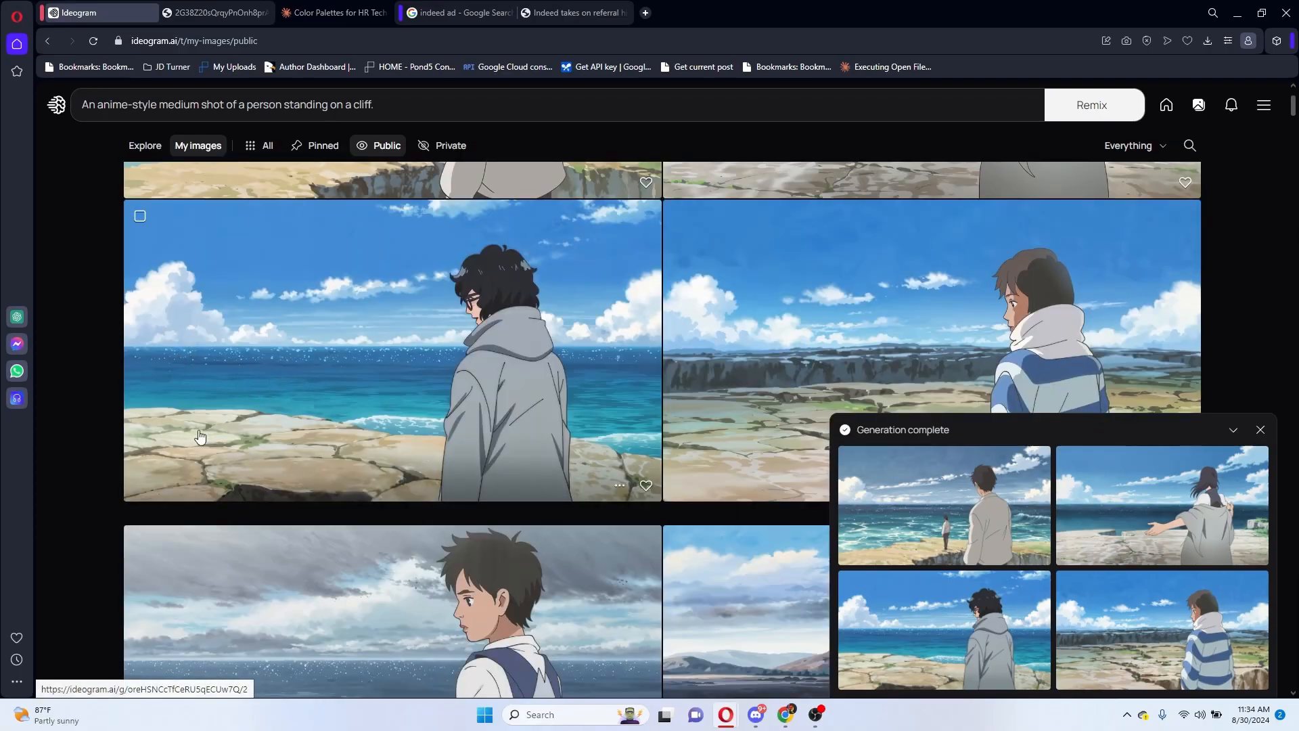
{"action": "scroll", "coordinate": [295, 366], "scroll_direction": "down", "scroll_amount": 10}
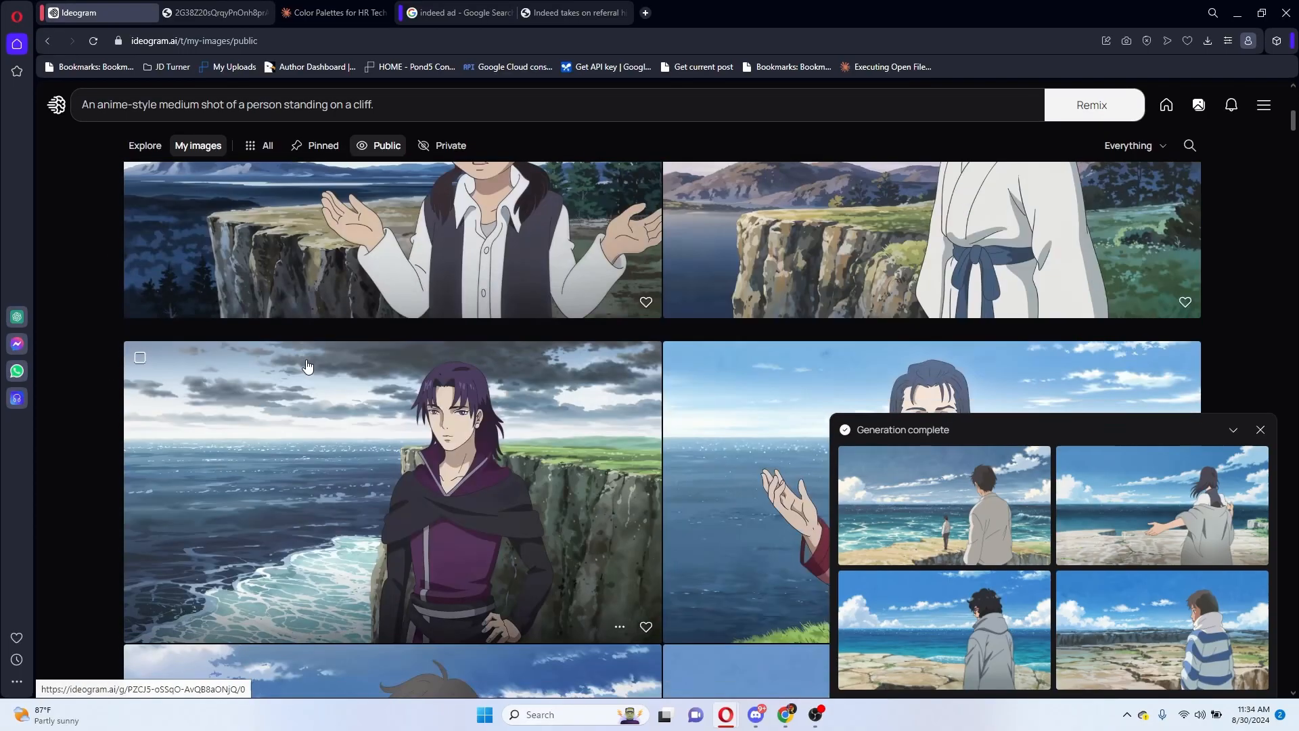
{"action": "scroll", "coordinate": [296, 366], "scroll_direction": "up", "scroll_amount": 10}
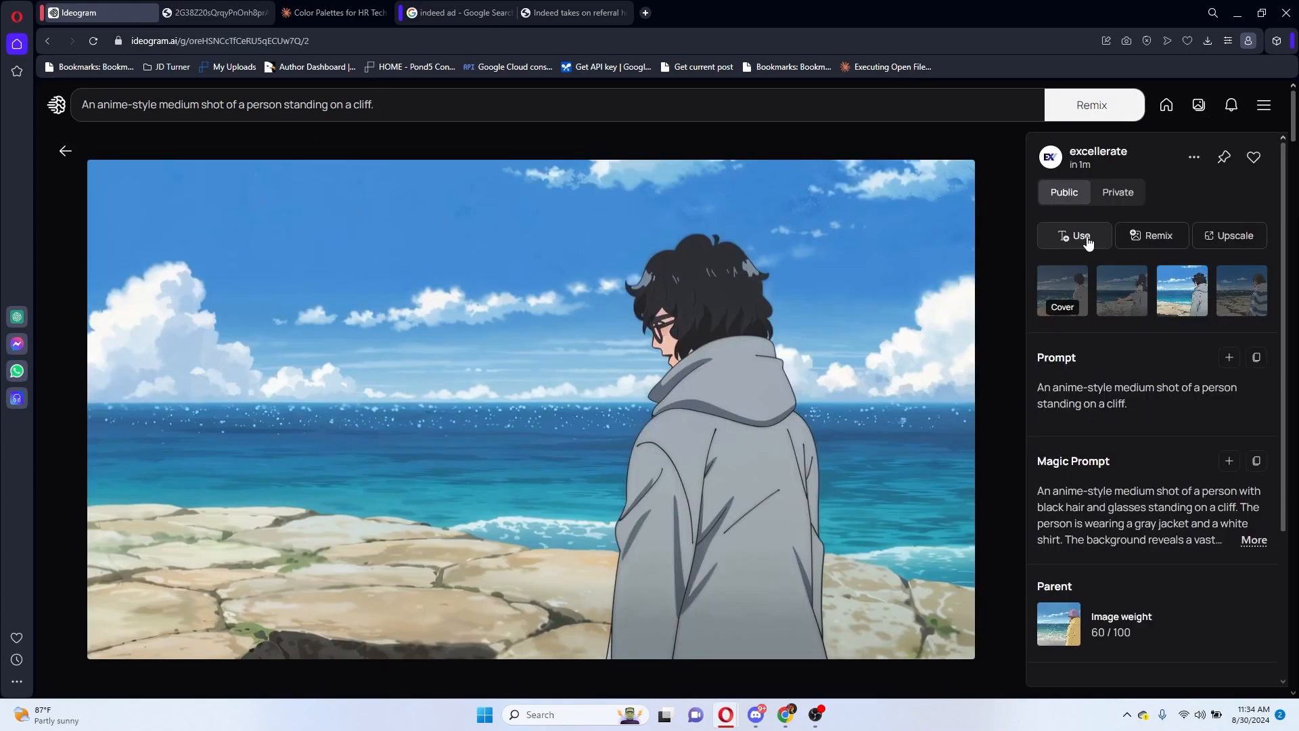
Load the gray-jacket cliff image's original prompt and black out the sky in the image editor.
{"action": "left_click", "coordinate": [1080, 235]}
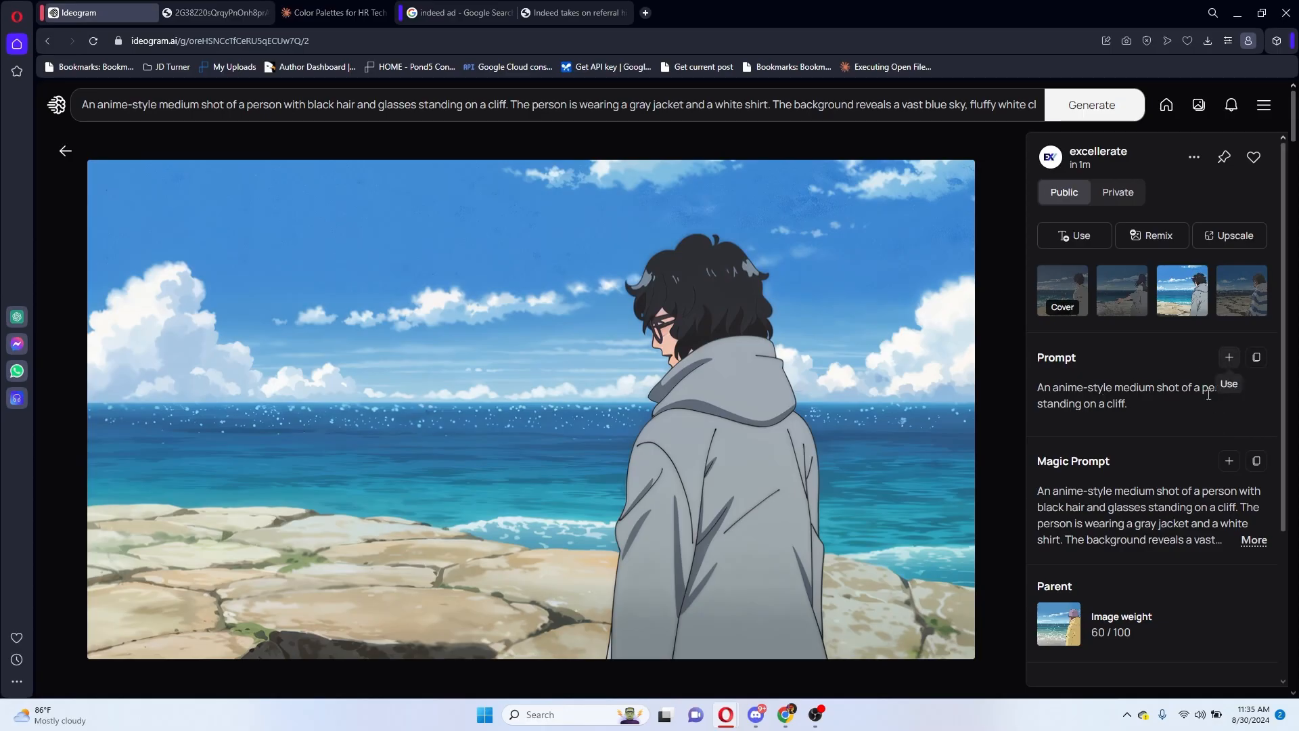
{"action": "left_click", "coordinate": [1228, 358]}
{"action": "left_click", "coordinate": [1194, 157]}
{"action": "left_click", "coordinate": [1104, 273]}
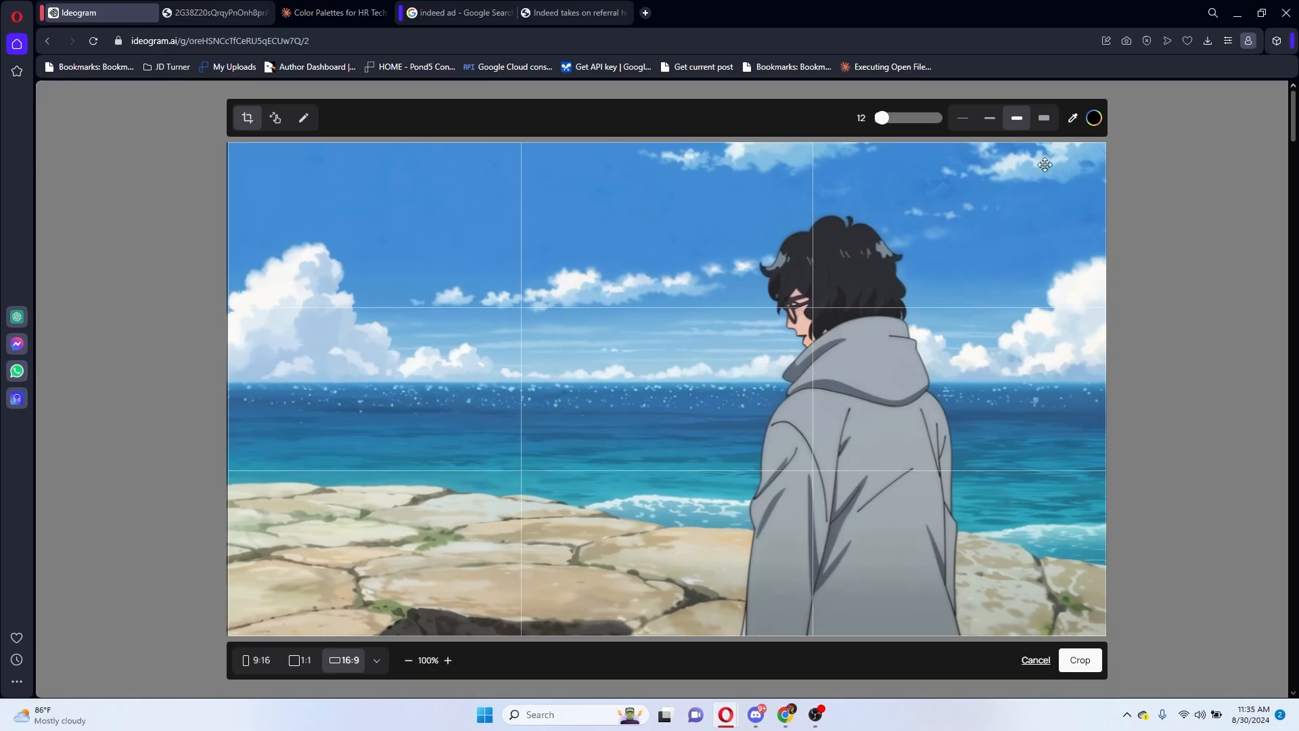
{"action": "mouse_move", "coordinate": [233, 345]}
{"action": "left_mouse_down"}
{"action": "mouse_move", "coordinate": [681, 351]}
{"action": "mouse_move", "coordinate": [786, 223]}
{"action": "mouse_move", "coordinate": [904, 226]}
{"action": "mouse_move", "coordinate": [980, 365]}
{"action": "mouse_move", "coordinate": [1102, 332]}
{"action": "mouse_move", "coordinate": [1110, 246]}
{"action": "mouse_move", "coordinate": [1091, 156]}
{"action": "mouse_move", "coordinate": [237, 176]}
{"action": "left_mouse_up"}
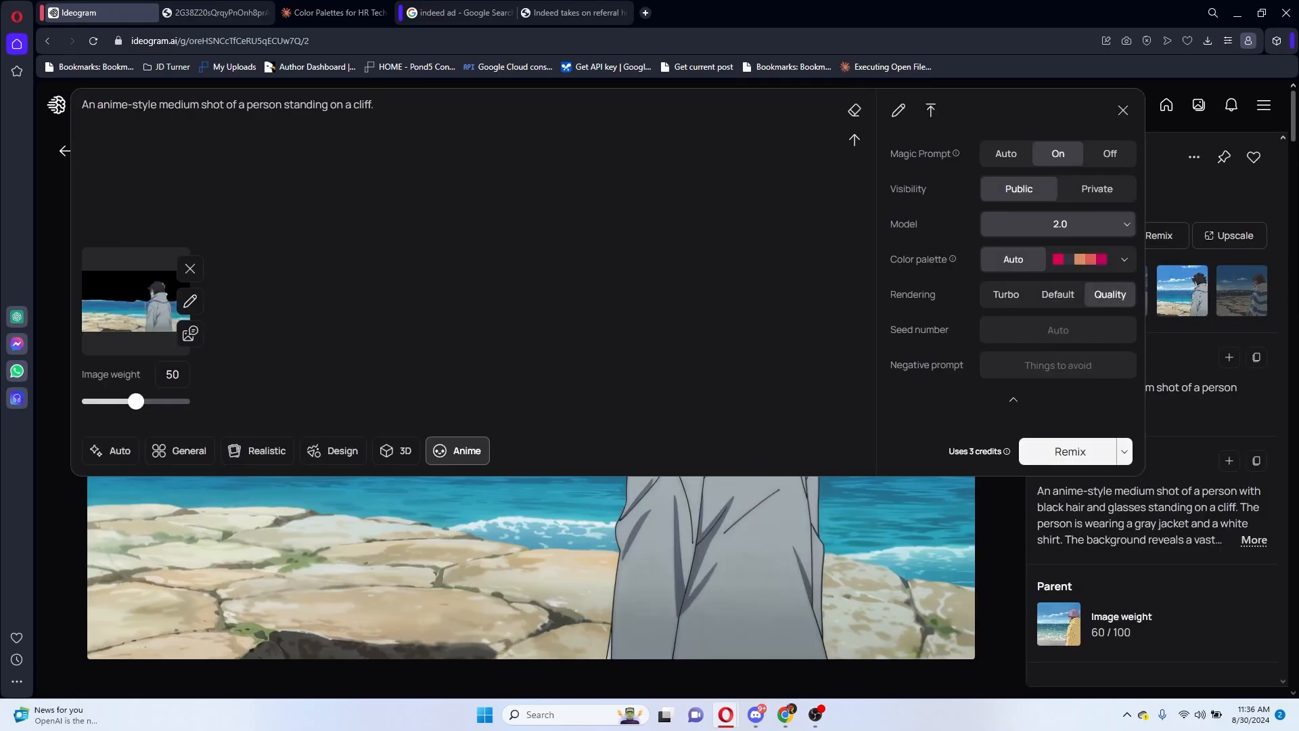
Add "at night." to the cliff prompt, remix the edited image and open the yellow-jacket result.
{"action": "type", "text": "night."}
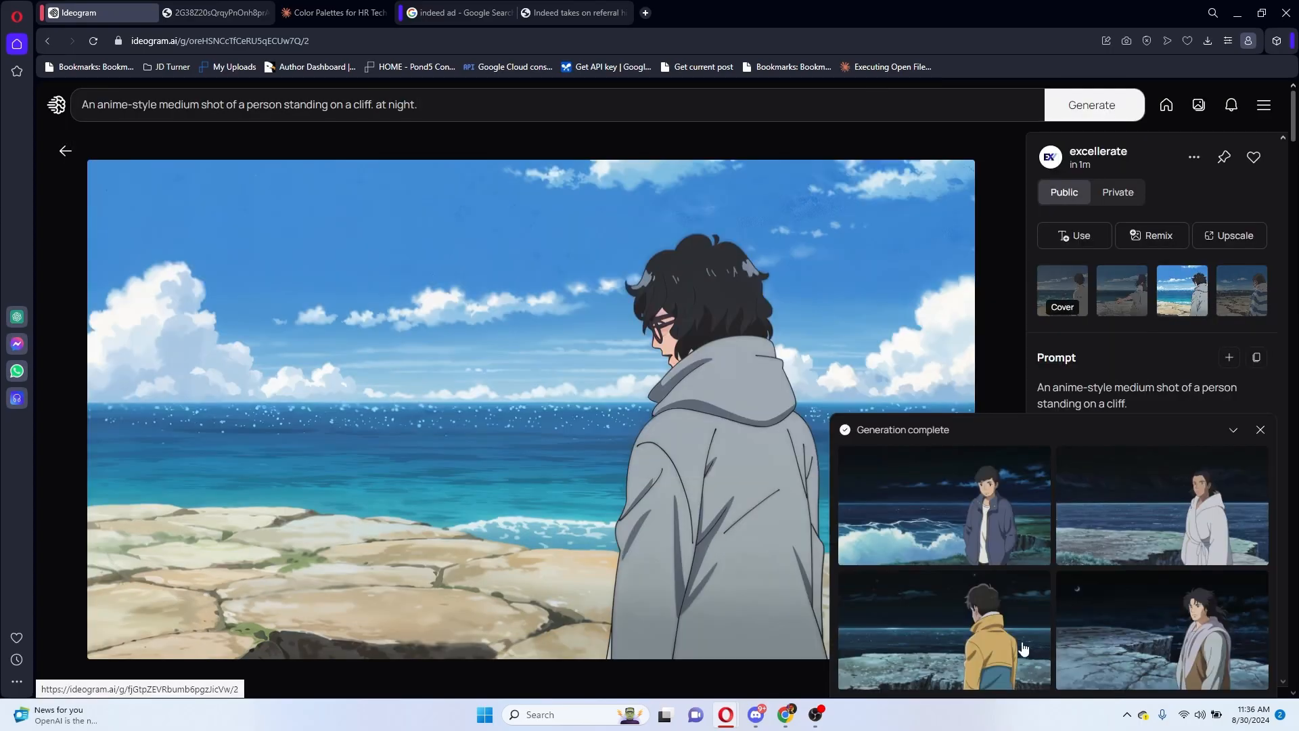
{"action": "left_click", "coordinate": [985, 634]}
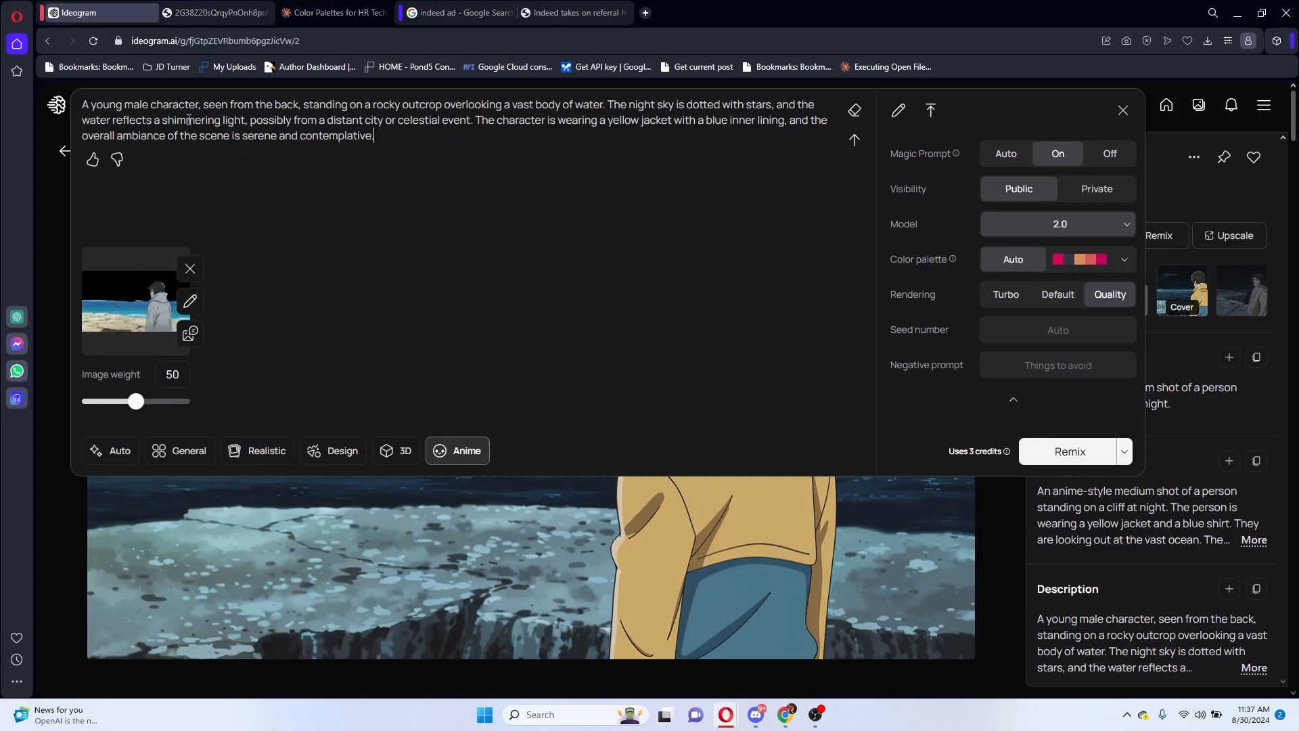
Close the prompt editor and choose to set the yellow-jacket night image as the profile photo.
{"action": "left_click", "coordinate": [1122, 112]}
{"action": "left_click", "coordinate": [1194, 157]}
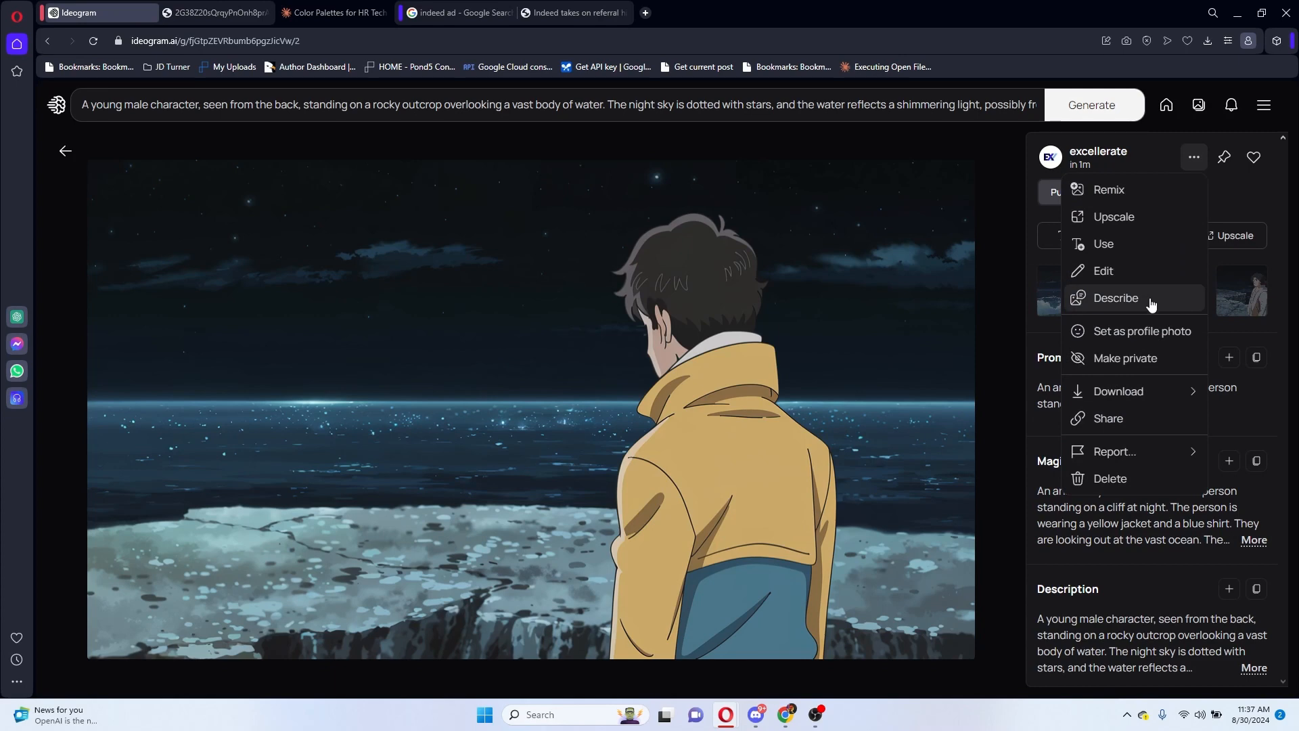
{"action": "left_click", "coordinate": [1148, 332]}
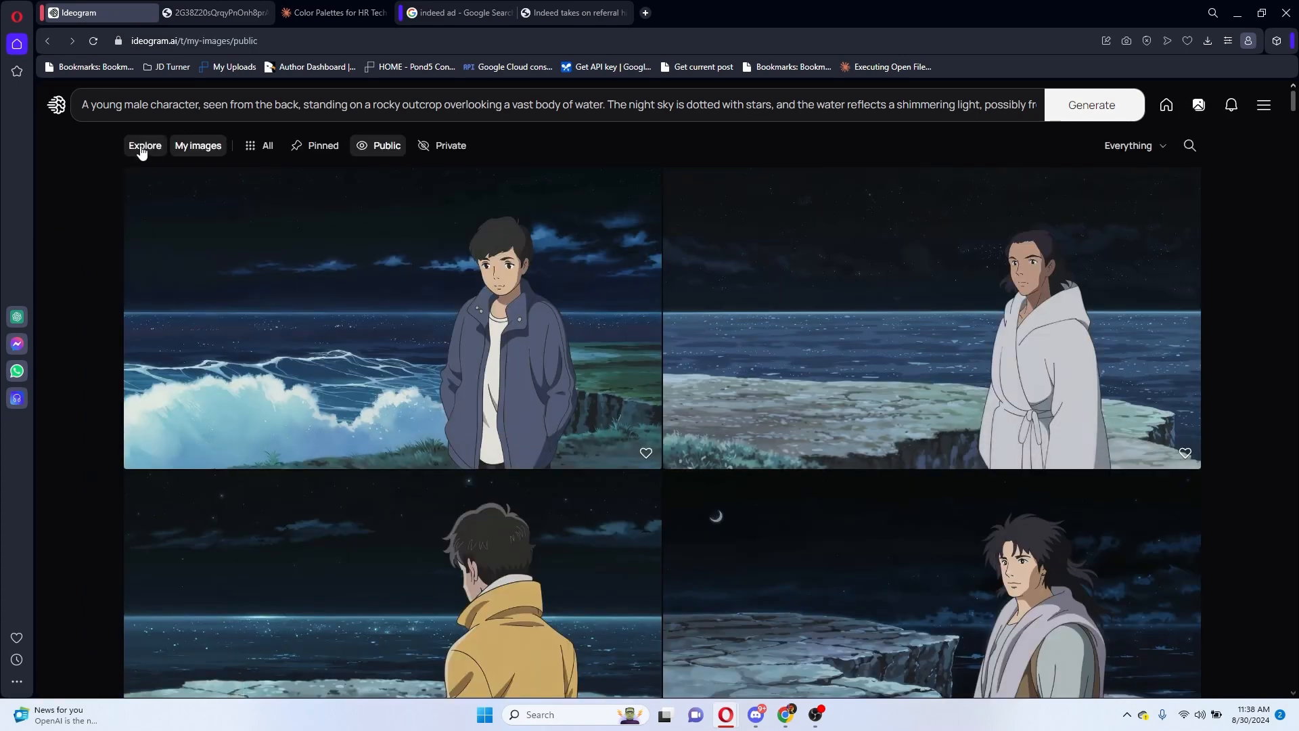
Browse the Explore feed of images created by other Ideogram members.
{"action": "left_click", "coordinate": [143, 147]}
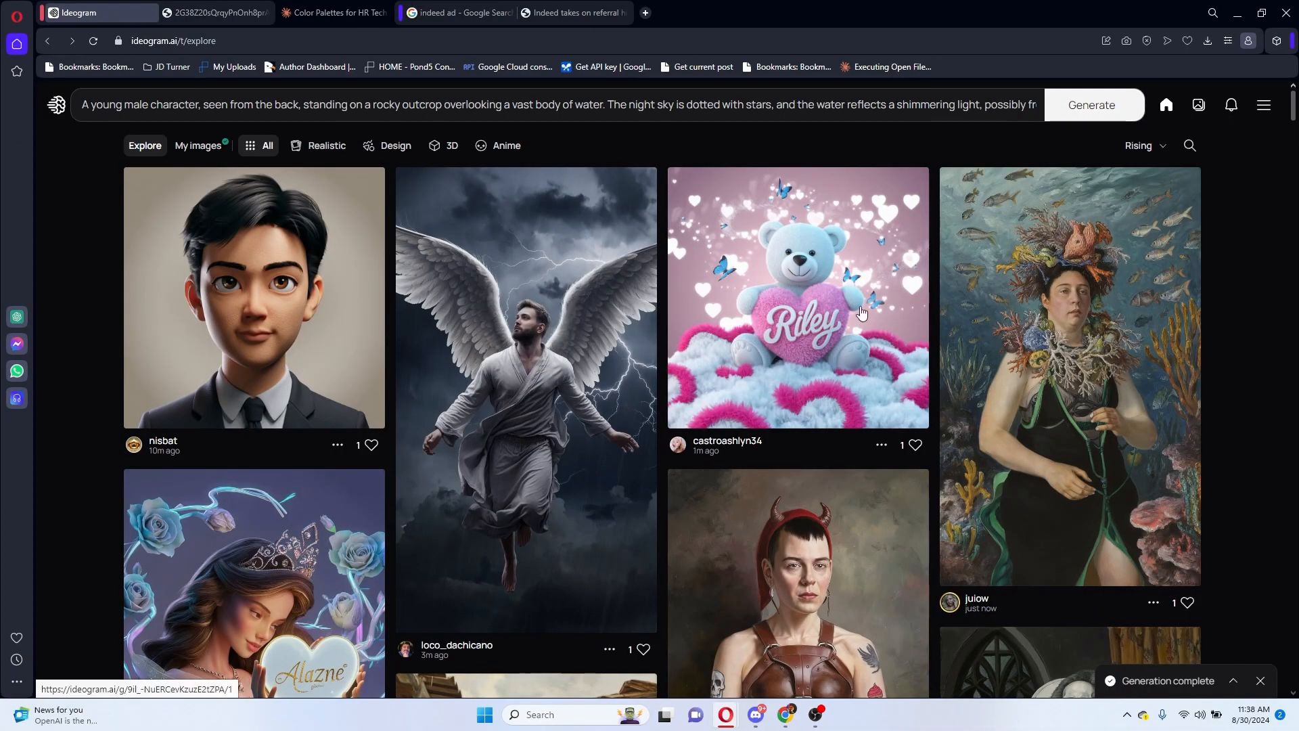
{"action": "scroll", "coordinate": [861, 312], "scroll_direction": "down", "scroll_amount": 15}
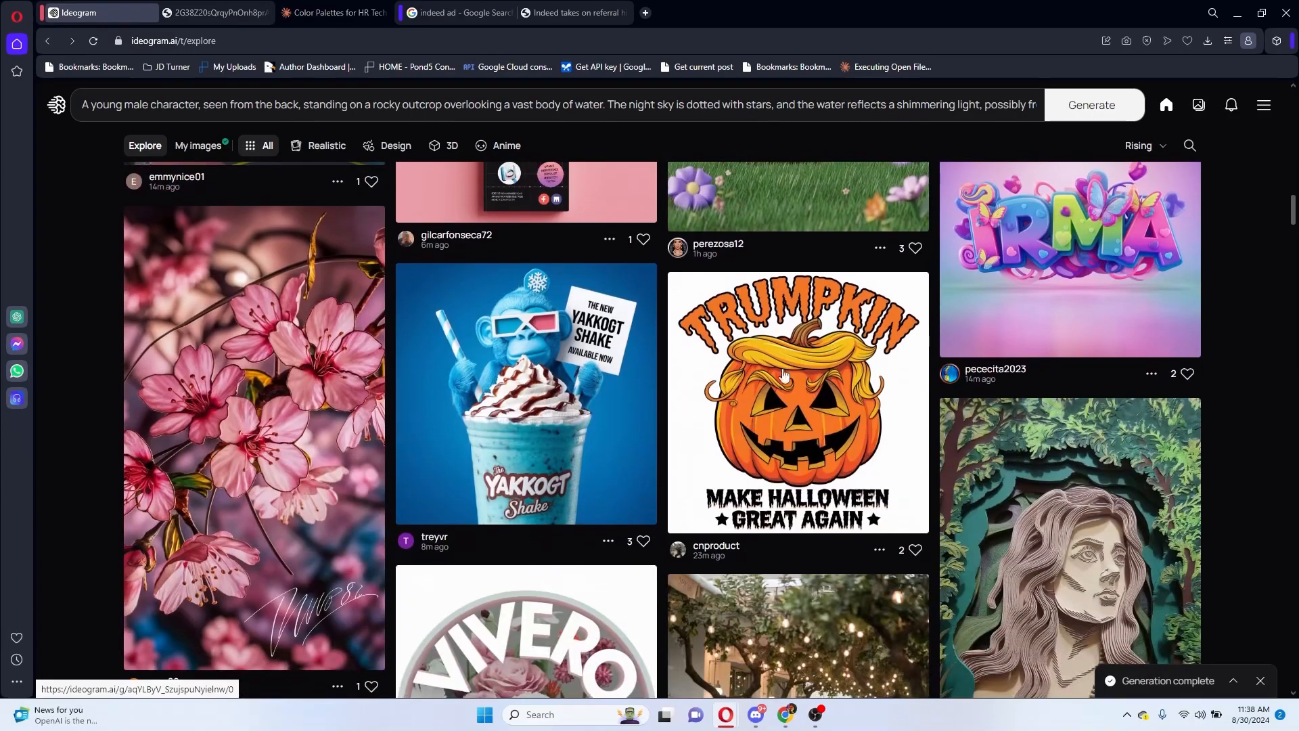
{"action": "scroll", "coordinate": [854, 394], "scroll_direction": "up", "scroll_amount": 3}
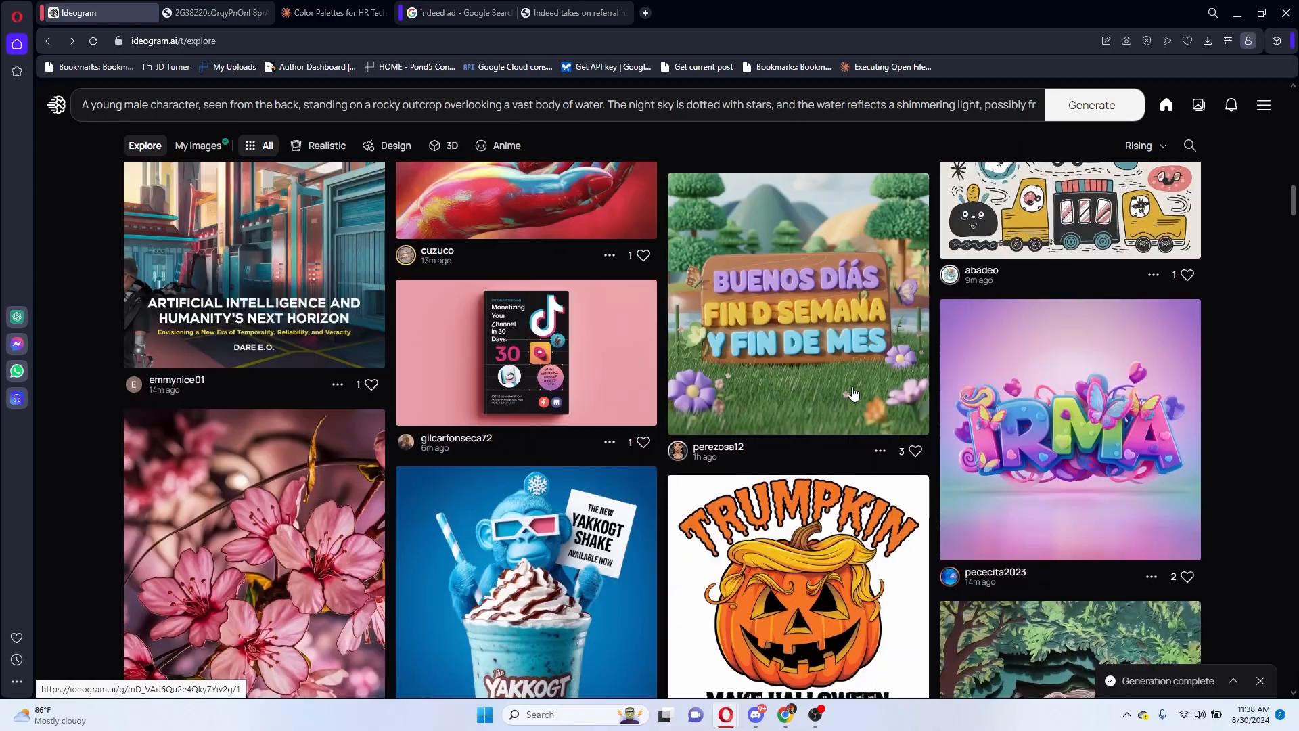
{"action": "scroll", "coordinate": [854, 394], "scroll_direction": "down", "scroll_amount": 3}
{"action": "scroll", "coordinate": [793, 369], "scroll_direction": "up", "scroll_amount": 4}
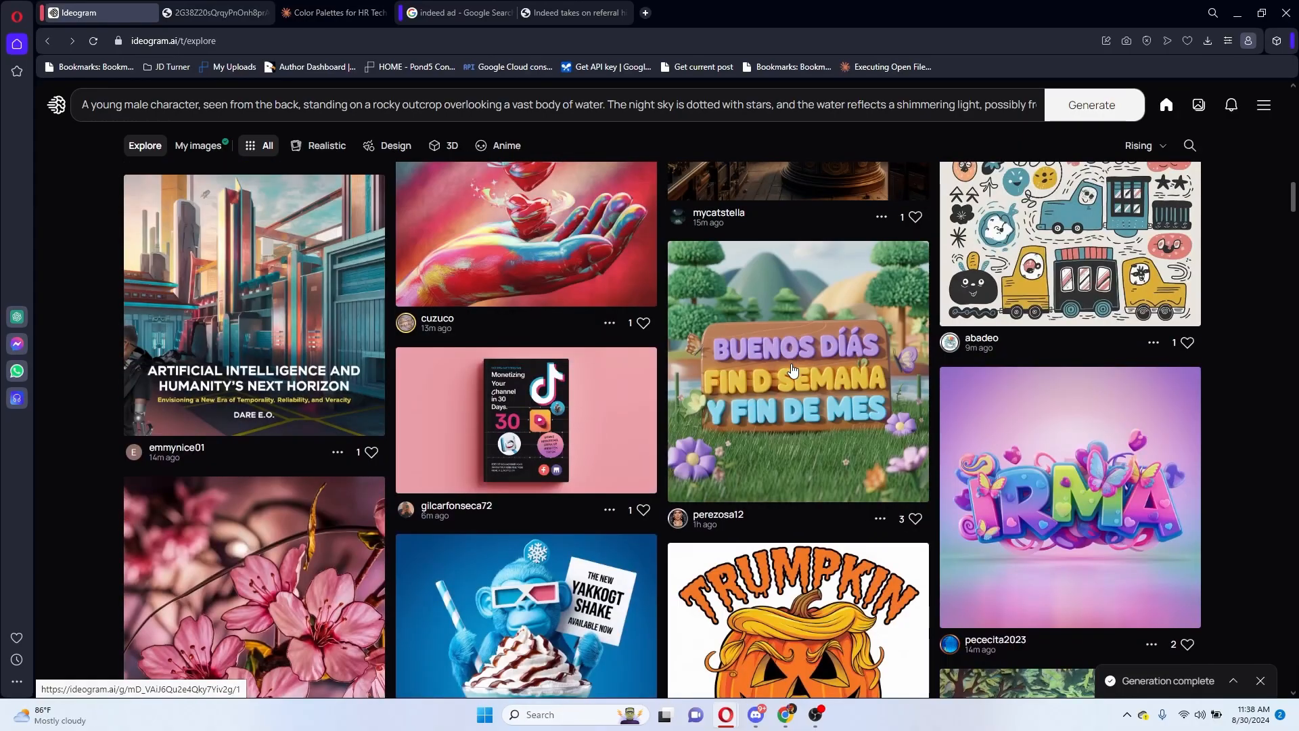
{"action": "scroll", "coordinate": [792, 369], "scroll_direction": "down", "scroll_amount": 10}
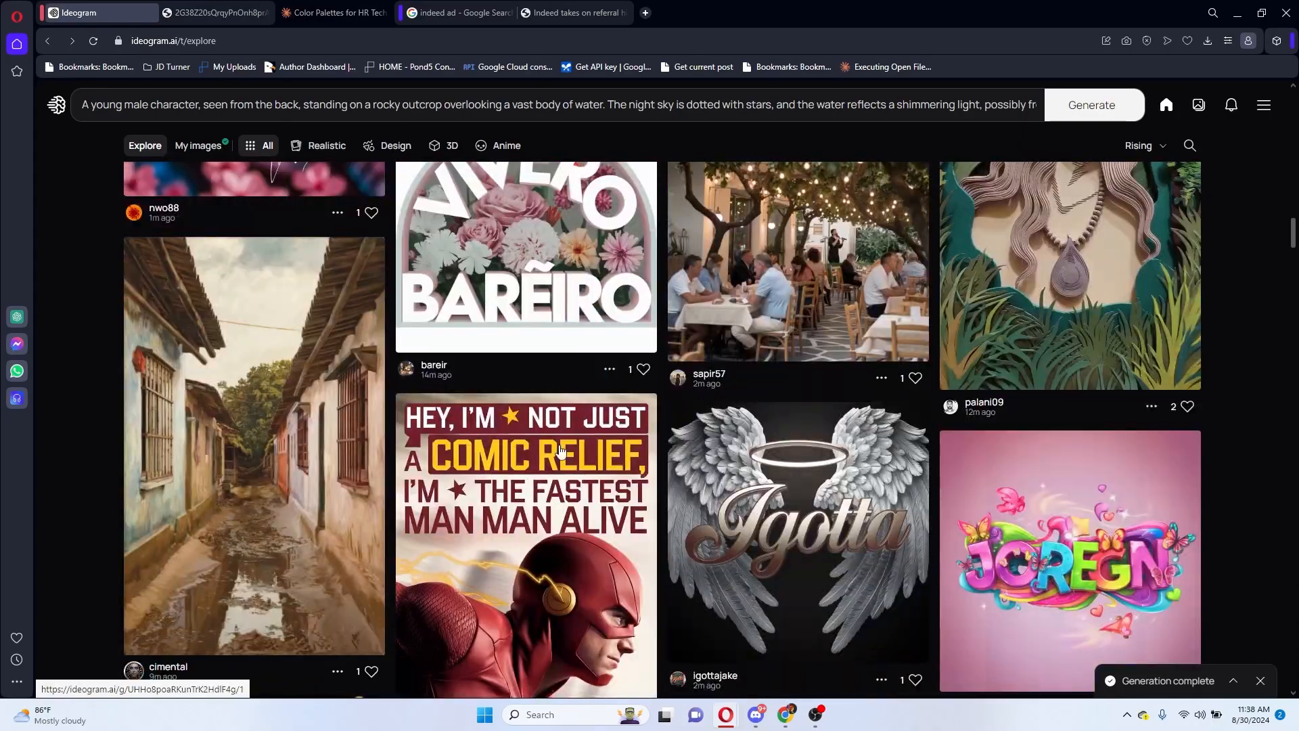
{"action": "scroll", "coordinate": [609, 518], "scroll_direction": "down", "scroll_amount": 1}
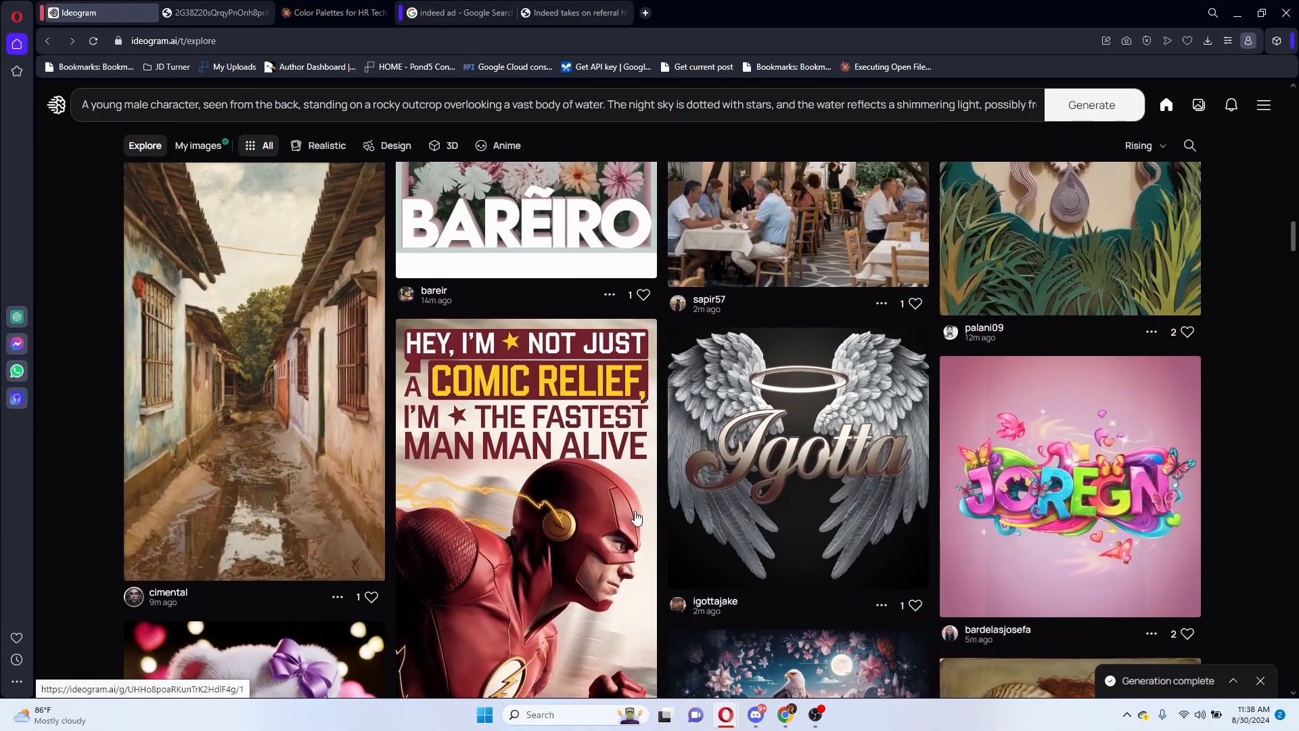
Examine more of the Rising community images further down the feed for examples of lettering, portrait, product and illustration styles.
{"action": "left_click", "coordinate": [636, 517]}
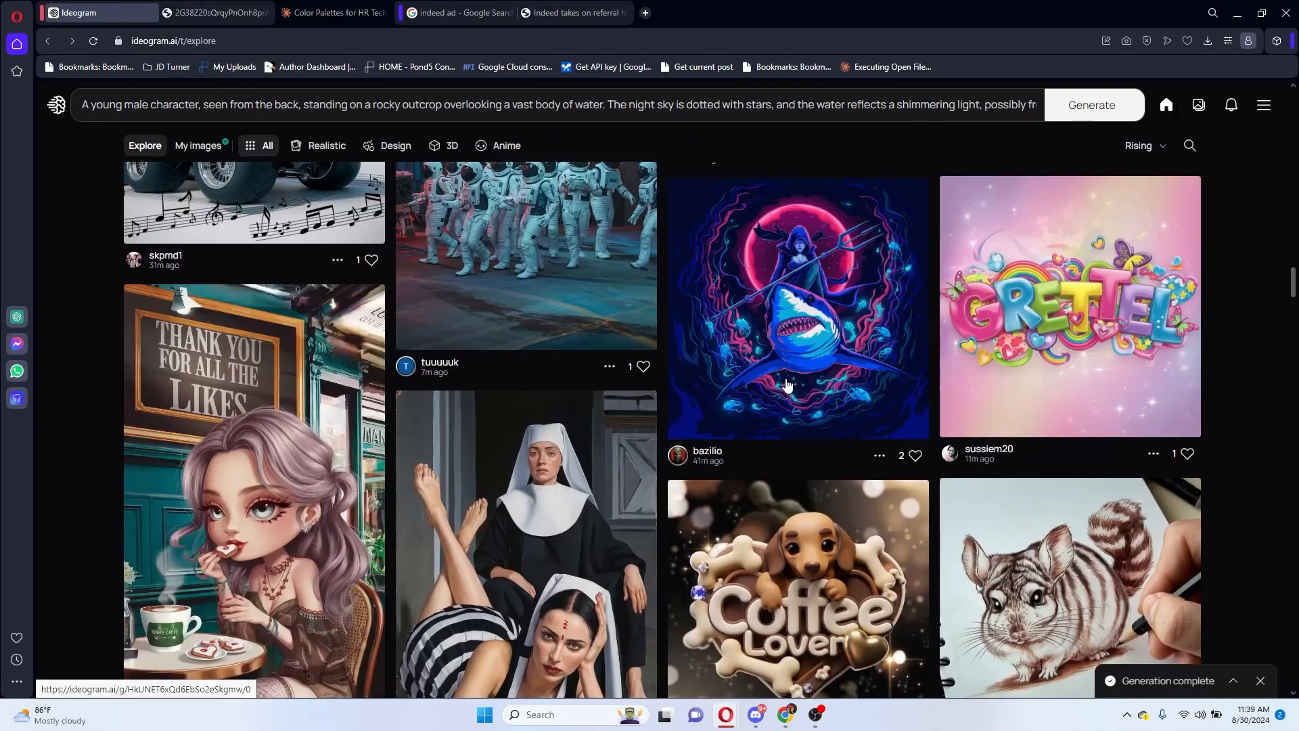
{"action": "scroll", "coordinate": [784, 383], "scroll_direction": "down", "scroll_amount": 2}
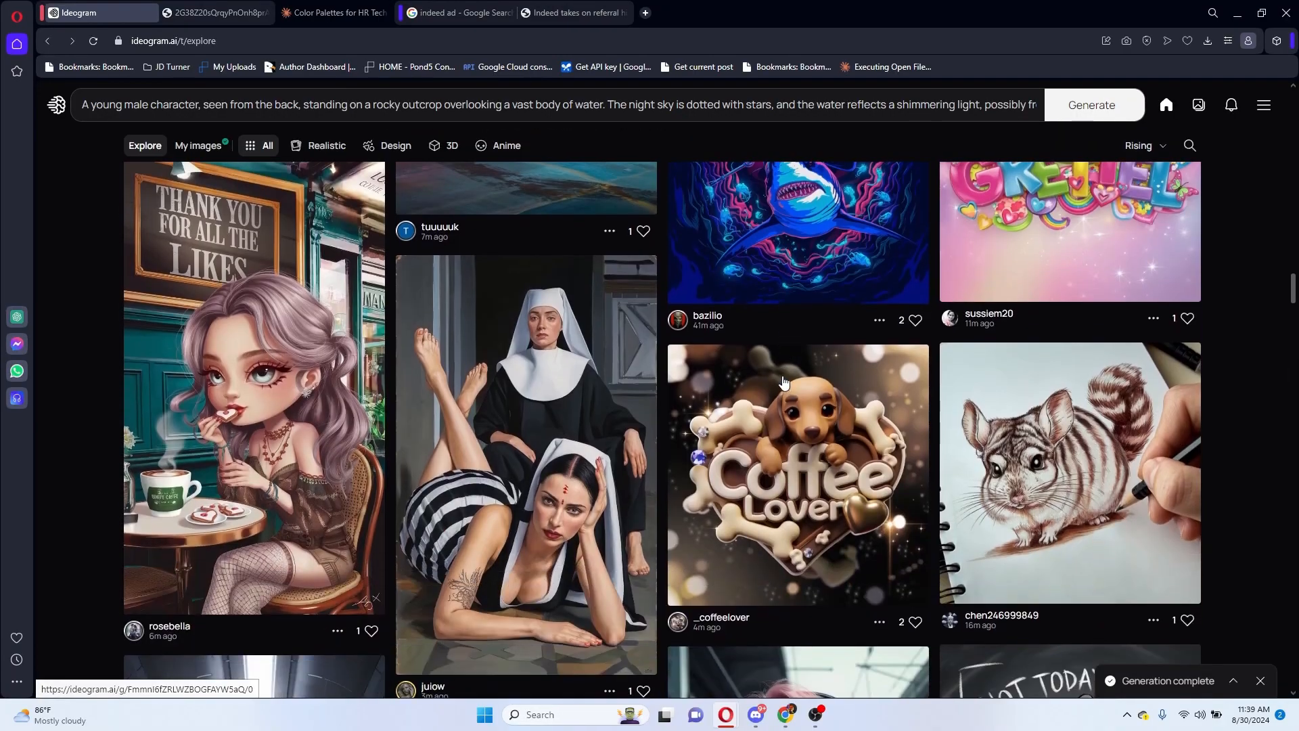
{"action": "scroll", "coordinate": [791, 385], "scroll_direction": "down", "scroll_amount": 5}
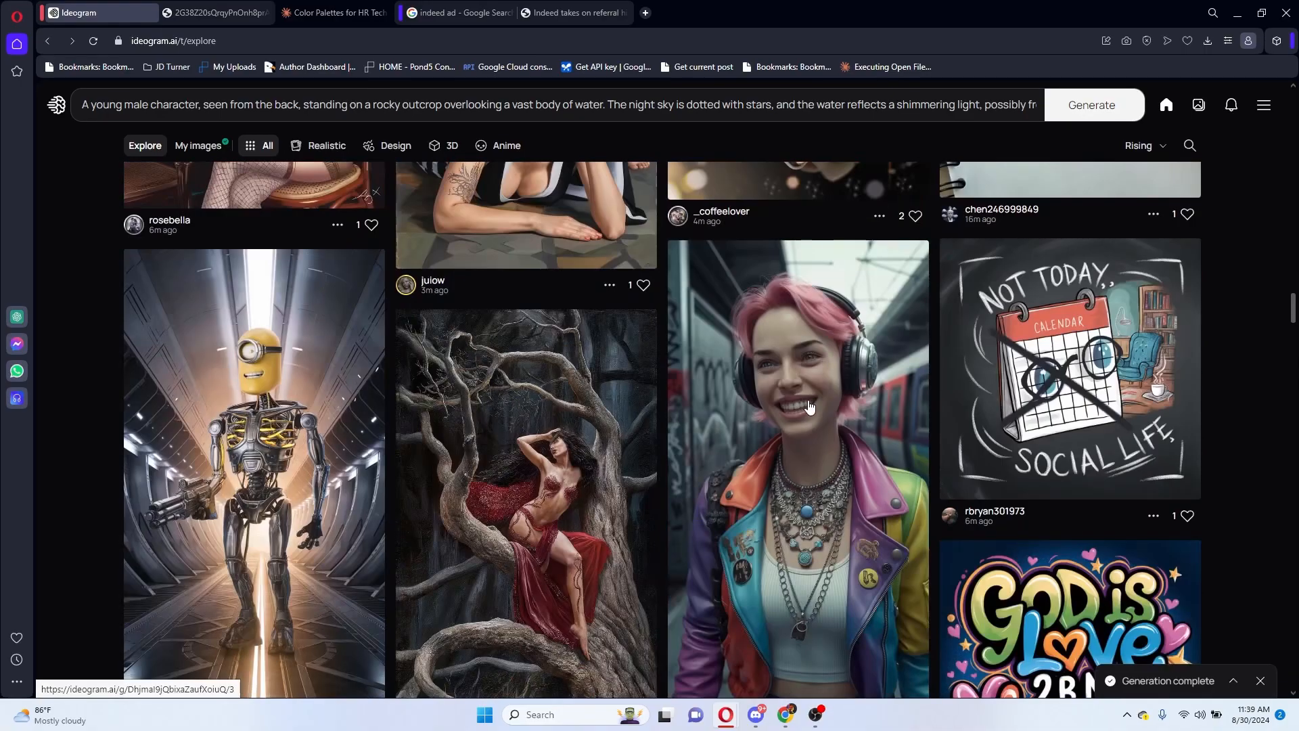
{"action": "scroll", "coordinate": [810, 405], "scroll_direction": "down", "scroll_amount": 9}
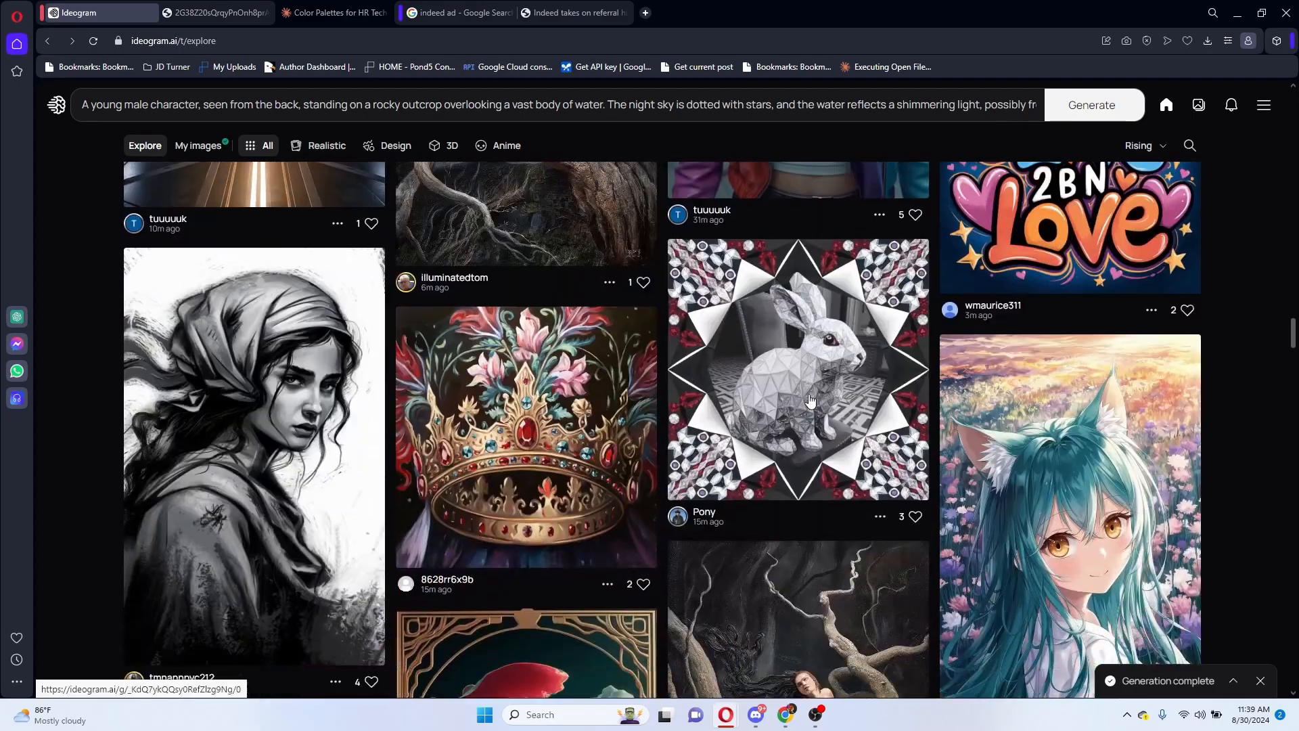
{"action": "scroll", "coordinate": [810, 400], "scroll_direction": "down", "scroll_amount": 8}
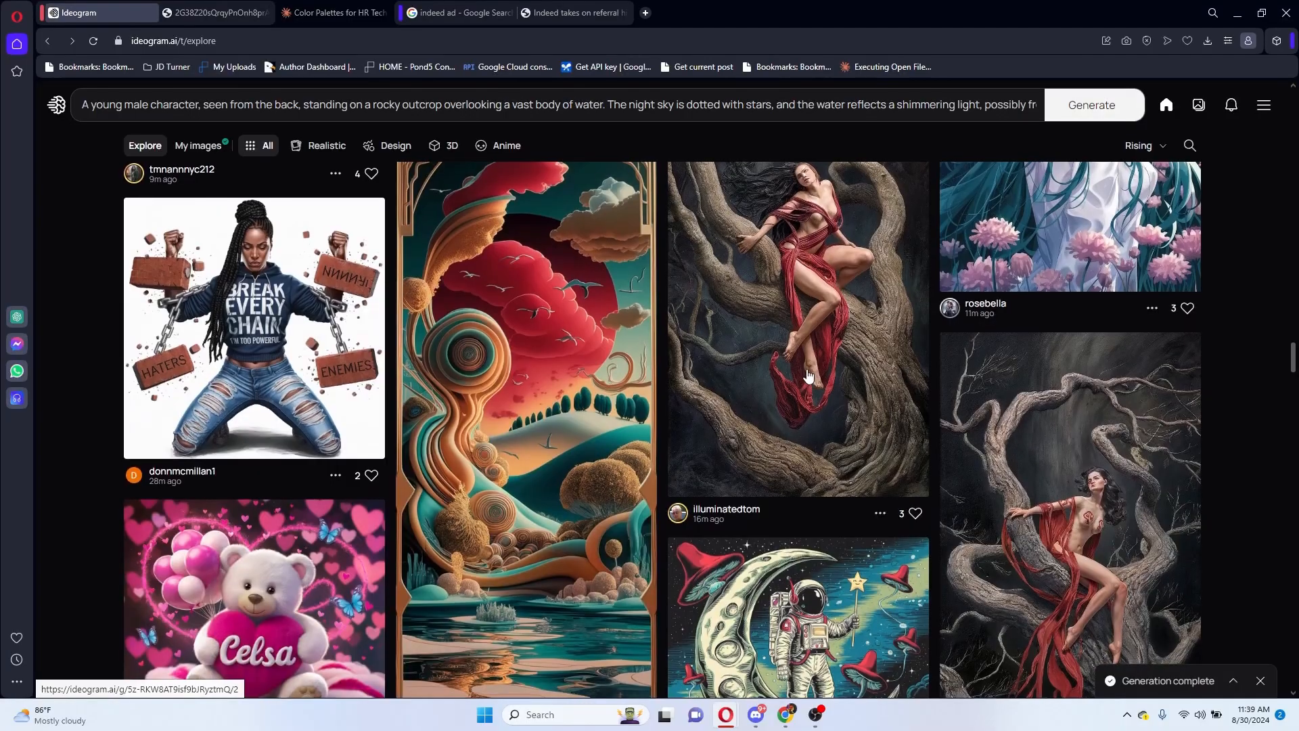
{"action": "scroll", "coordinate": [810, 375], "scroll_direction": "down", "scroll_amount": 6}
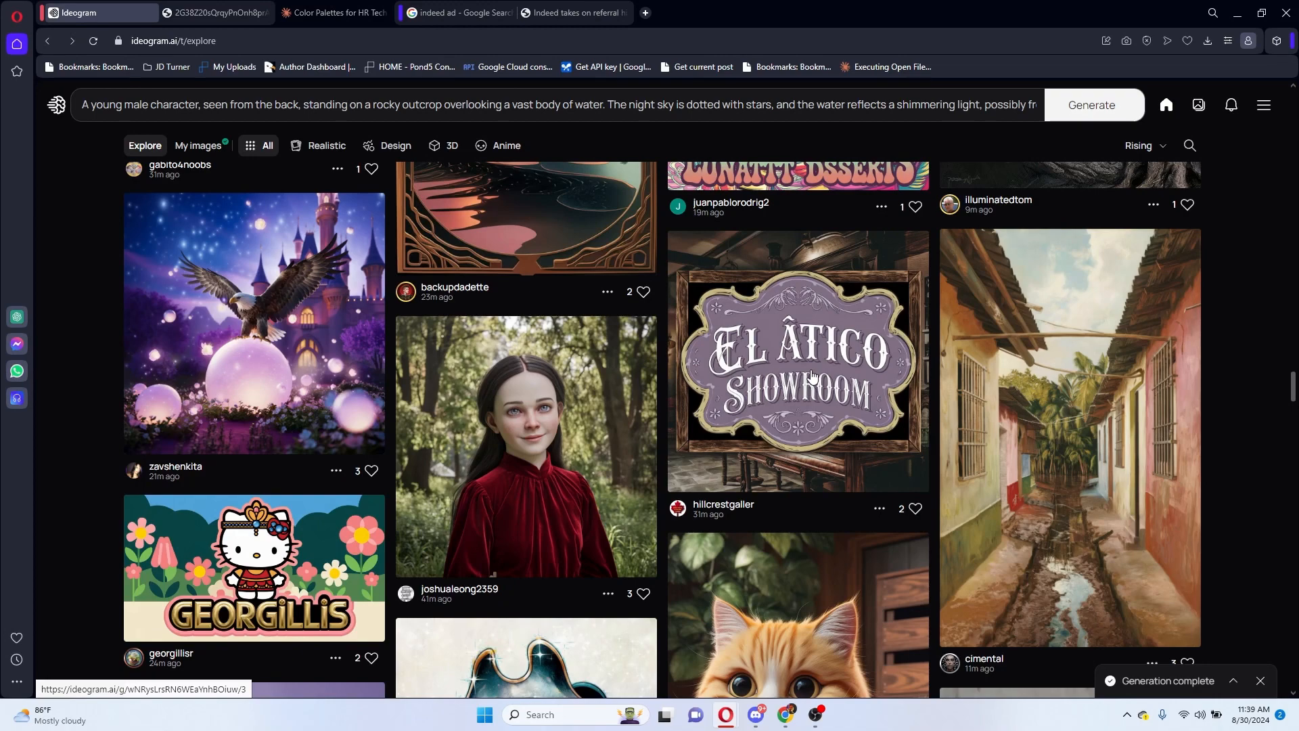
{"action": "scroll", "coordinate": [562, 399], "scroll_direction": "down", "scroll_amount": 6}
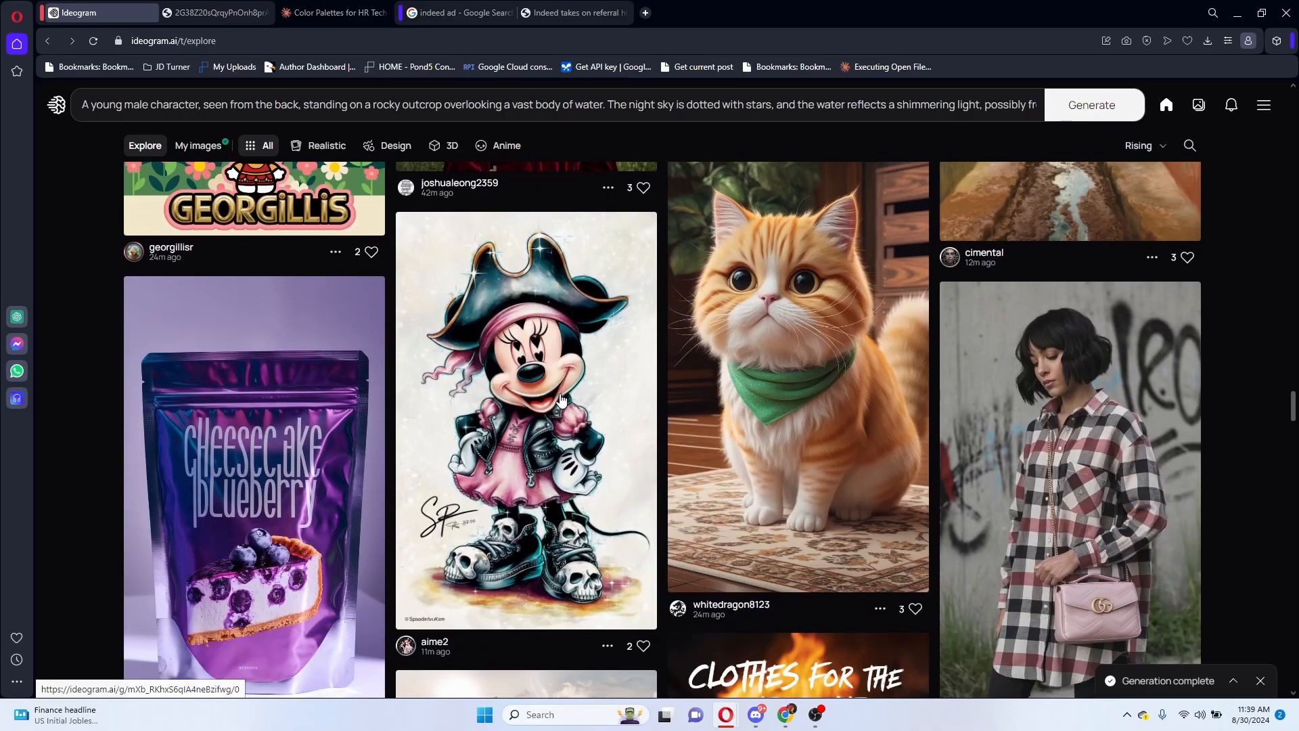
{"action": "scroll", "coordinate": [565, 412], "scroll_direction": "down", "scroll_amount": 6}
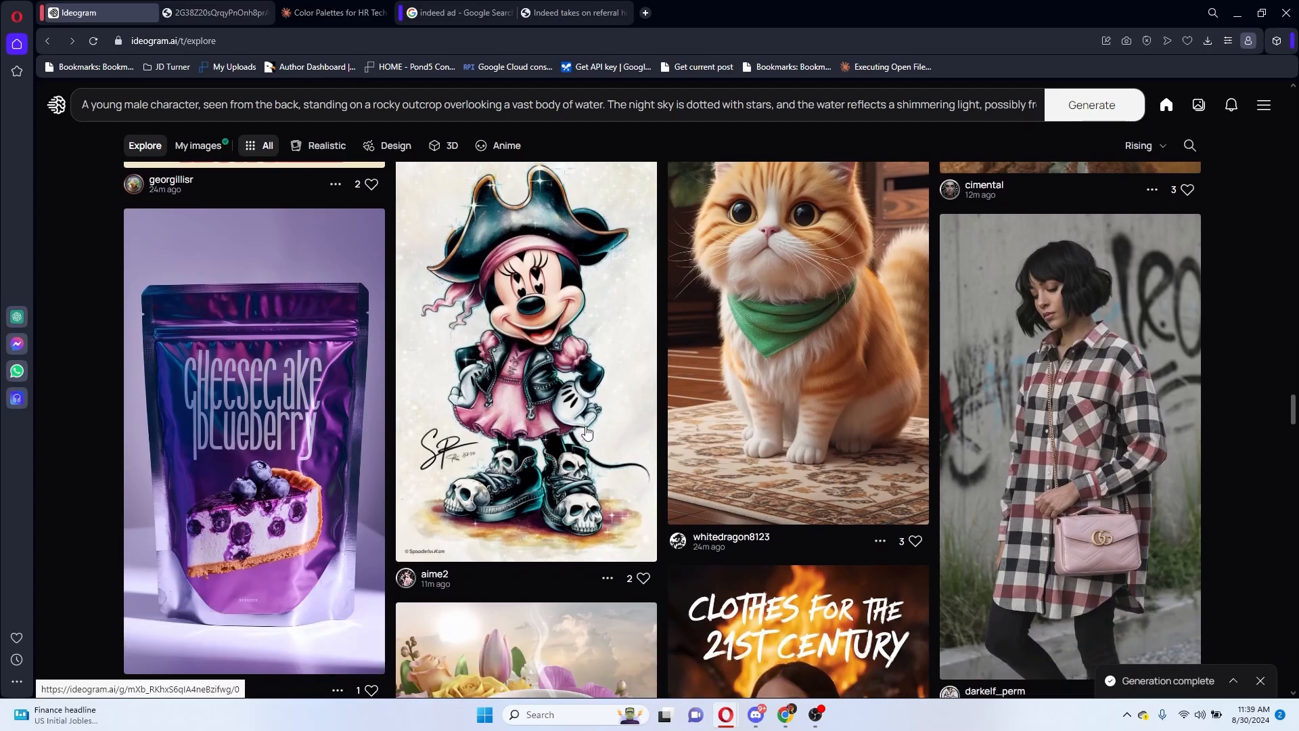
{"action": "scroll", "coordinate": [553, 447], "scroll_direction": "down", "scroll_amount": 6}
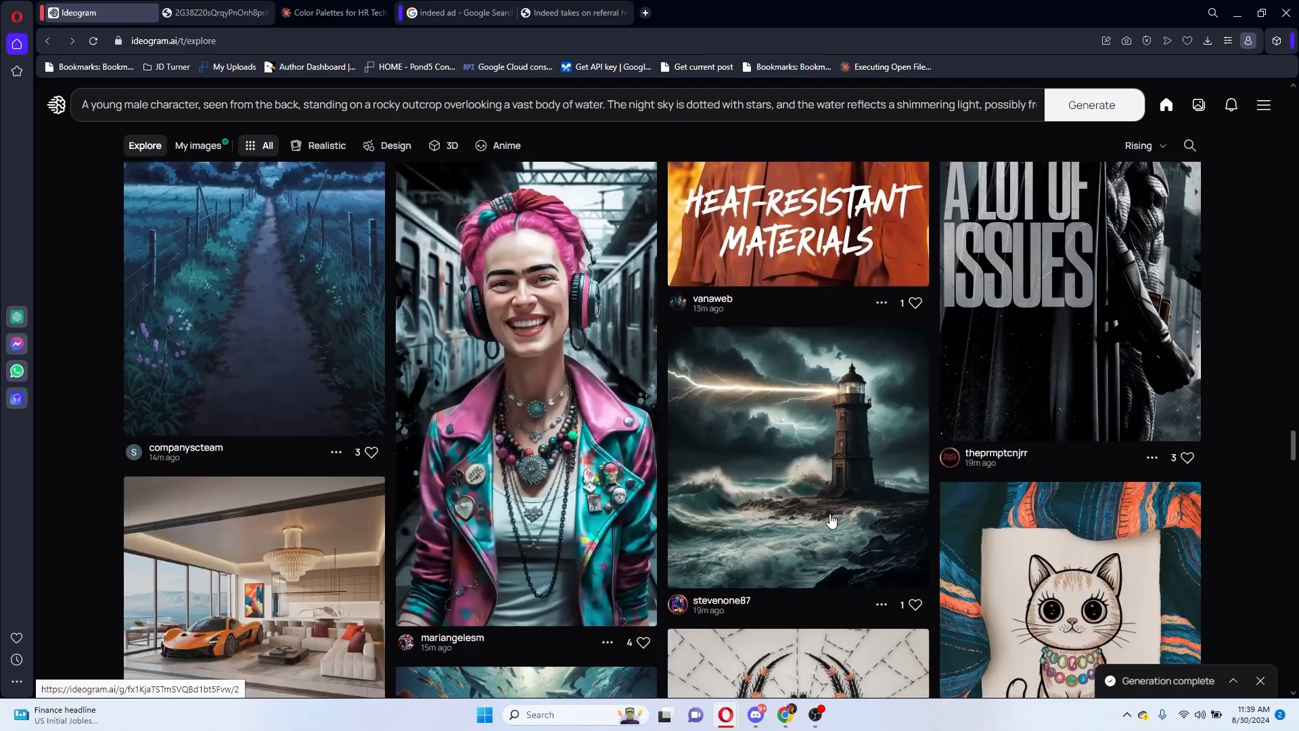
{"action": "scroll", "coordinate": [824, 504], "scroll_direction": "down", "scroll_amount": 7}
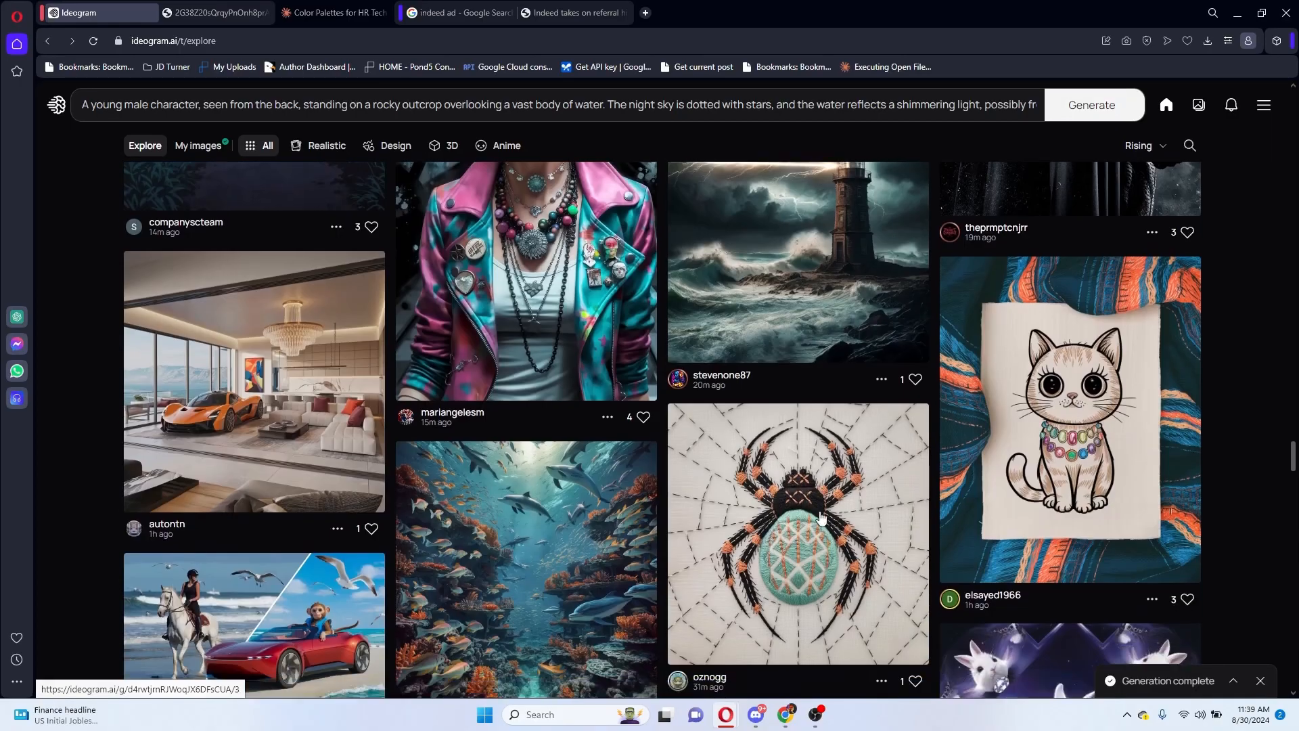